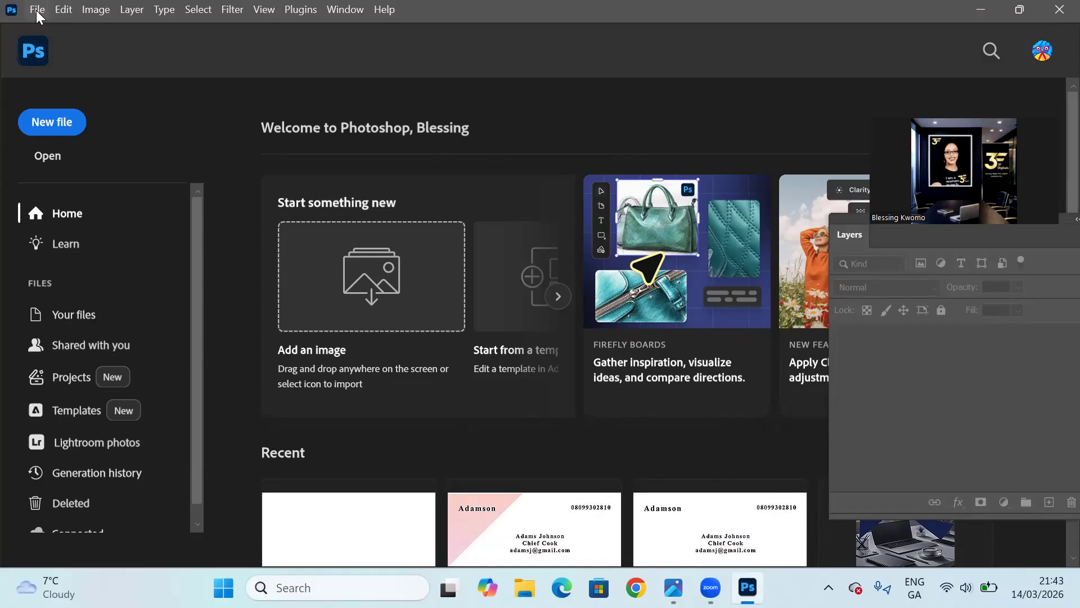
Create a new 3.75 × 2.25 inch landscape document at 300 pixels/inch in 8-bit CMYK Color with a white background.
left_click(36, 10)
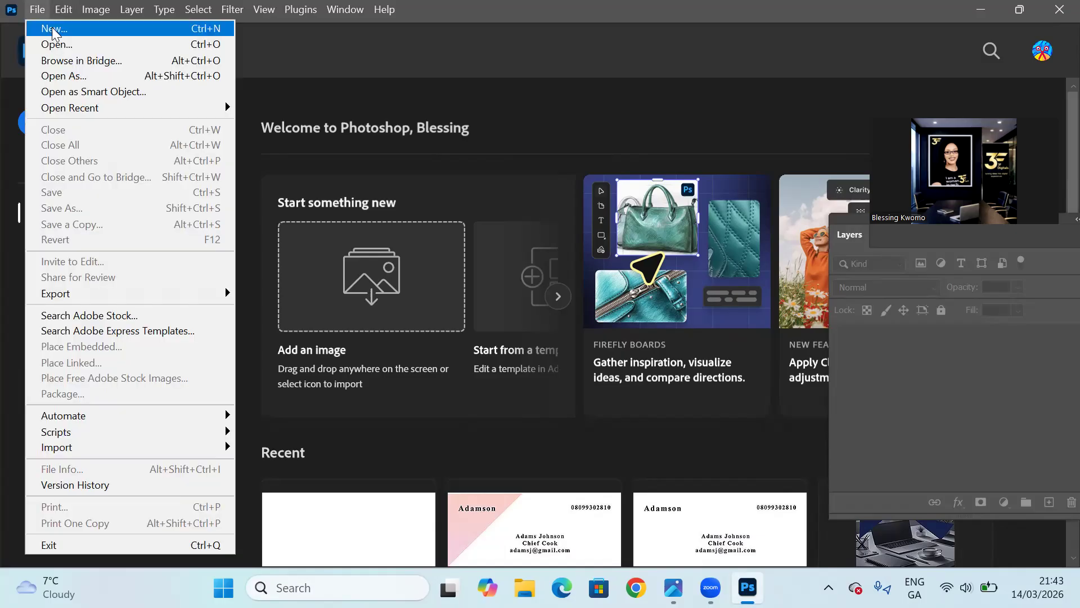
left_click(53, 29)
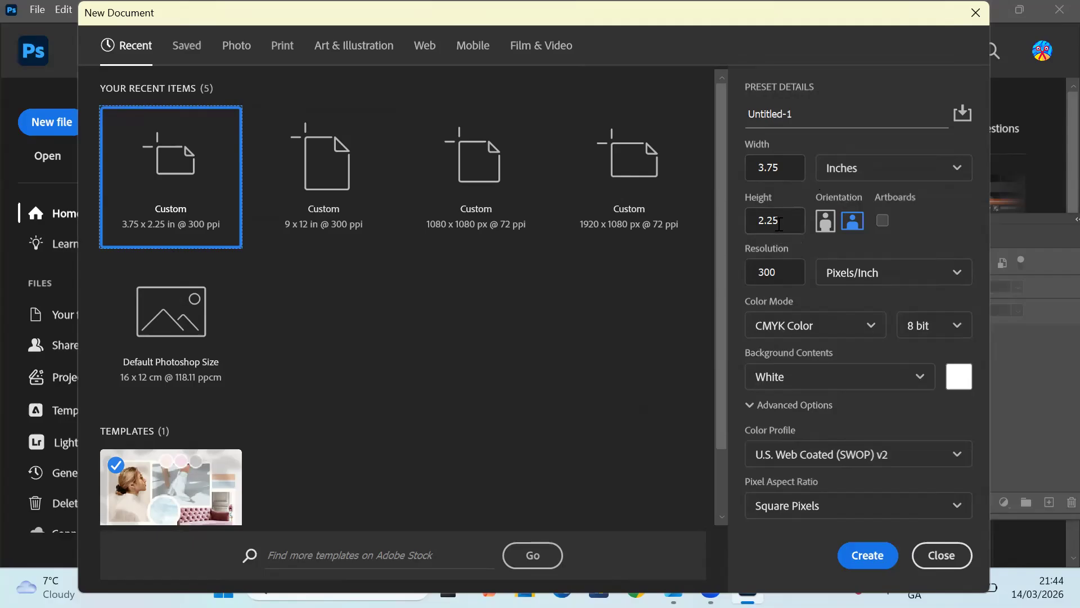
left_click(854, 174)
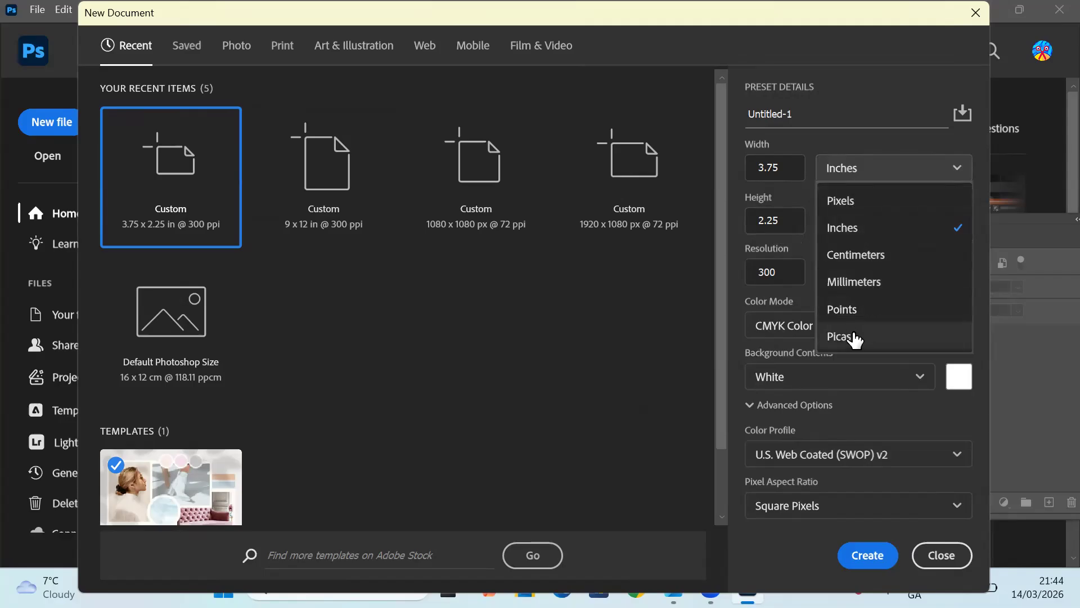
left_click(863, 231)
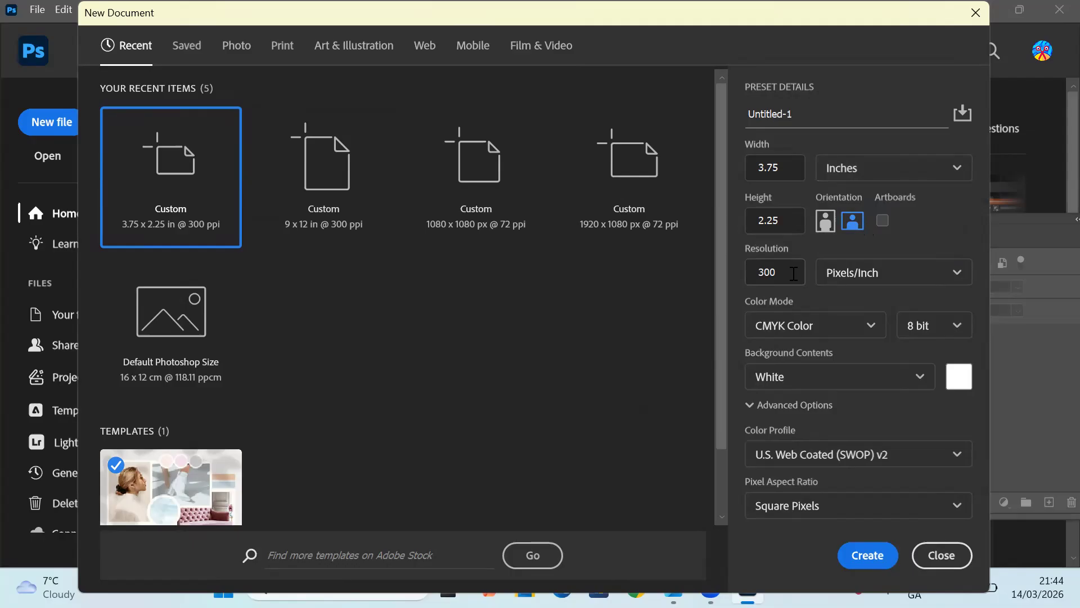
left_click(864, 284)
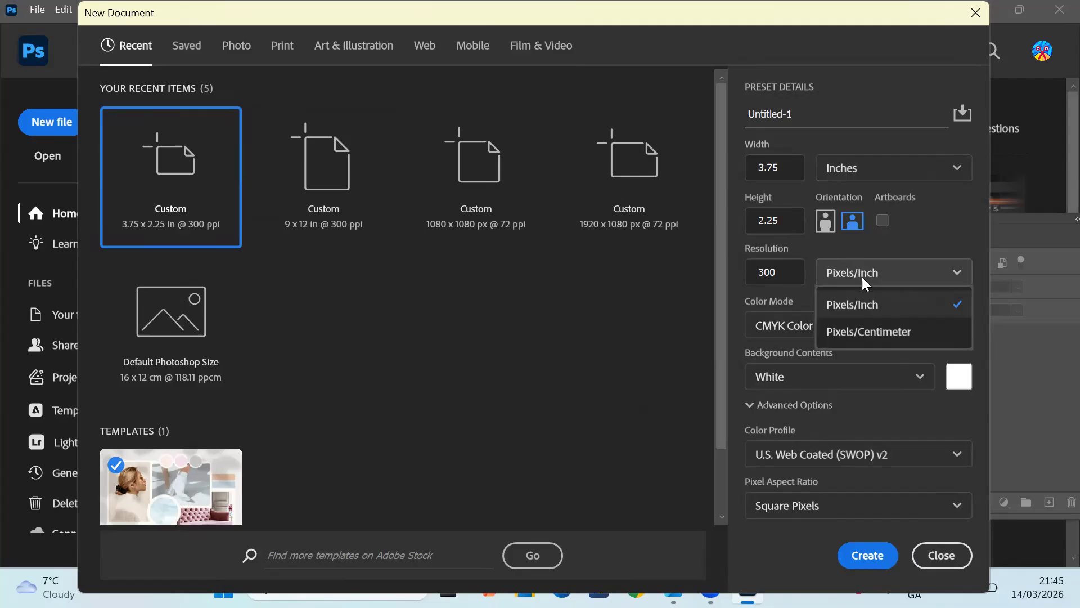
left_click(859, 314)
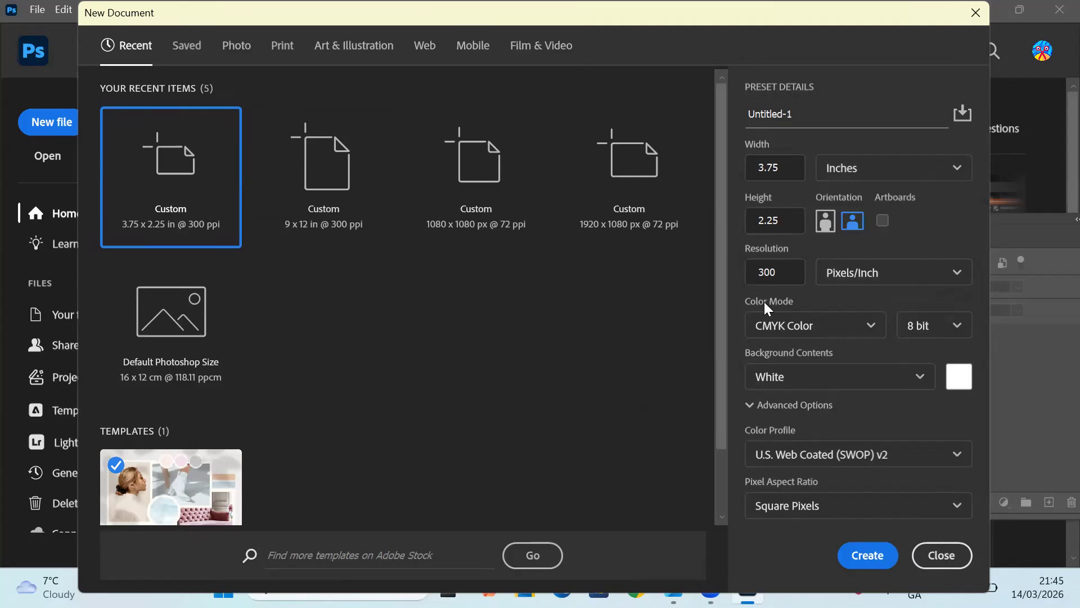
left_click(778, 333)
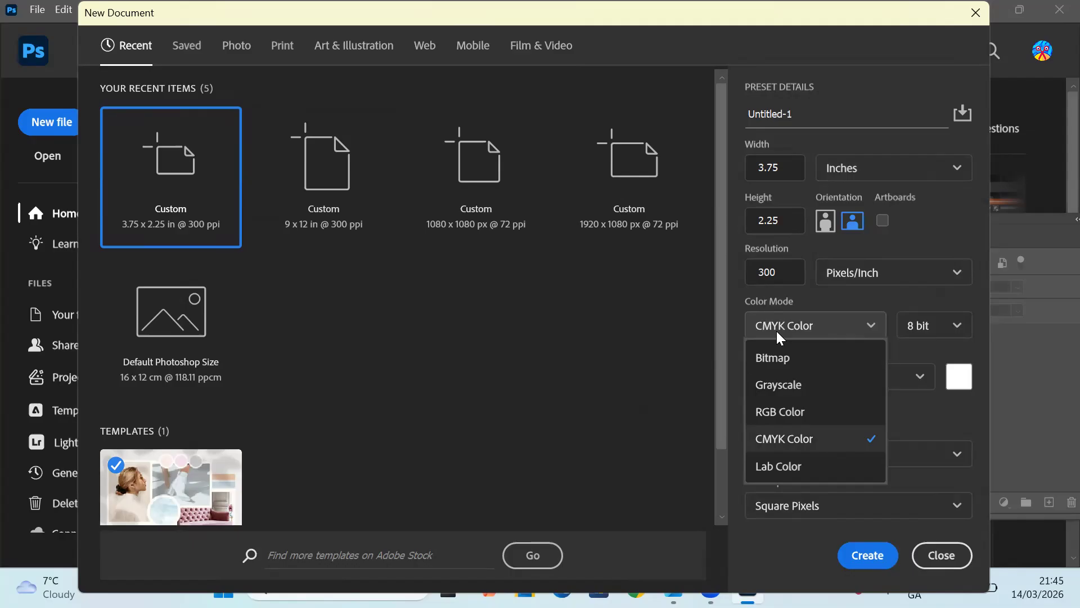
left_click(778, 336)
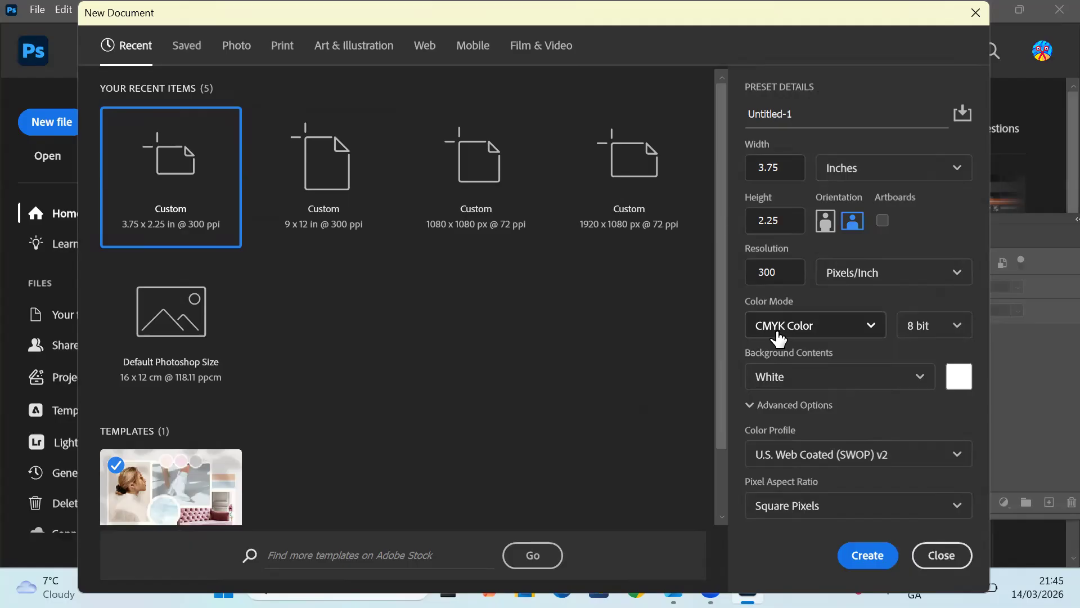
left_click(934, 327)
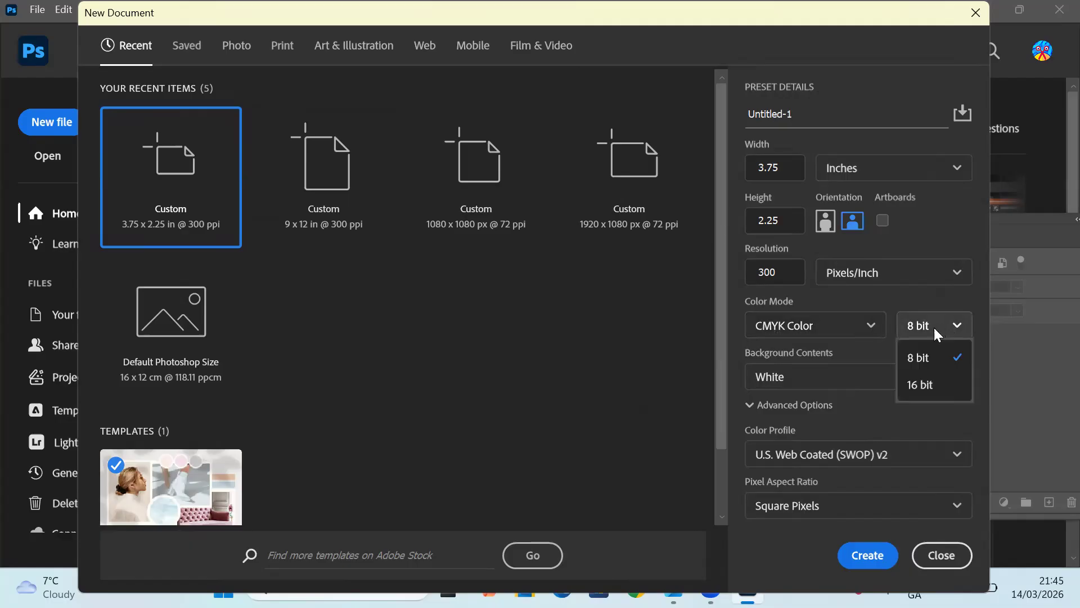
left_click(929, 365)
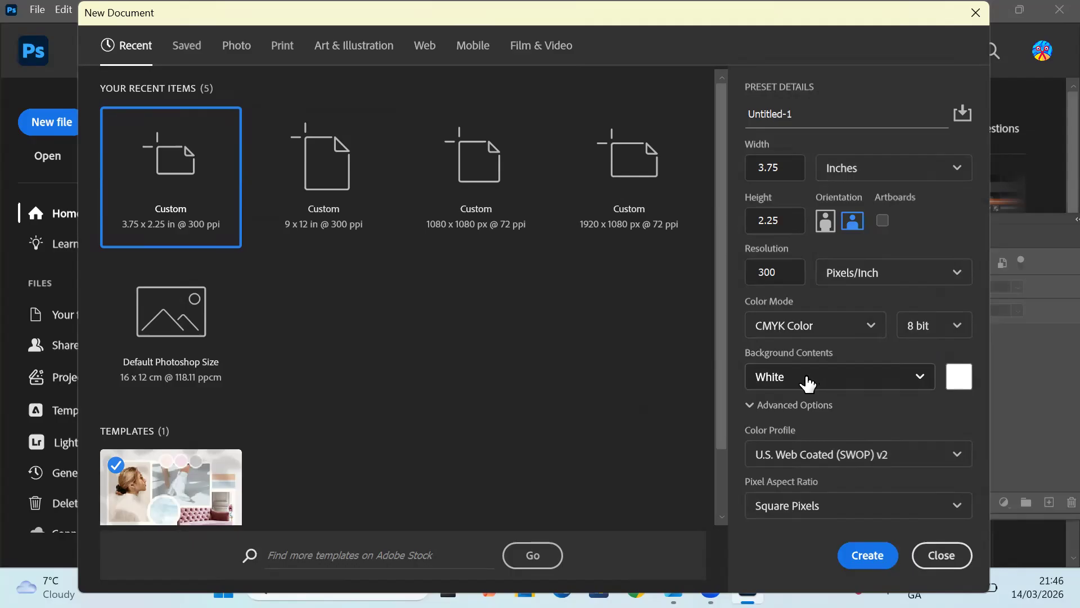
left_click(868, 557)
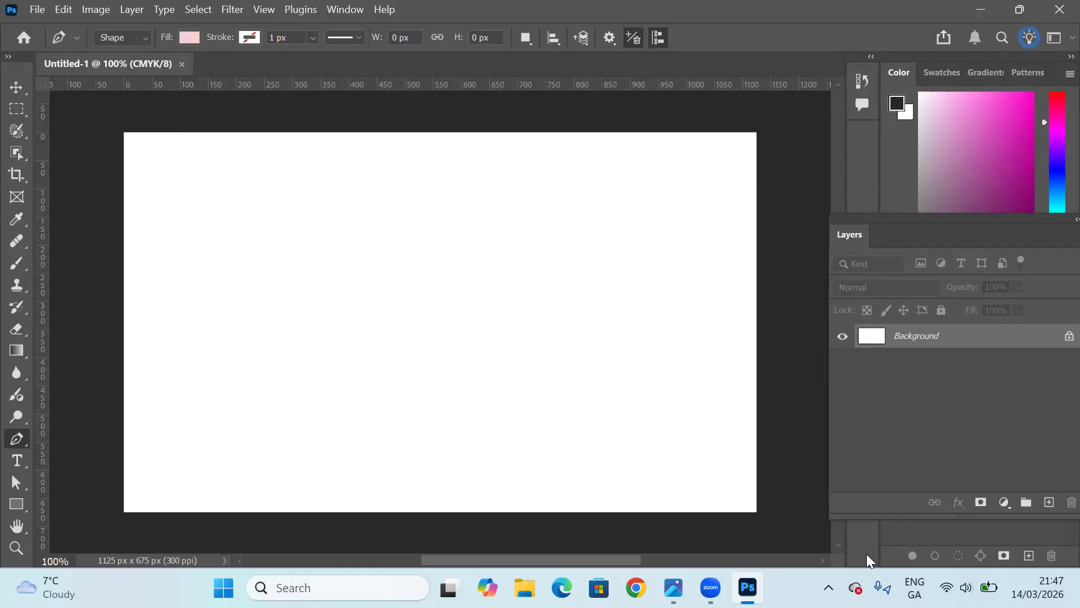
Save the document in Photoshop (PSD) format as PHOTOSHOP BIZ CARD in the business card folder on the Desktop.
left_click(38, 10)
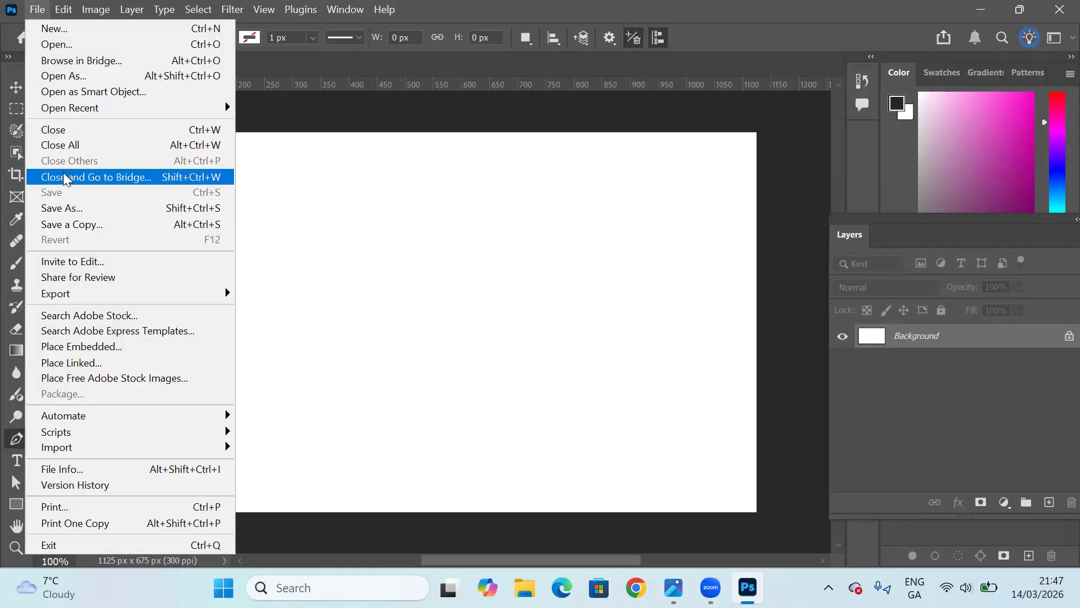
left_click(67, 209)
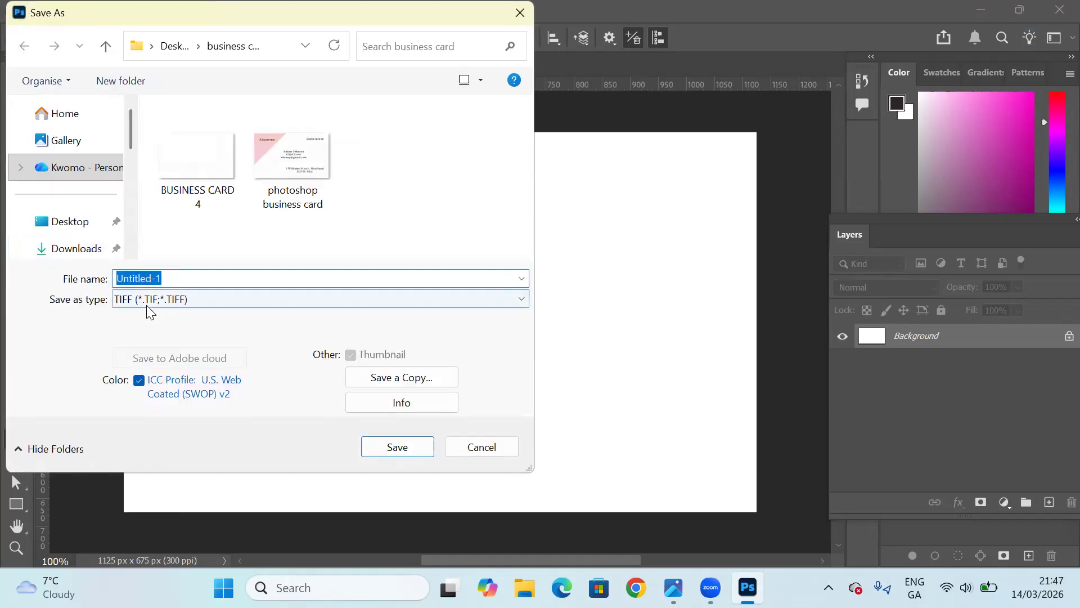
left_click(146, 301)
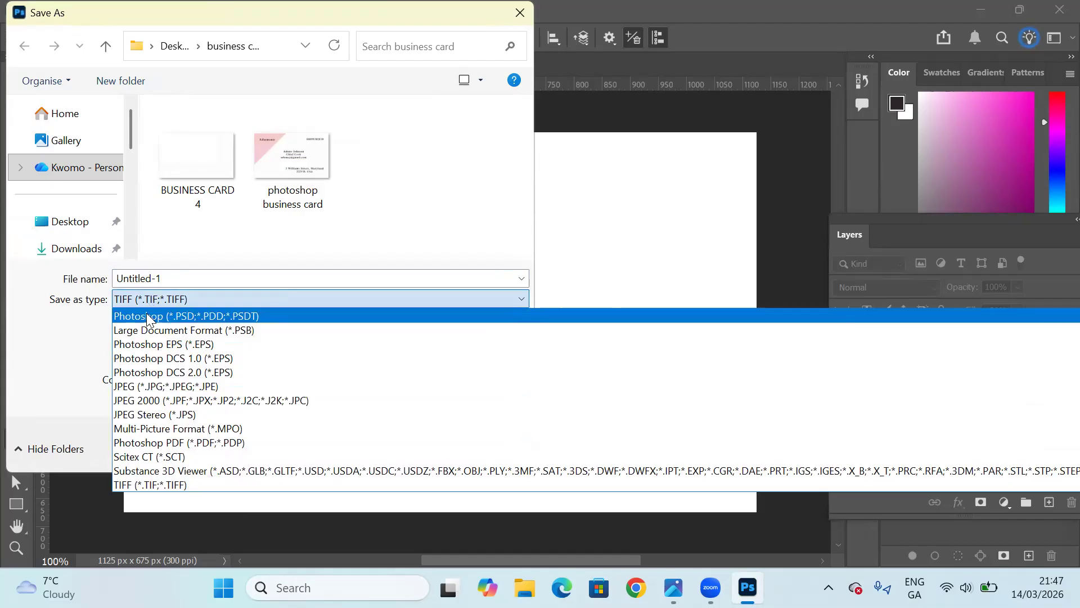
left_click(146, 316)
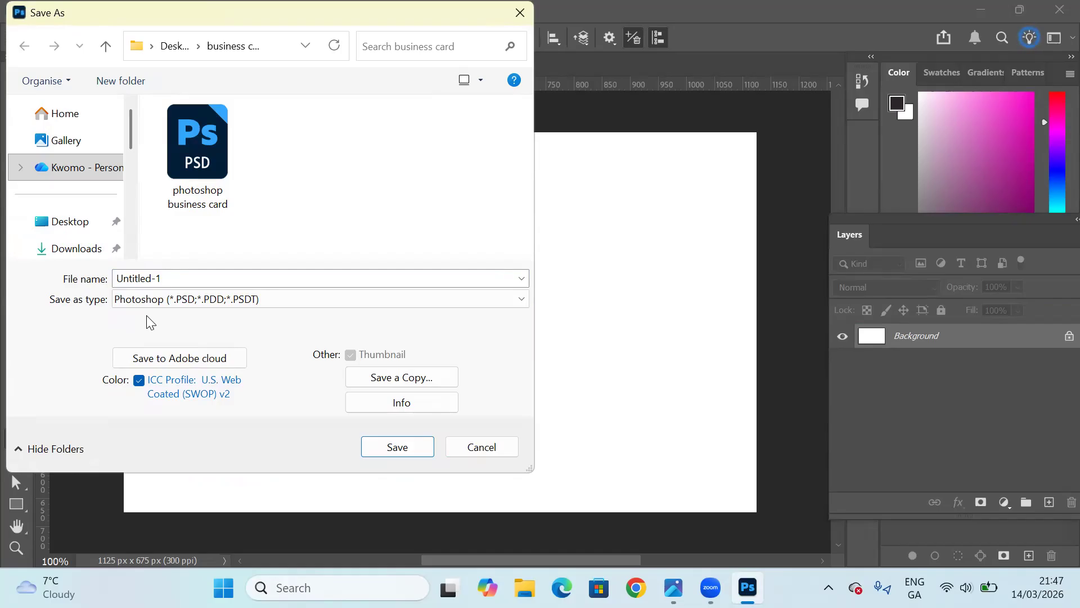
left_click(64, 221)
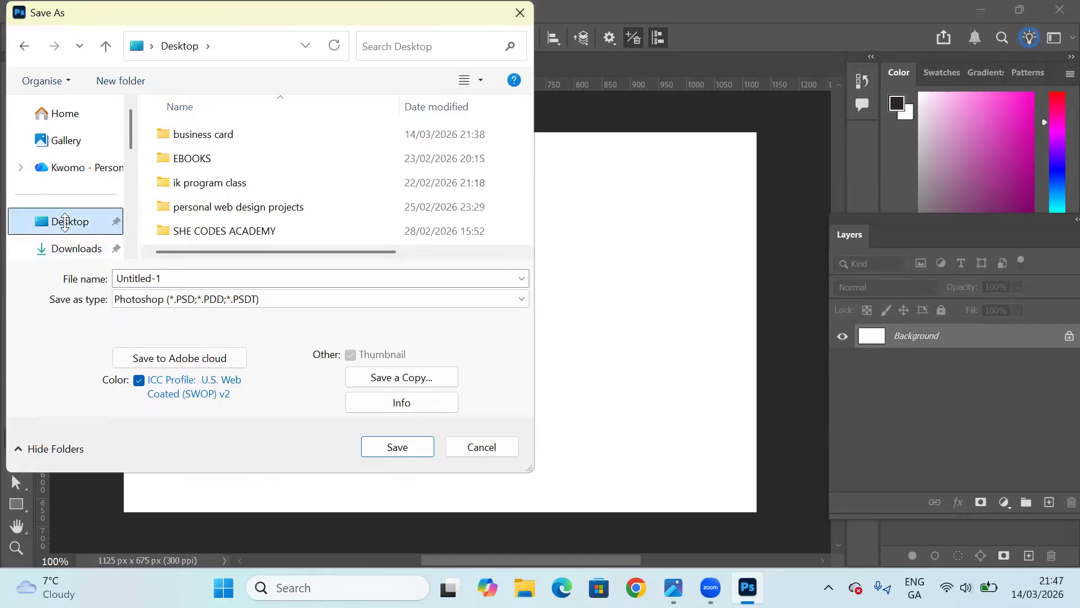
double_click(201, 136)
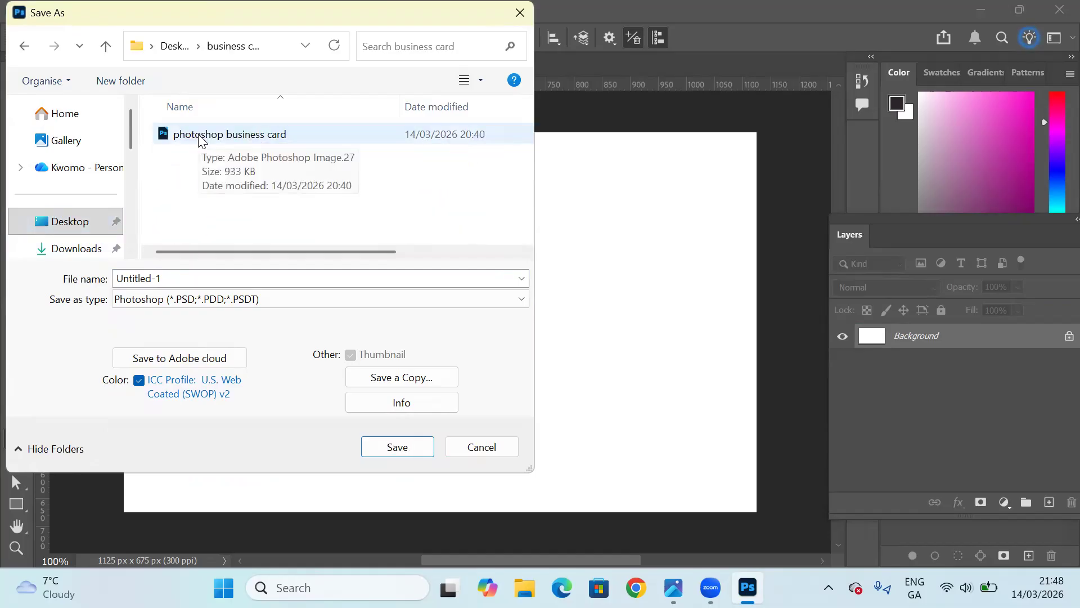
double_click(161, 277)
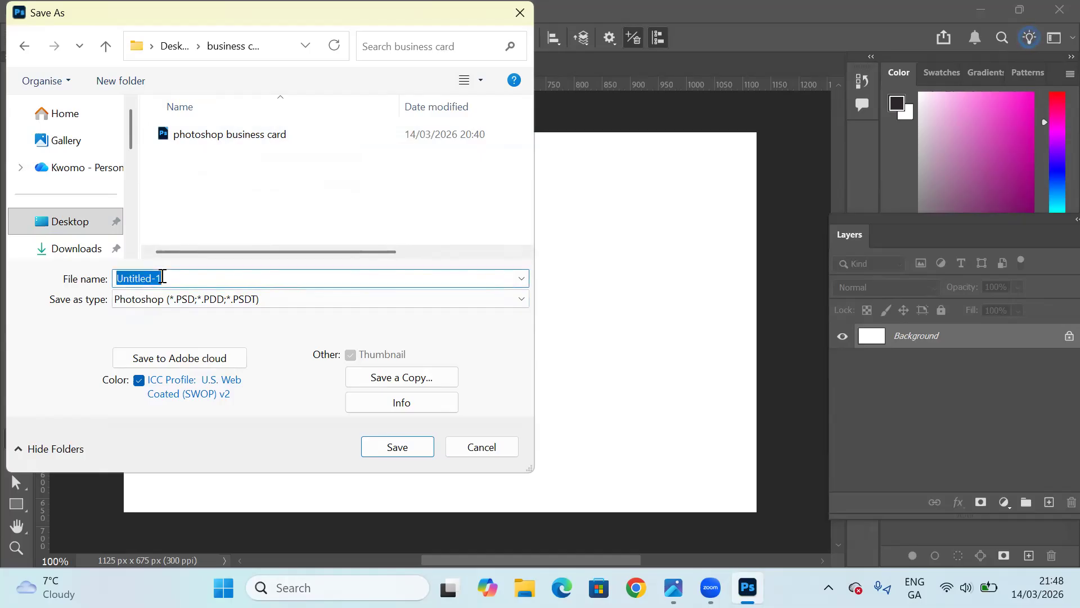
type("PHOTO")
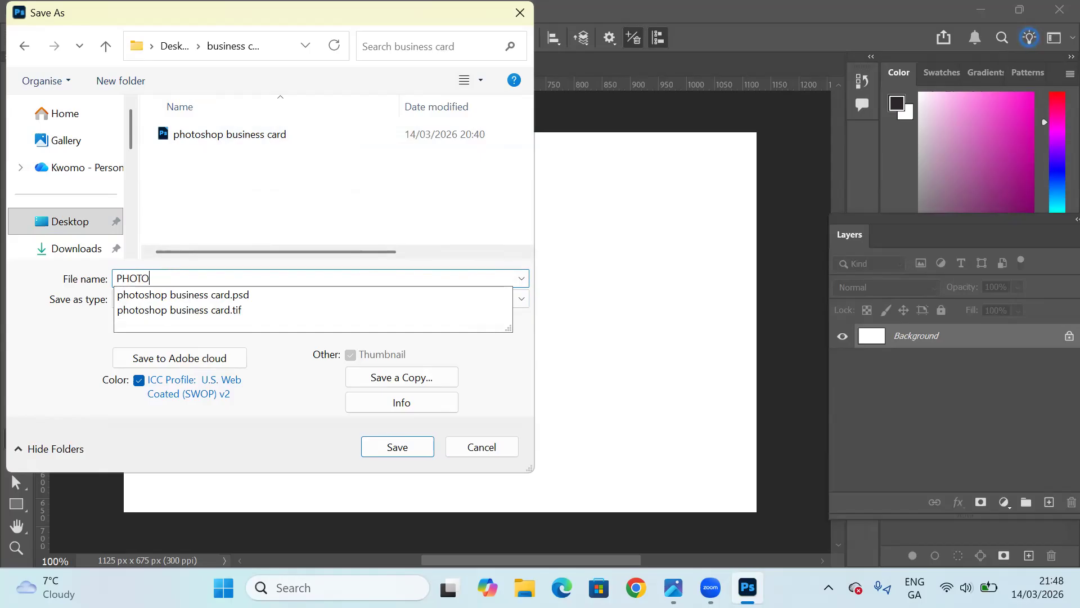
type("SHOP BIZ")
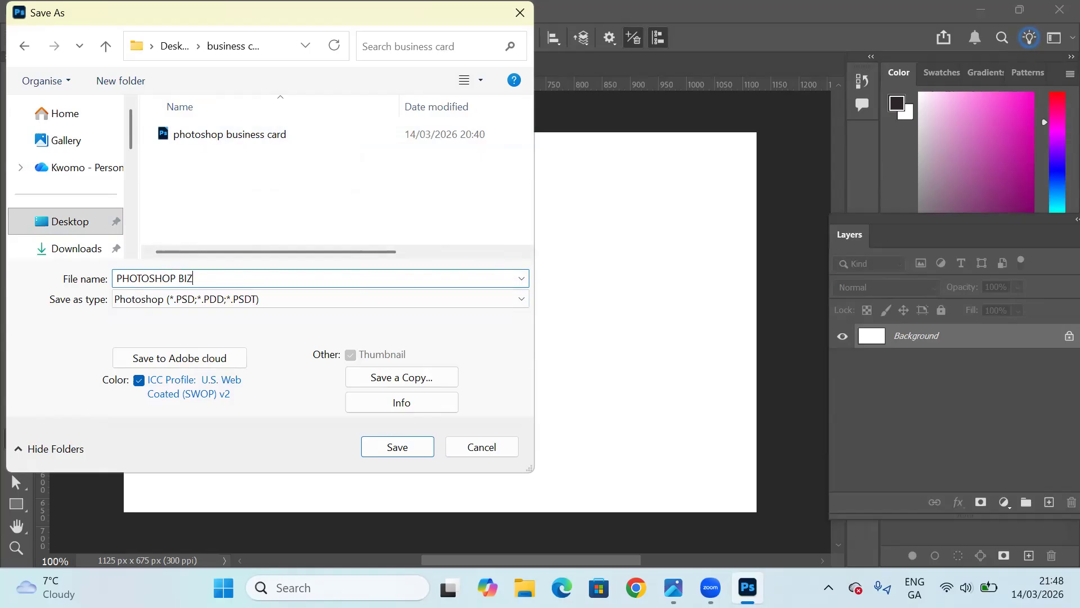
type(" CARD")
left_click(395, 447)
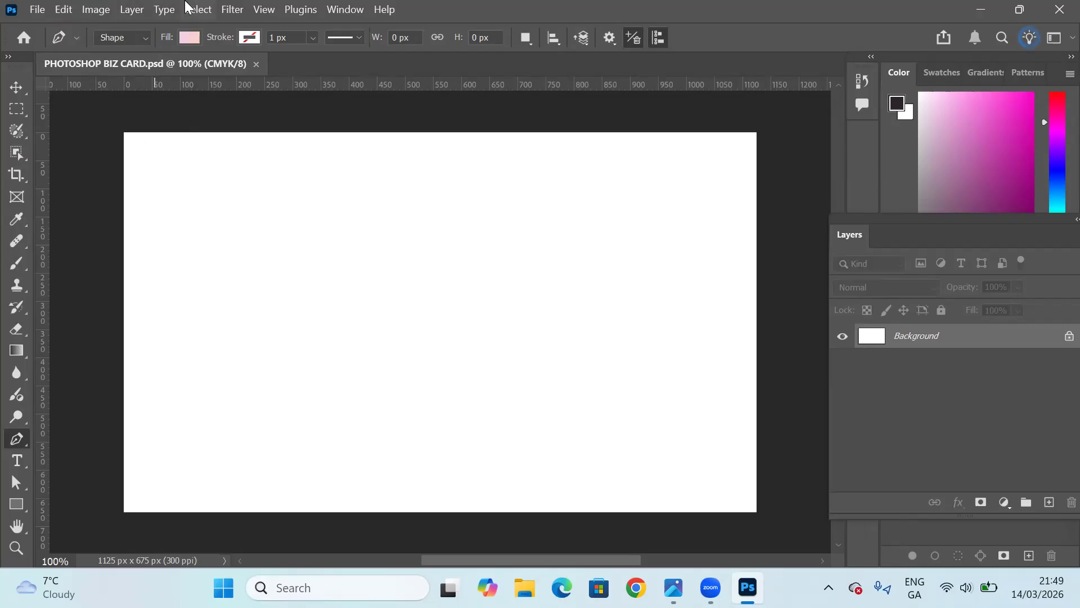
left_click(264, 9)
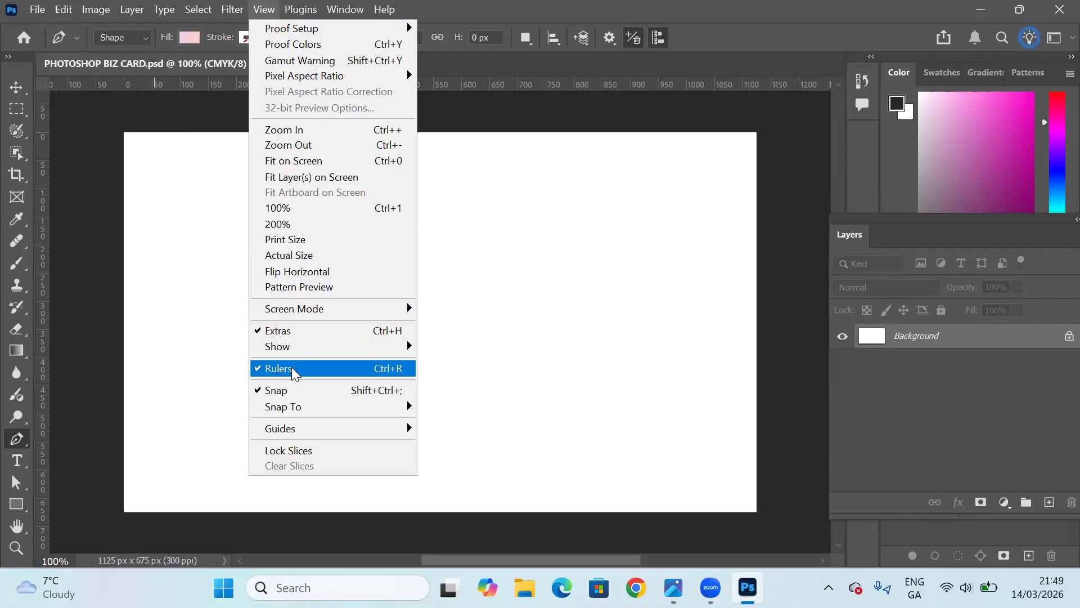
left_click(154, 318)
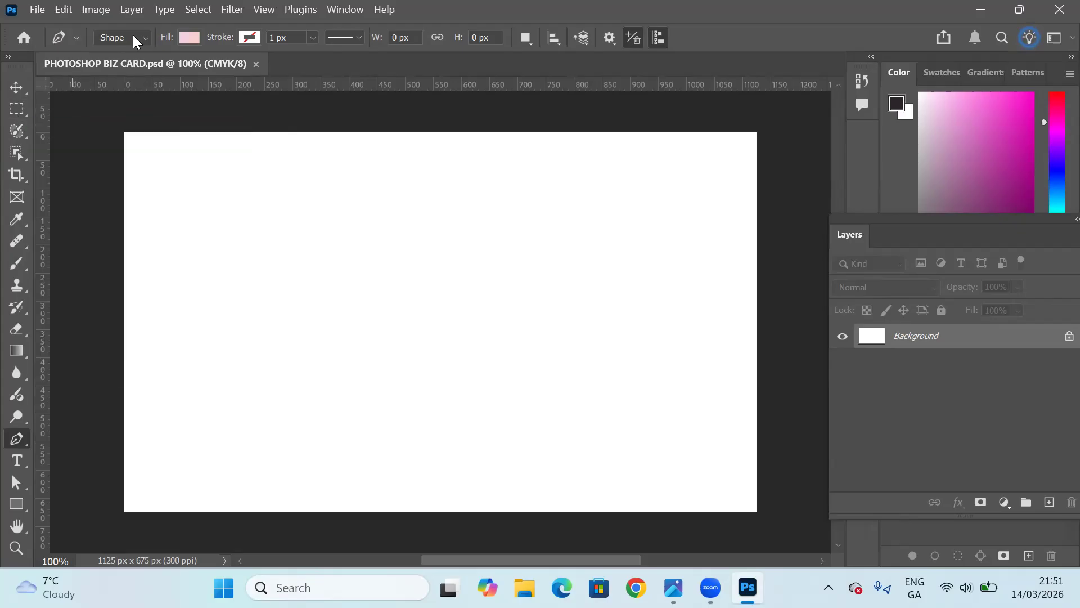
Add a vertical cyan guide at the 38 px position on the blank card.
left_click(263, 11)
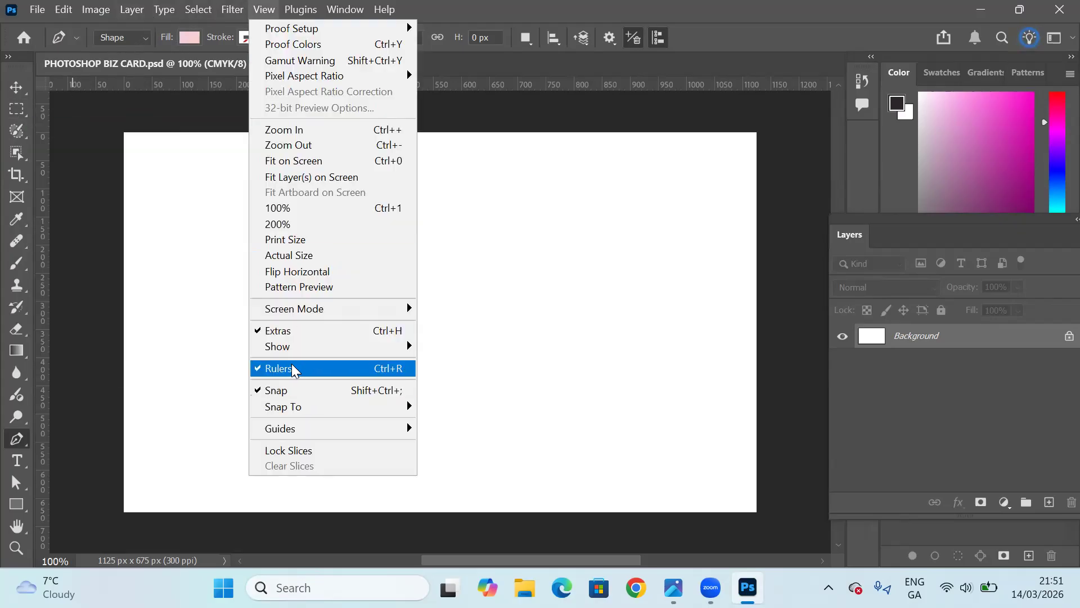
mouse_move(323, 430)
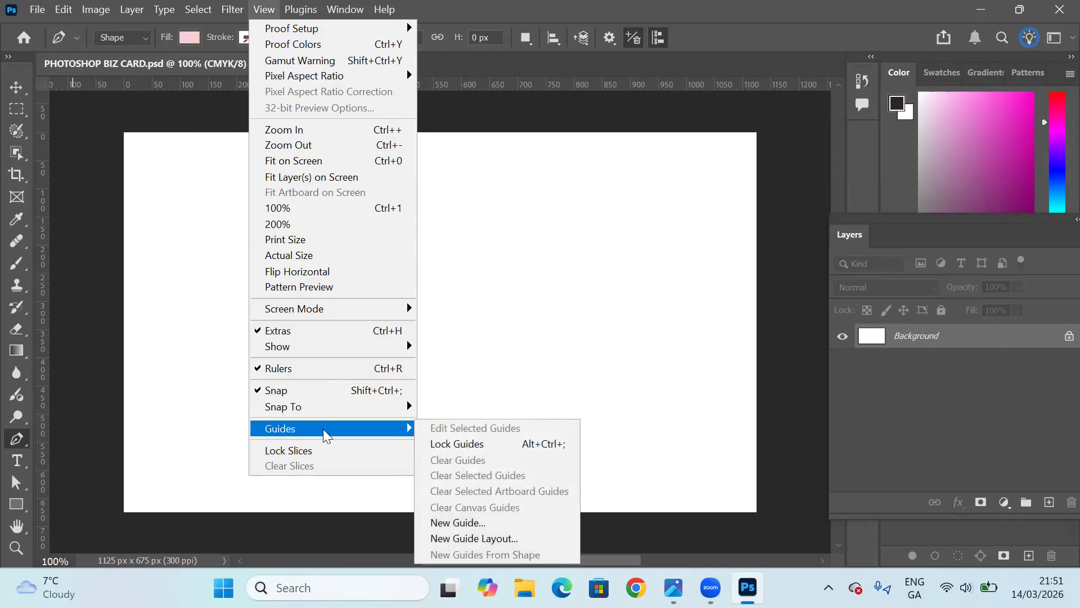
left_click(456, 526)
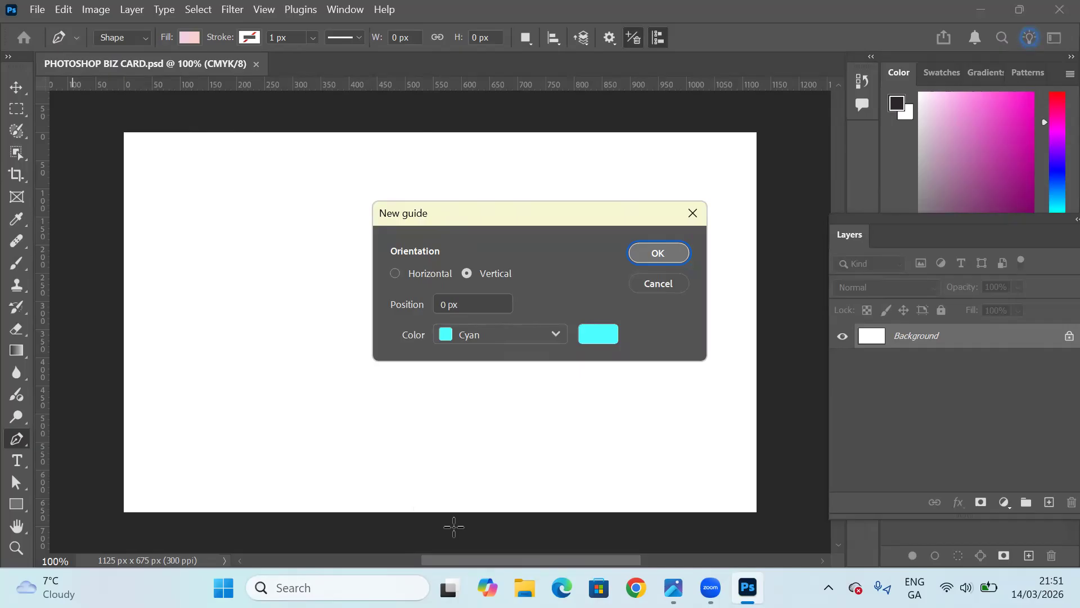
left_click(448, 305)
key("BackSpace")
type("30")
key("BackSpace")
type("8")
left_click(646, 253)
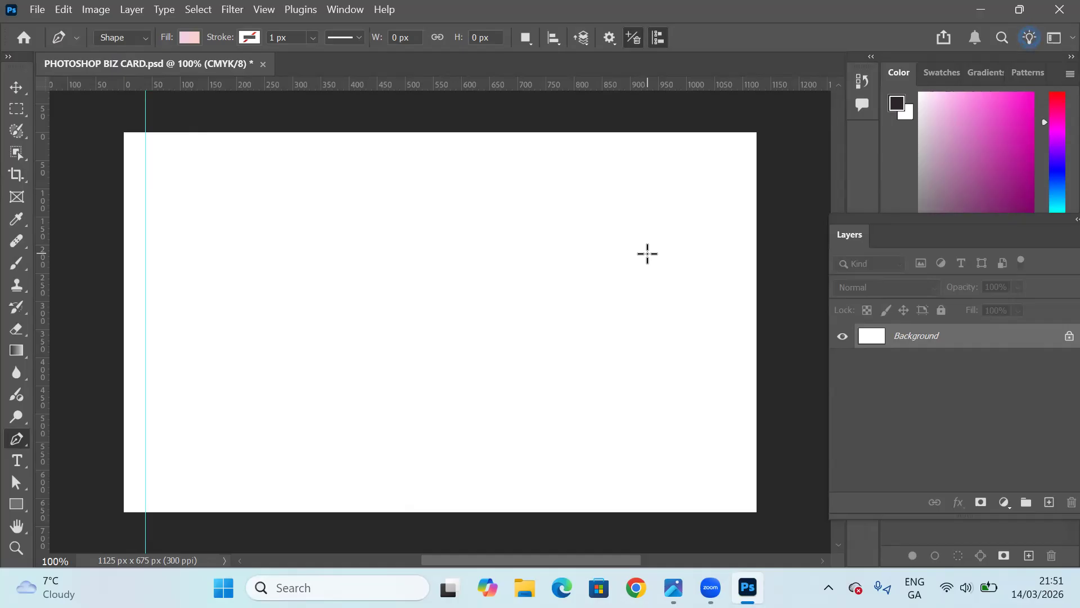
Add a second vertical cyan guide at the 75 px position.
left_click(263, 9)
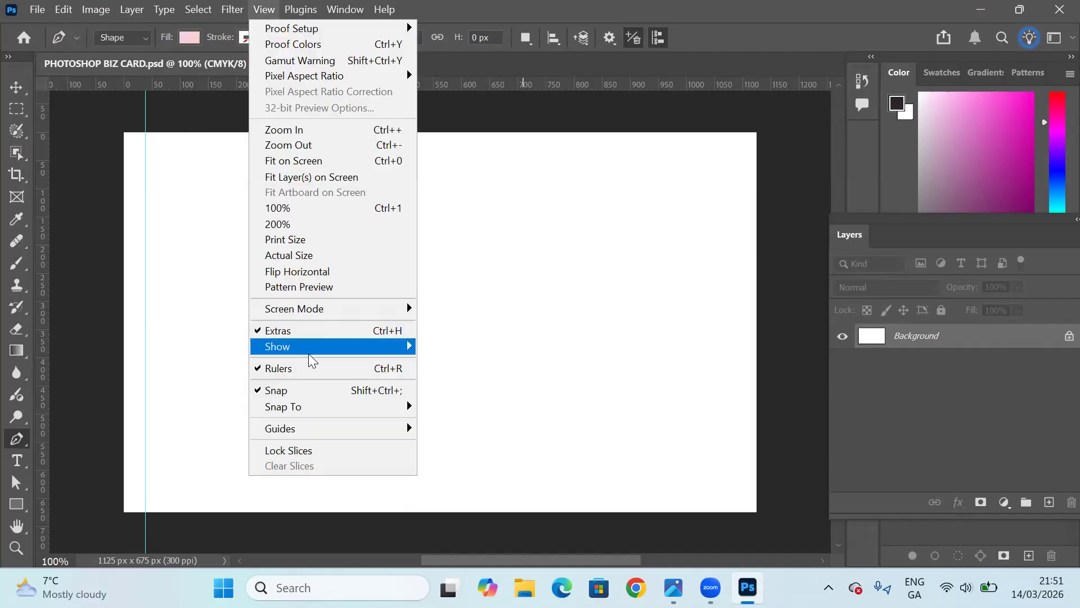
mouse_move(313, 429)
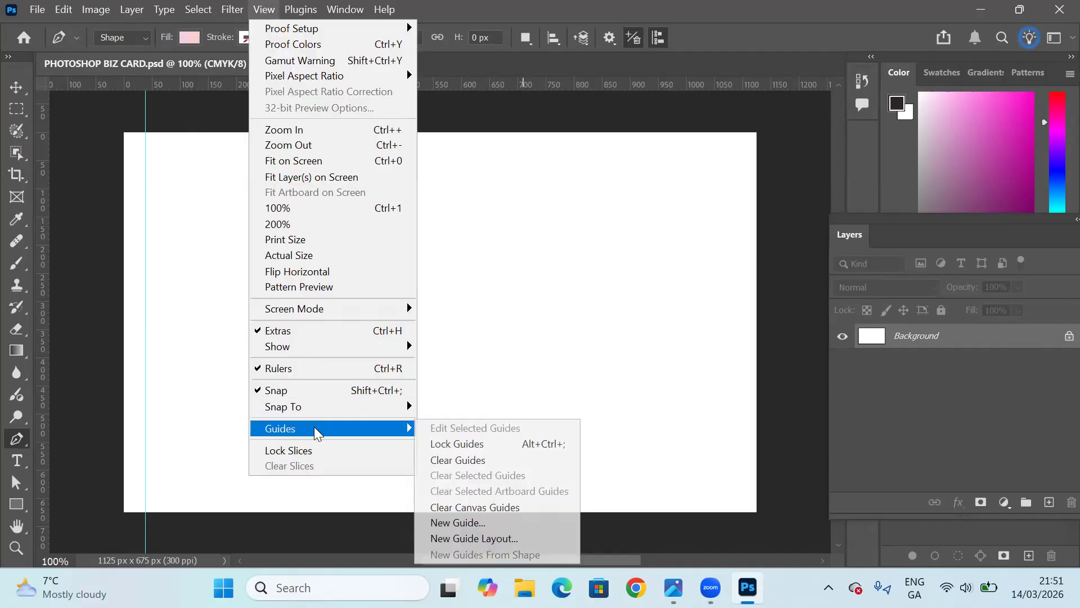
left_click(453, 523)
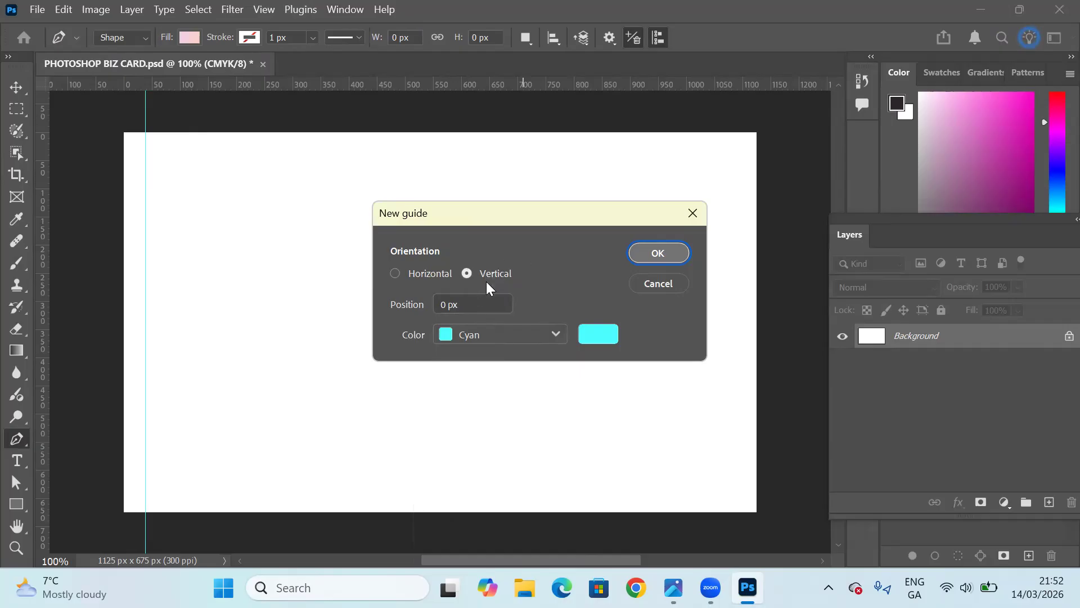
left_click(449, 304)
key("BackSpace")
type("75")
left_click(656, 253)
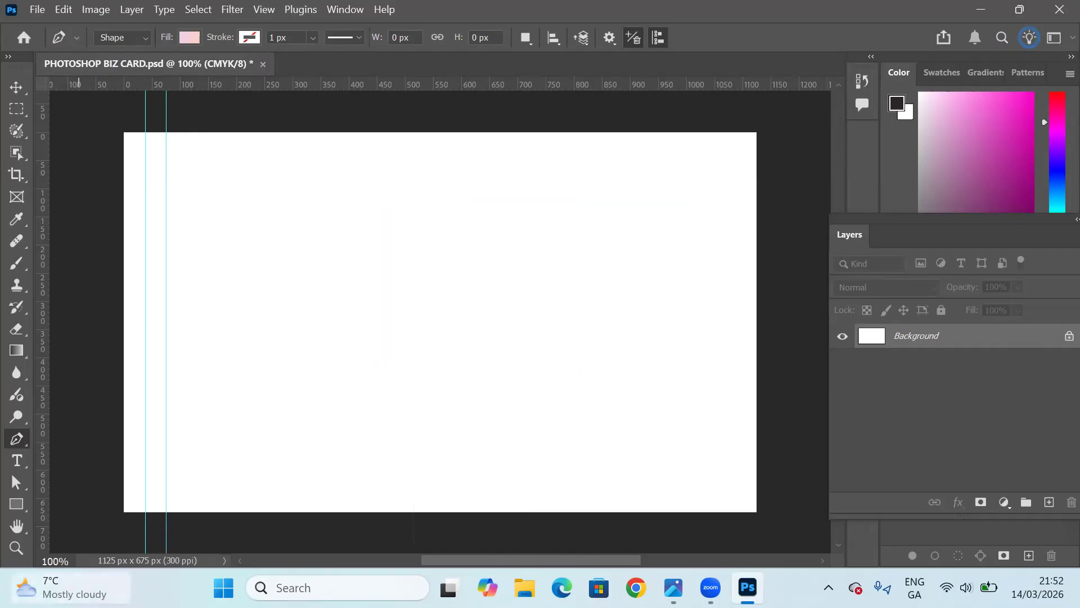
Dismiss the widgets overlay covering the document and activate the Move tool.
mouse_move(69, 586)
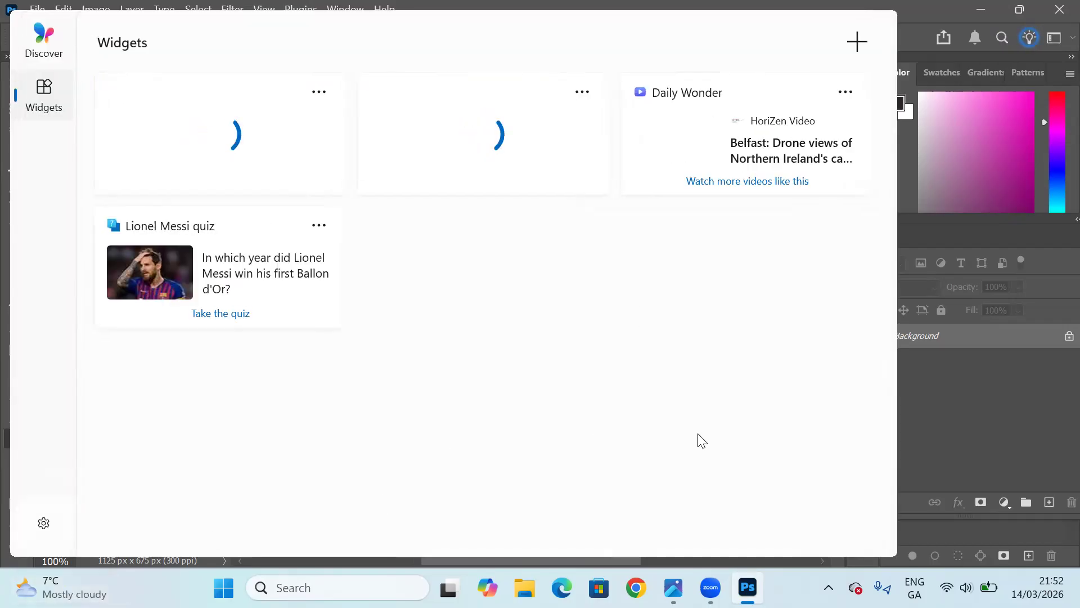
left_click(937, 391)
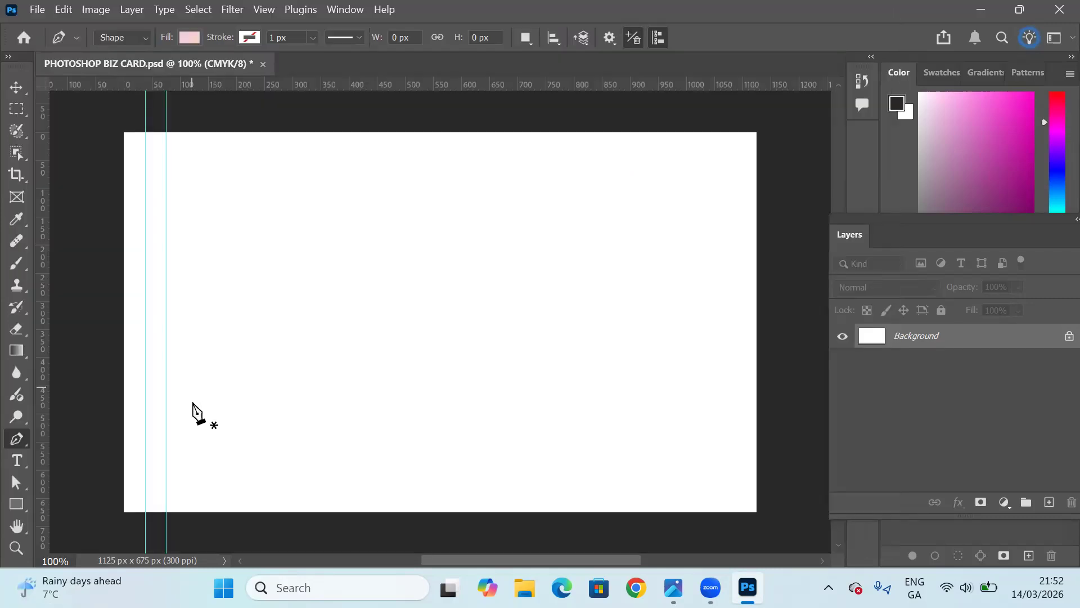
left_click(15, 88)
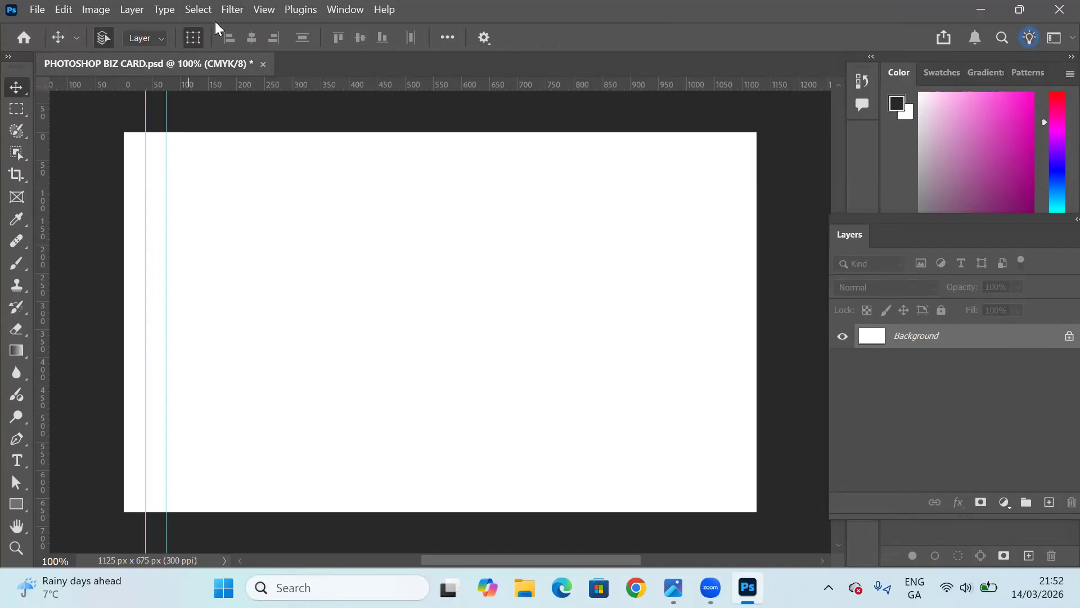
Add a horizontal cyan guide at the 38 px position near the card's upper edge.
left_click(264, 9)
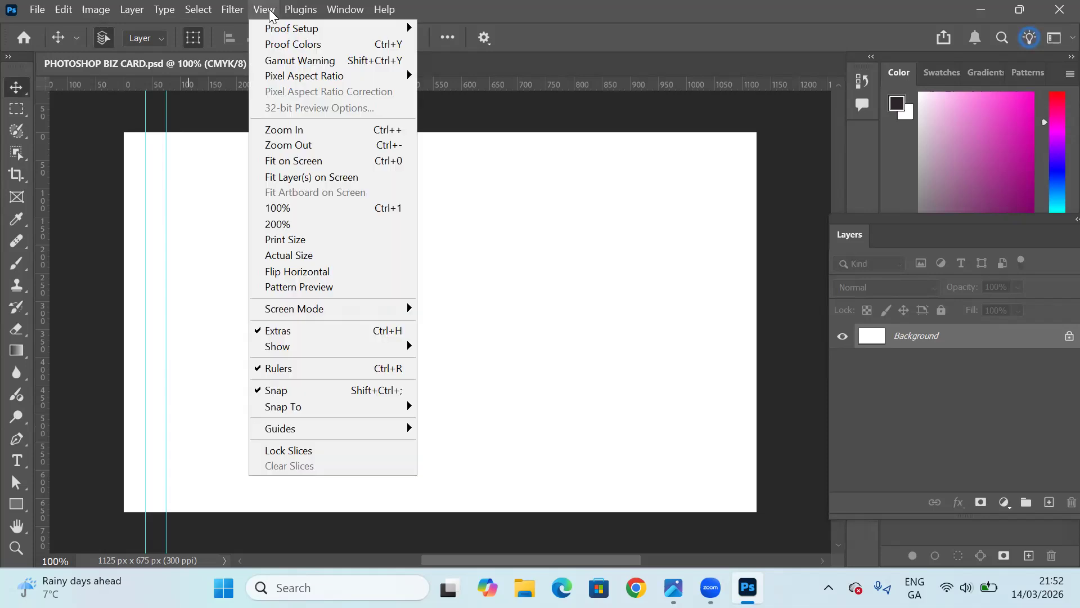
mouse_move(353, 431)
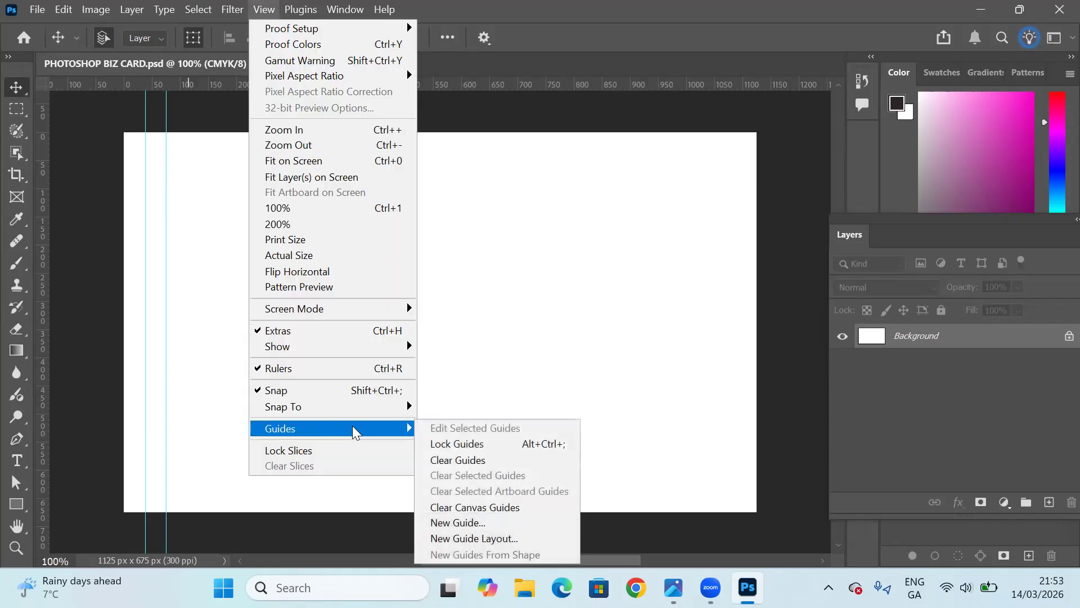
left_click(457, 524)
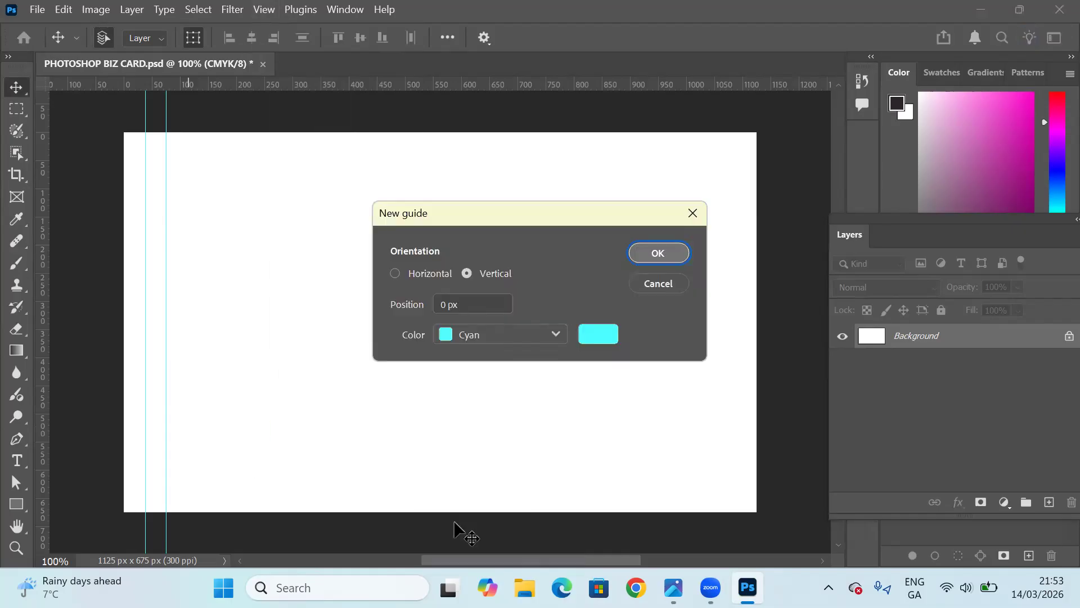
left_click(395, 274)
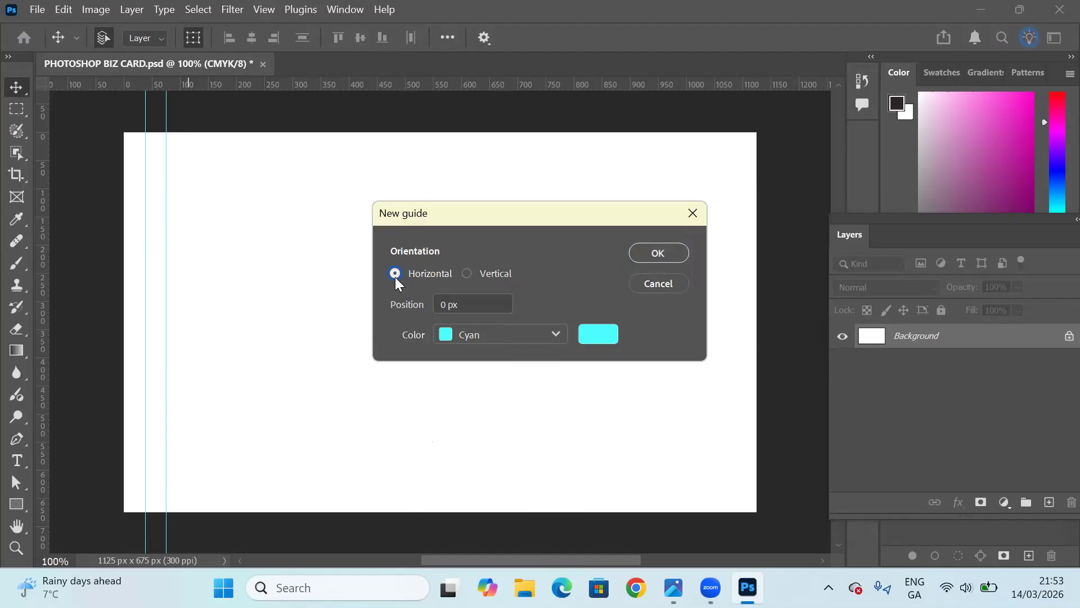
left_click(448, 304)
key("BackSpace")
type("38")
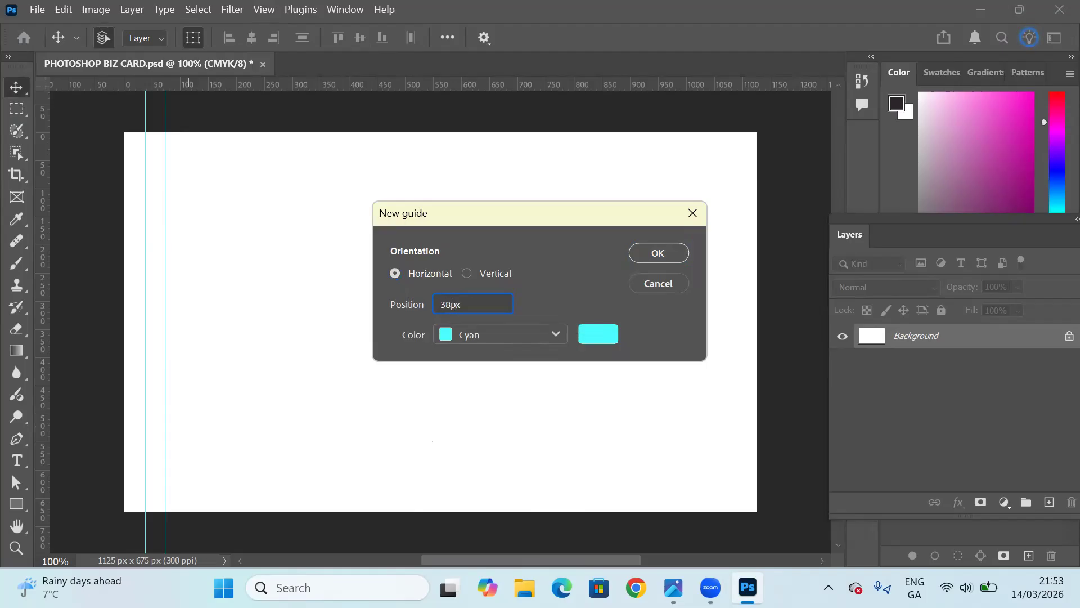
left_click(675, 254)
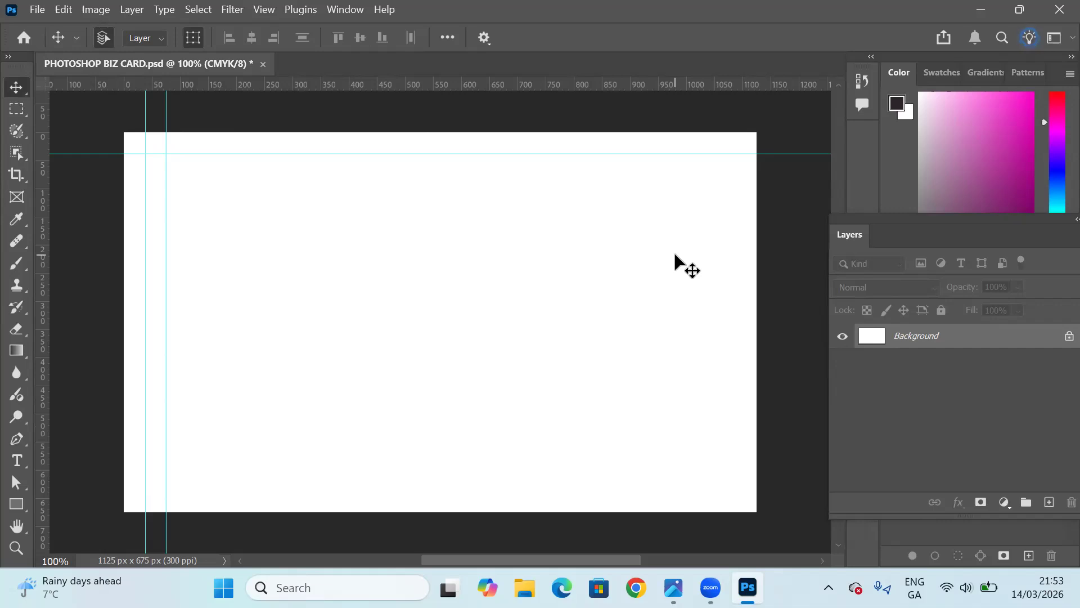
Add a second horizontal cyan guide at the 75 px position.
left_click(262, 11)
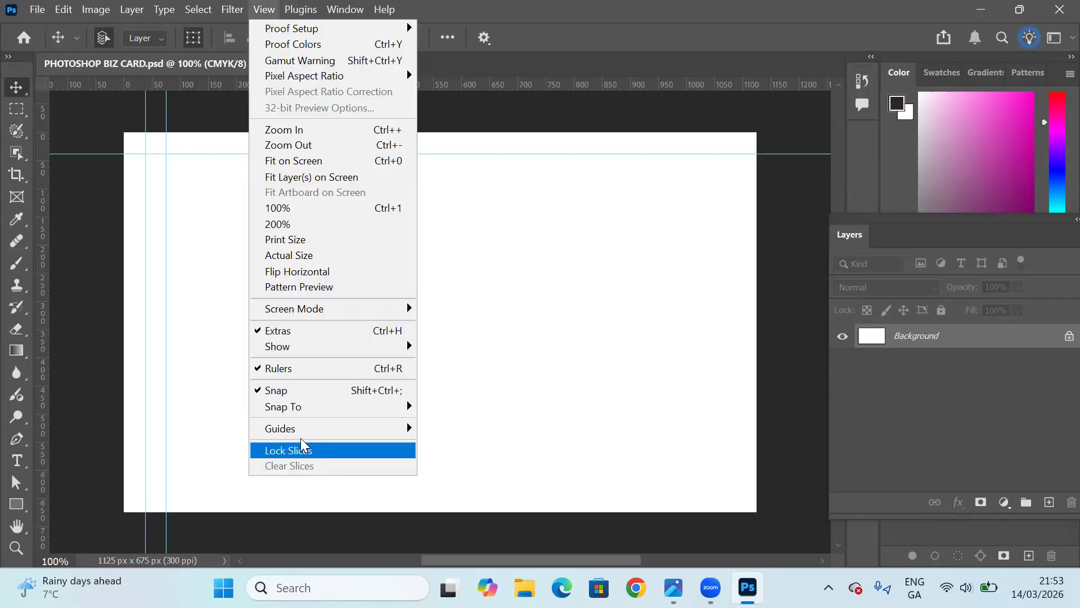
mouse_move(299, 436)
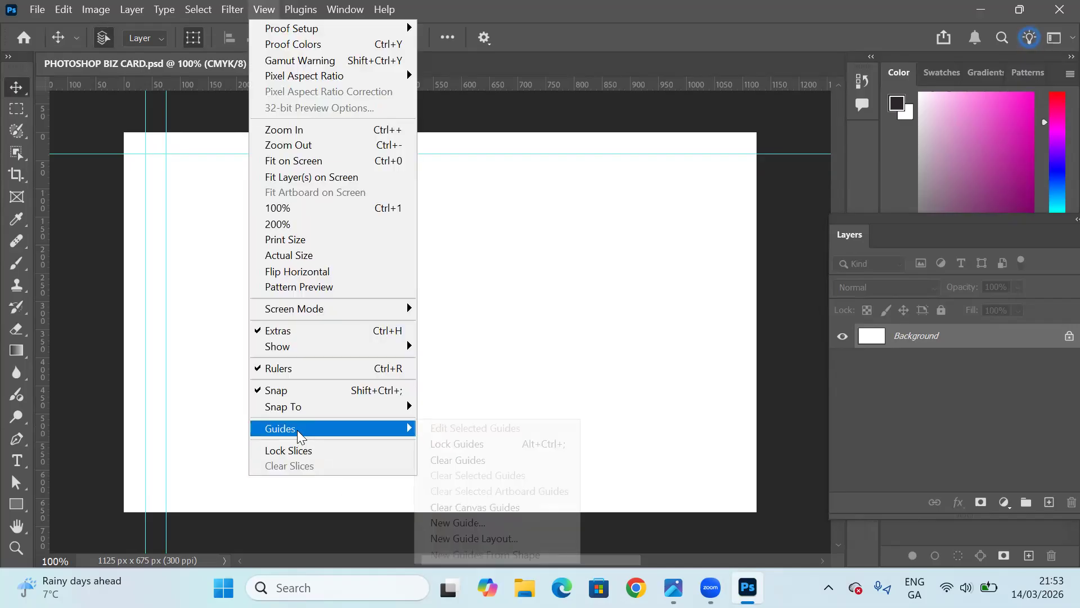
left_click(446, 523)
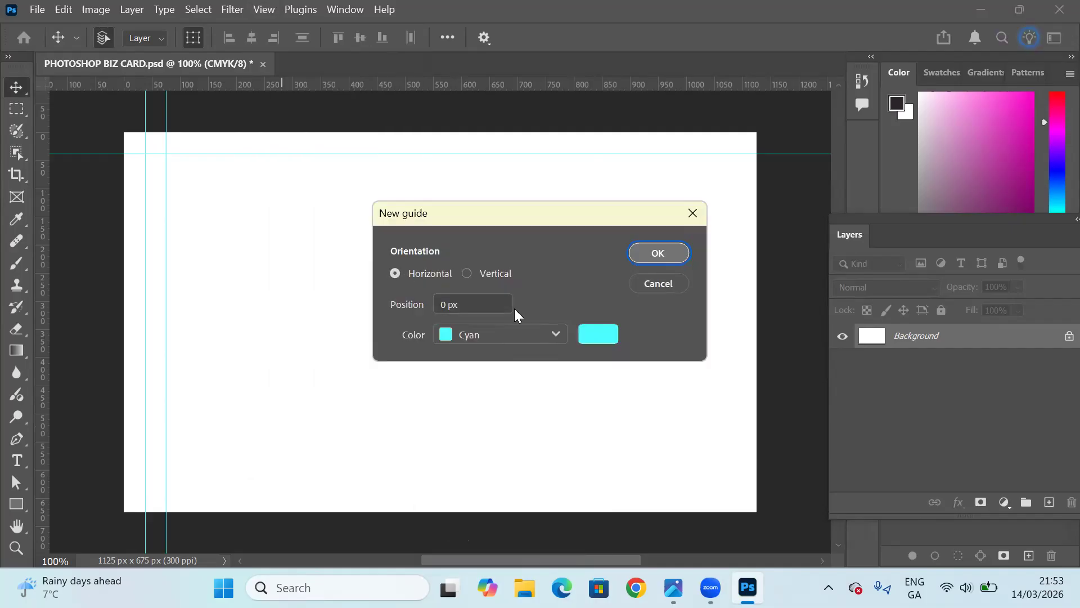
left_click(449, 304)
key("BackSpace")
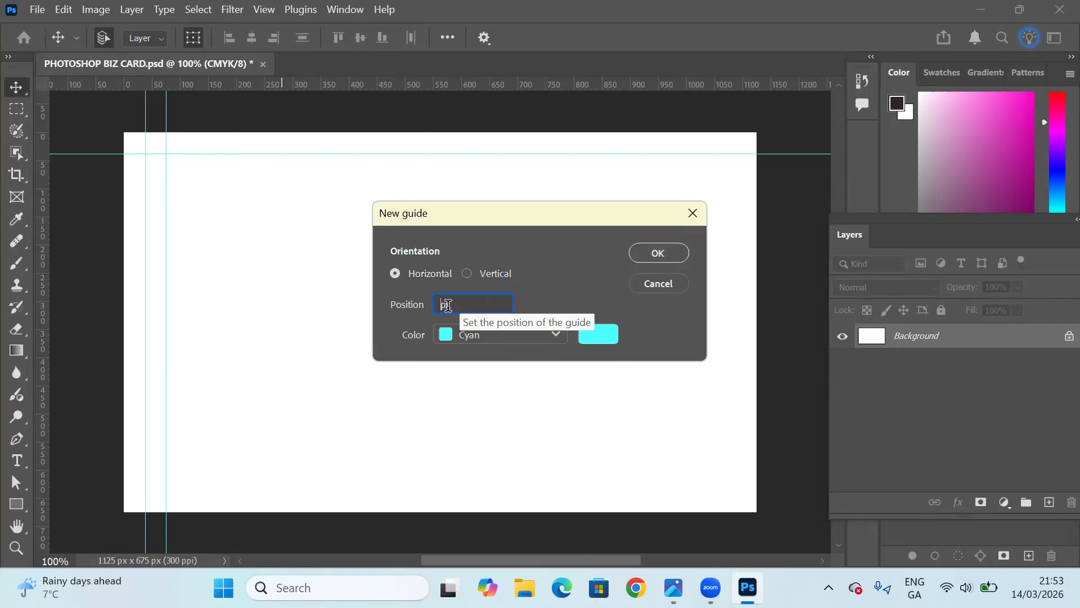
type("75")
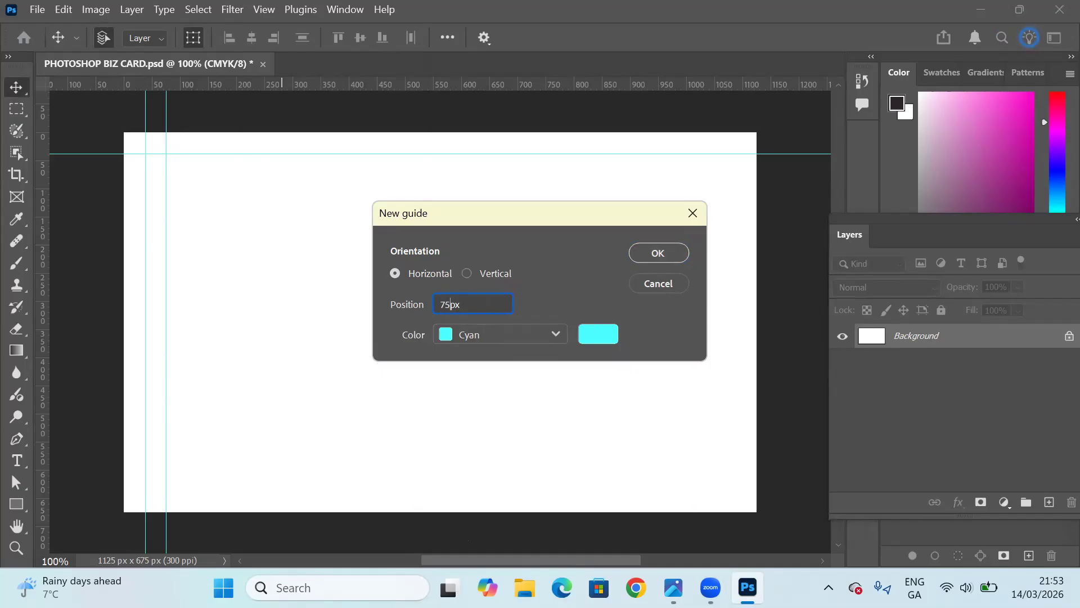
left_click(656, 253)
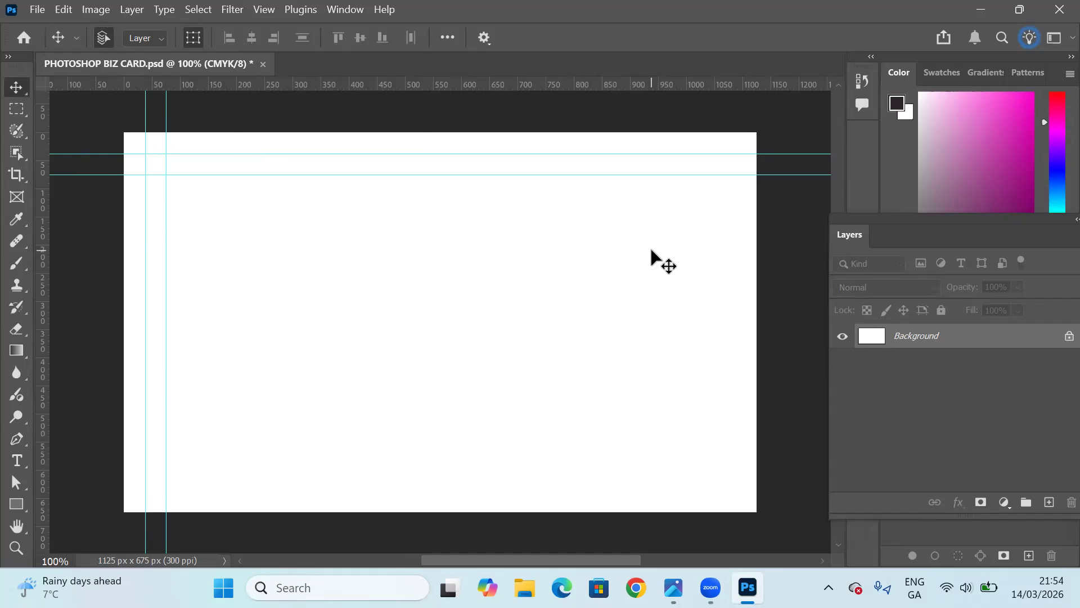
Add a vertical cyan guide at the 1050 px position near the card's right edge.
left_click(265, 10)
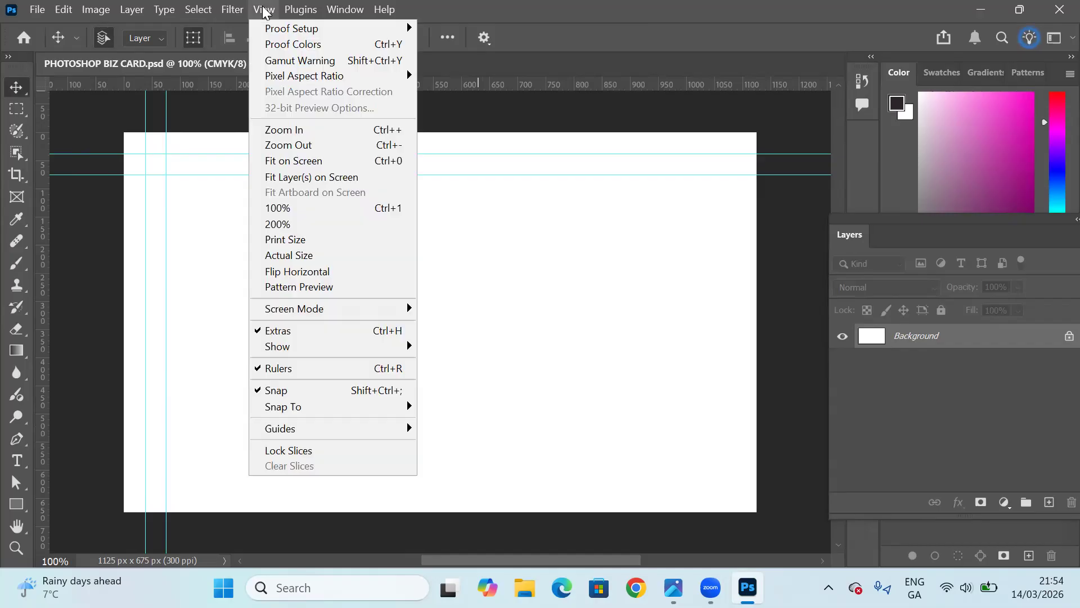
mouse_move(345, 438)
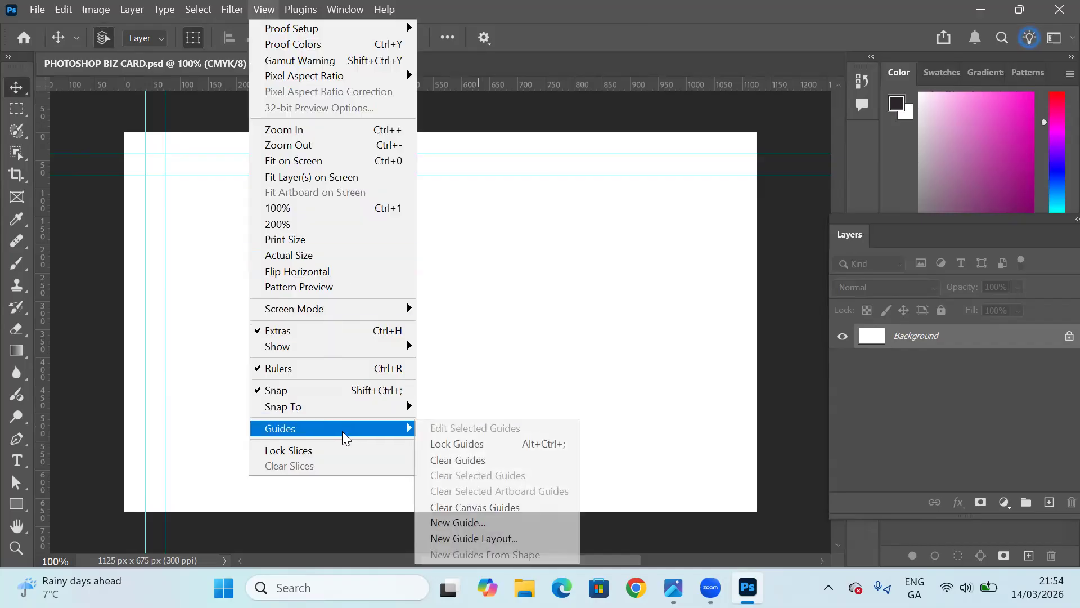
left_click(450, 523)
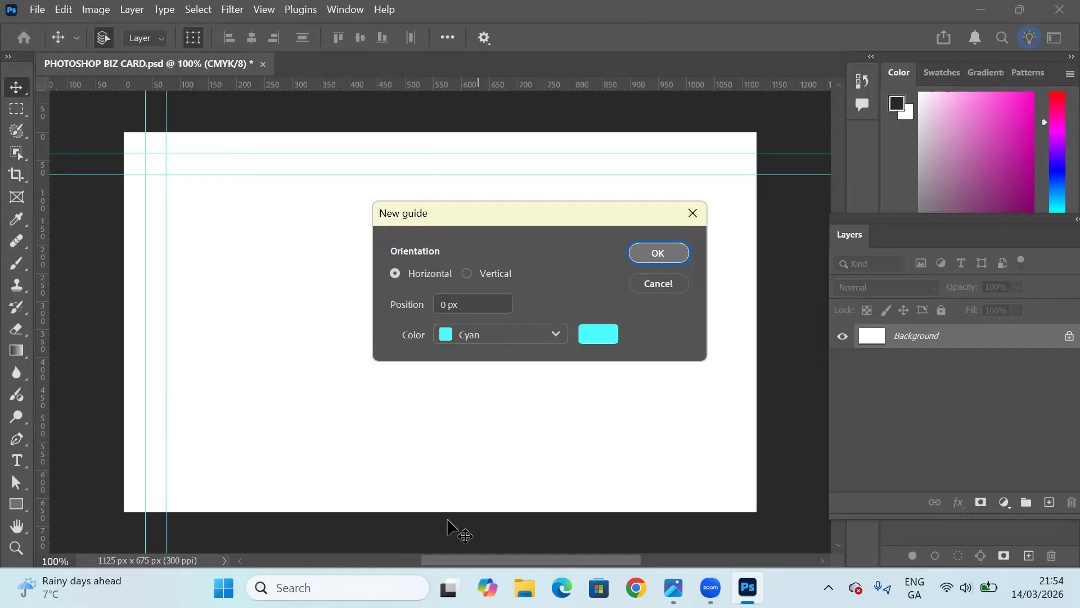
left_click(467, 274)
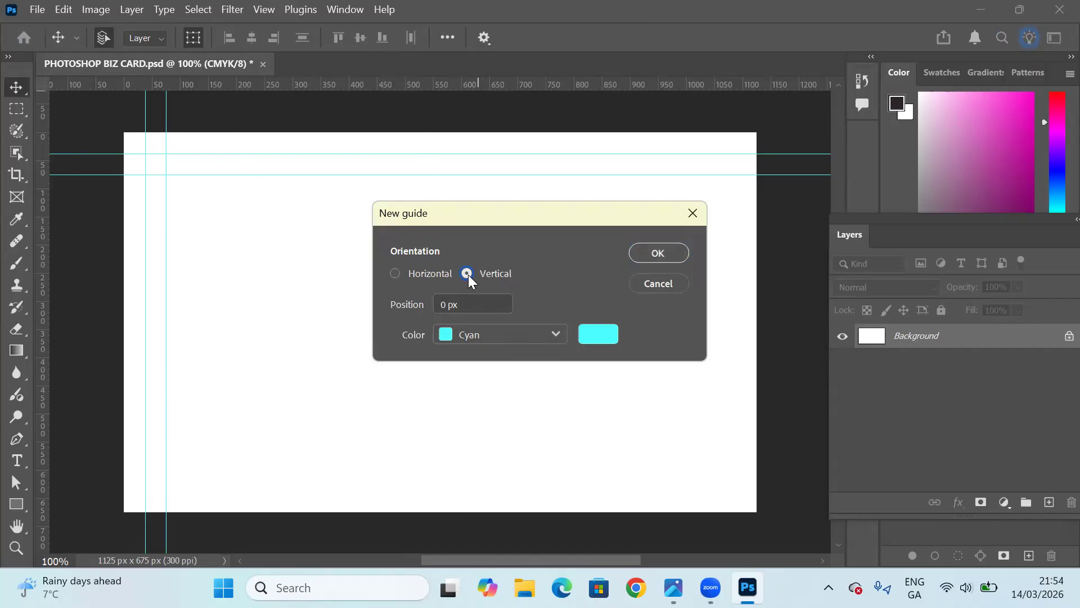
left_click(448, 304)
key("BackSpace")
key("BackSpace")
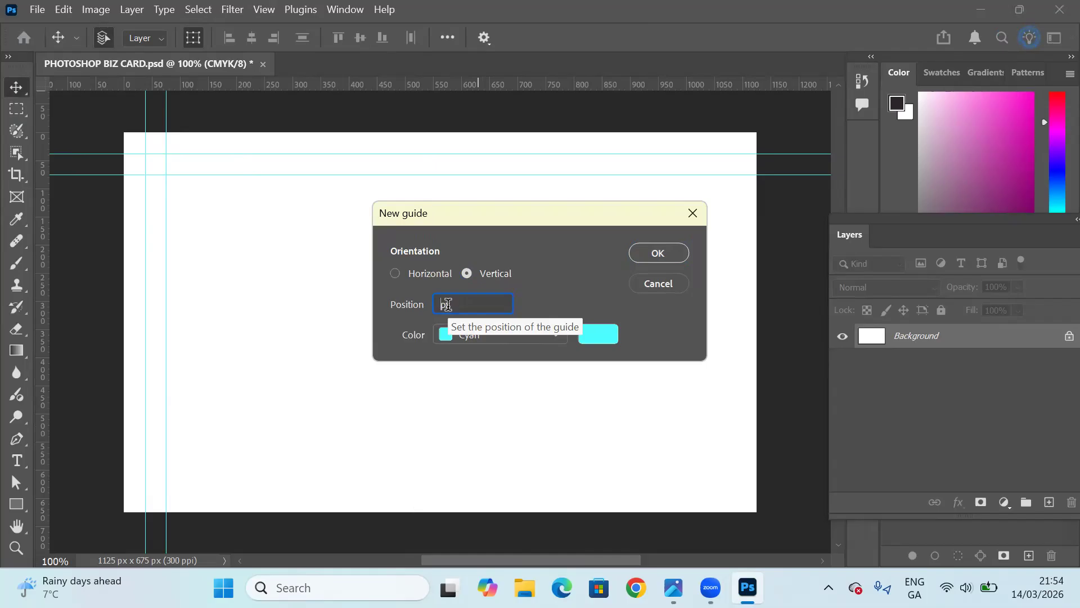
type("1050")
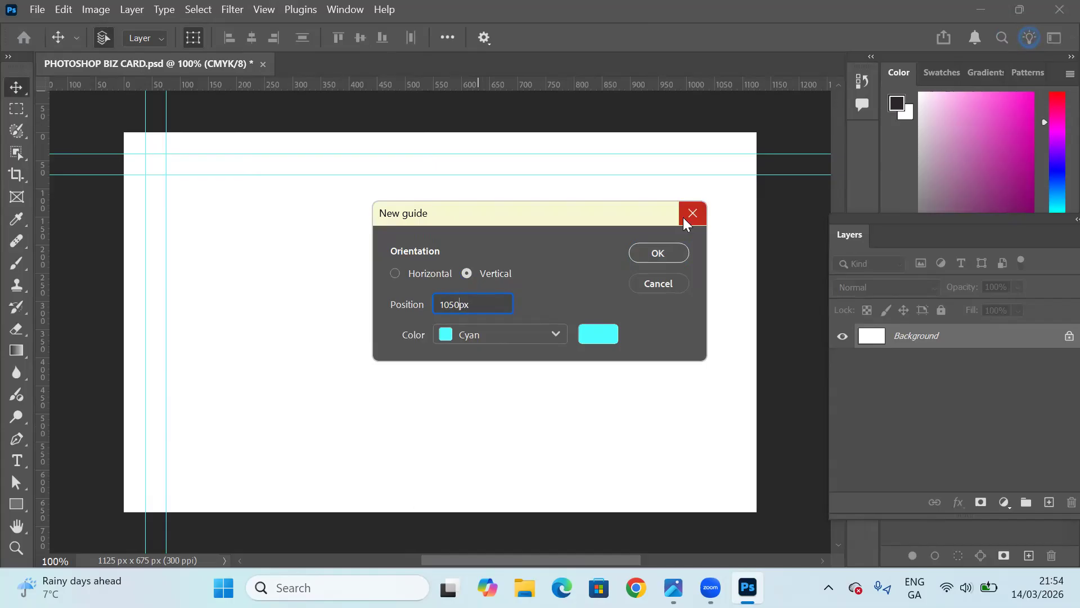
left_click(657, 258)
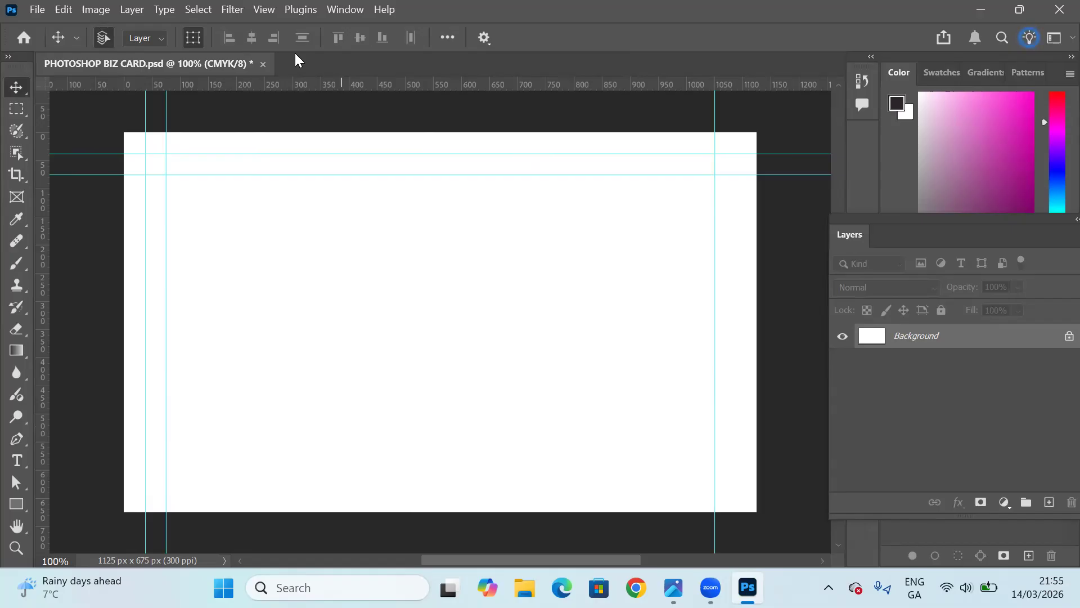
Add another vertical cyan guide at the 1088 px position.
left_click(261, 10)
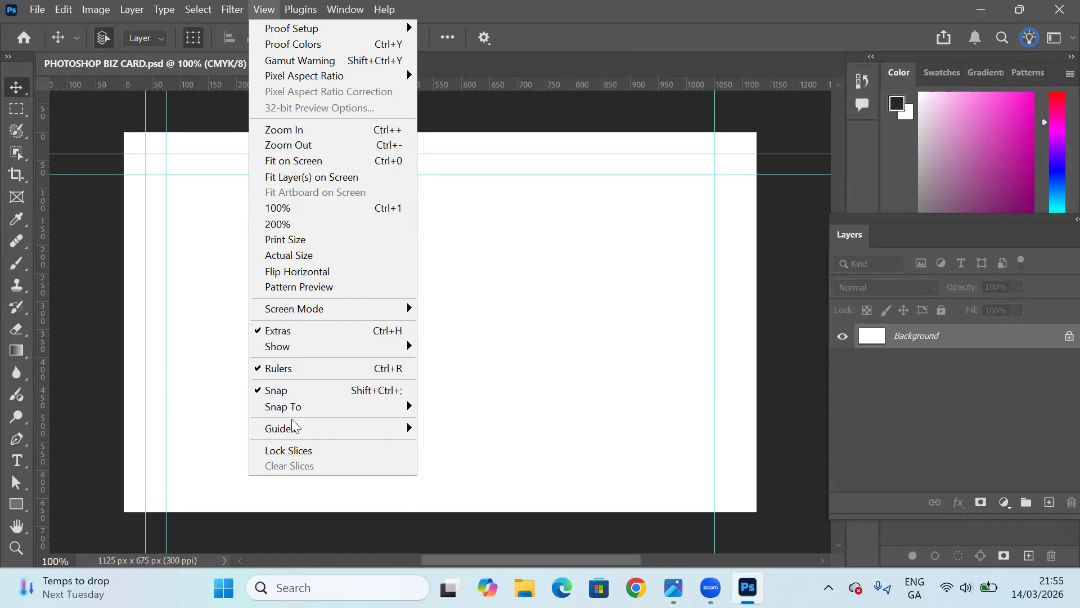
mouse_move(296, 430)
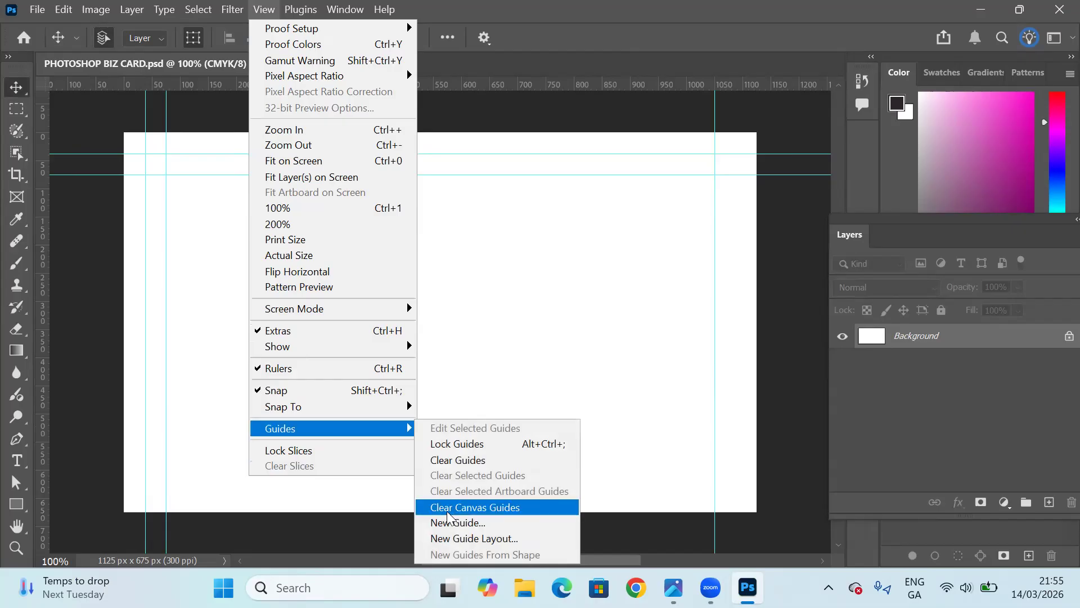
left_click(456, 524)
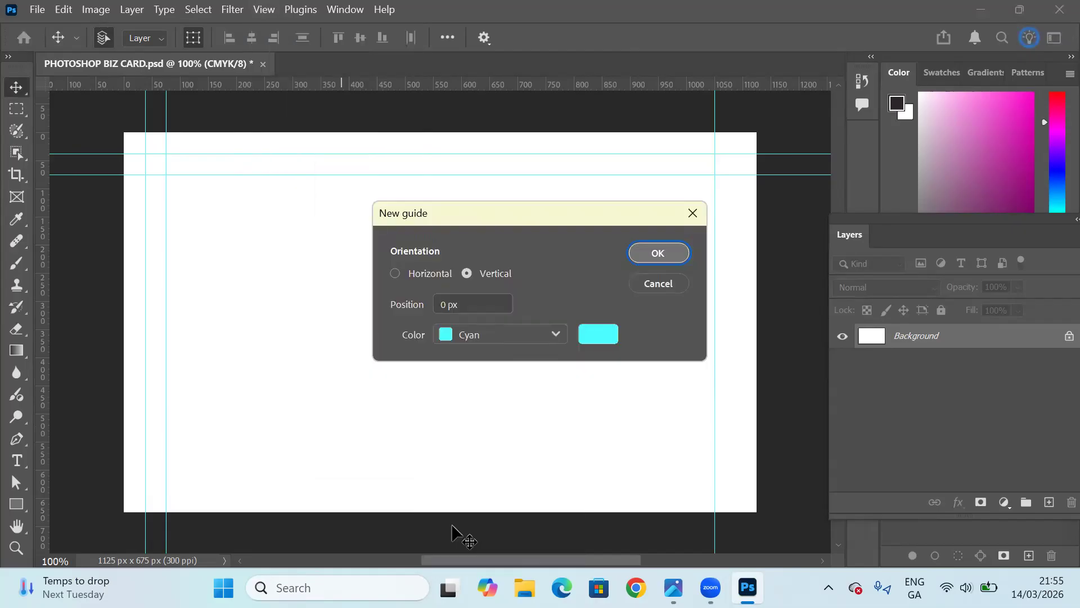
left_click(449, 305)
key("BackSpace")
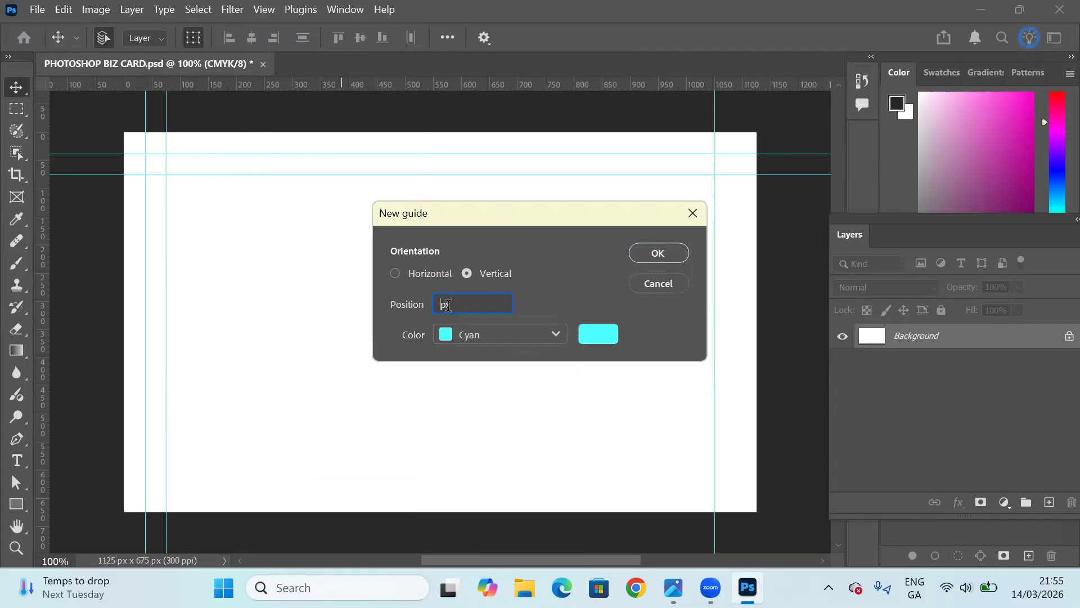
type("1088")
left_click(665, 251)
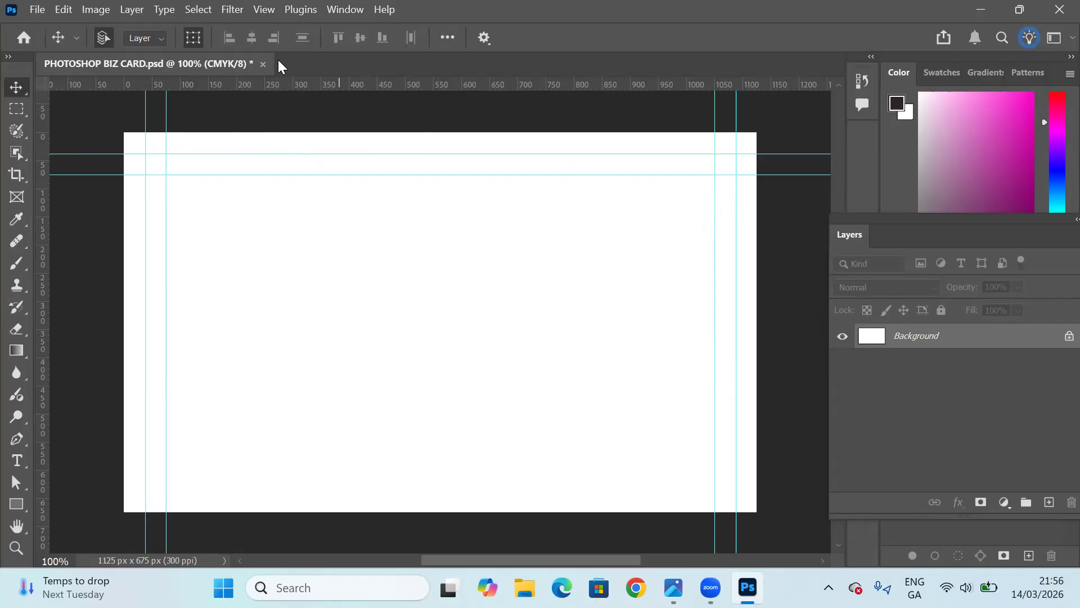
Add a horizontal cyan guide at the 638 px position near the card's lower edge.
left_click(264, 11)
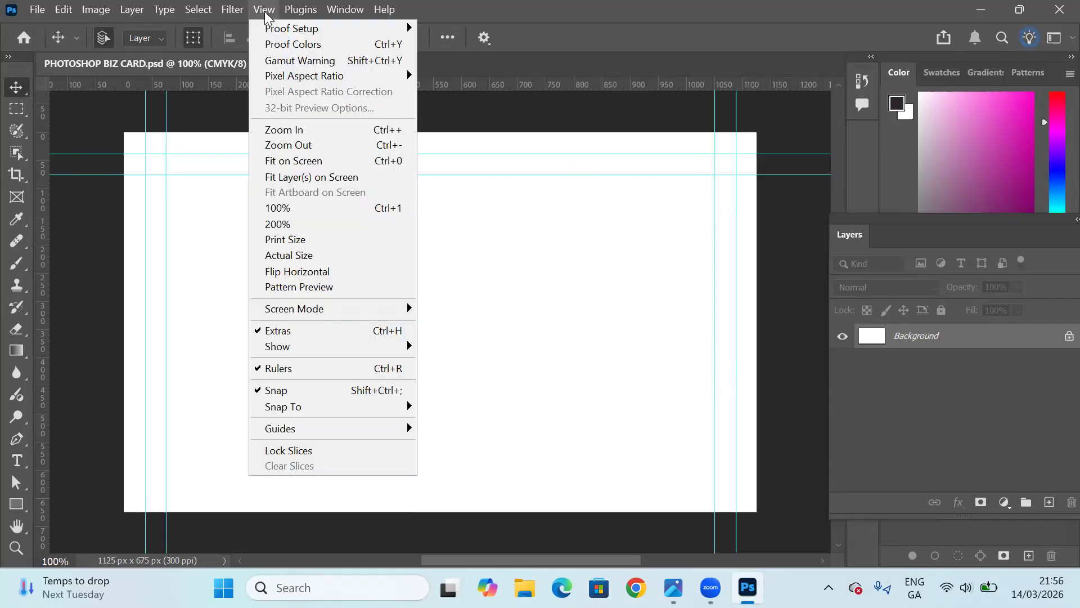
mouse_move(329, 431)
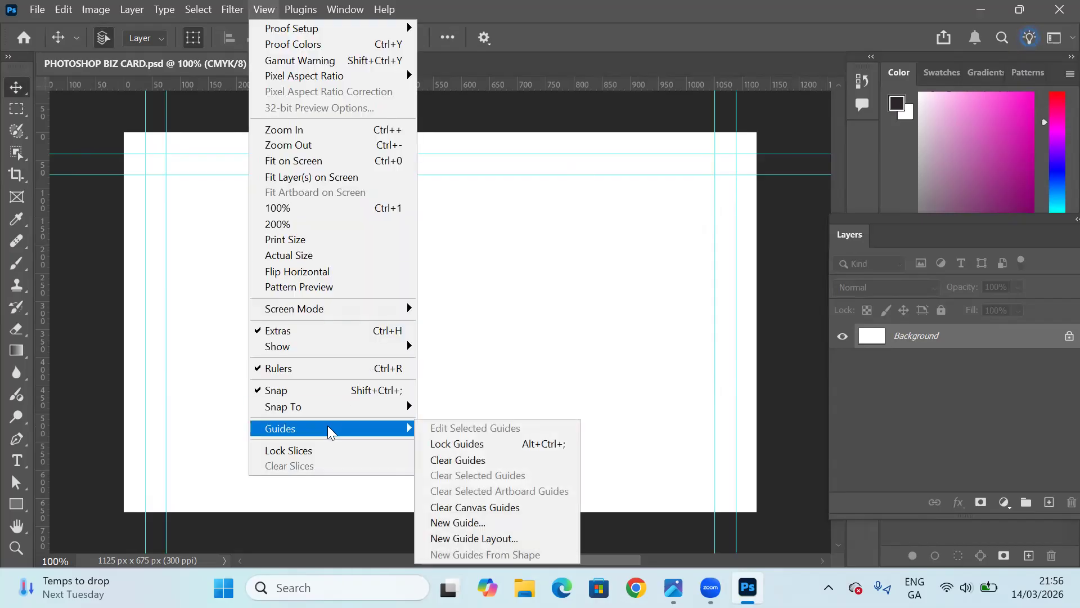
left_click(465, 523)
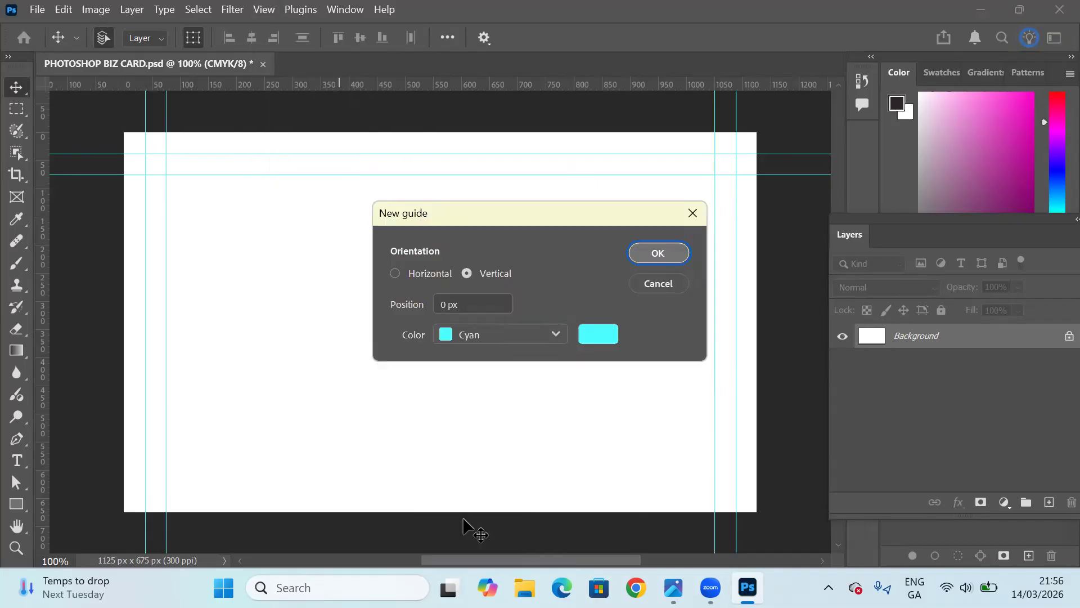
left_click(395, 274)
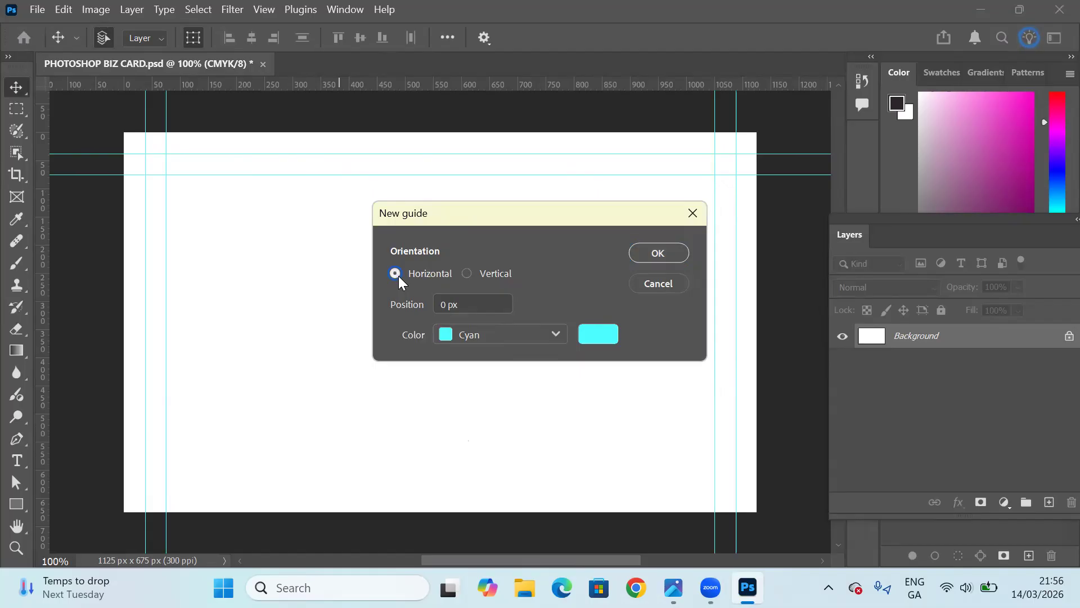
left_click(448, 304)
double_click(448, 304)
key("BackSpace")
type("638")
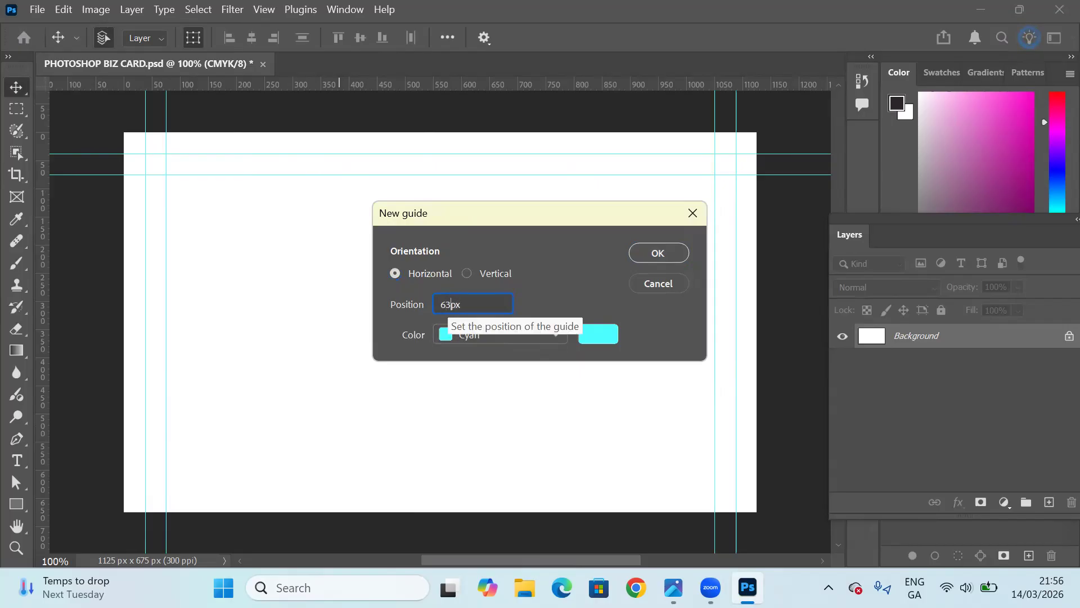
left_click(657, 255)
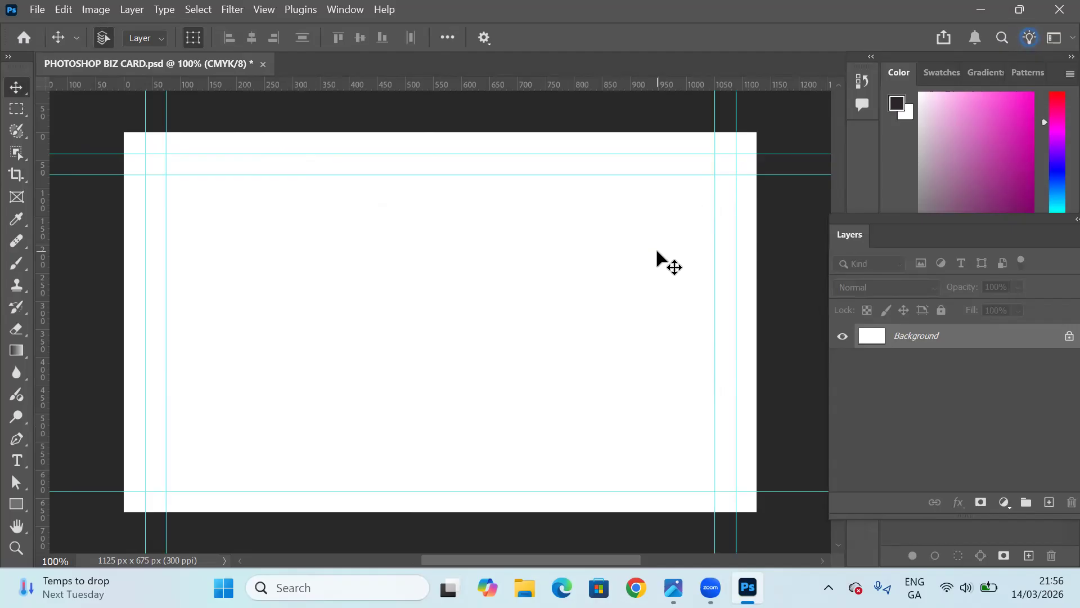
Add another horizontal cyan guide at the 600 px position.
left_click(269, 11)
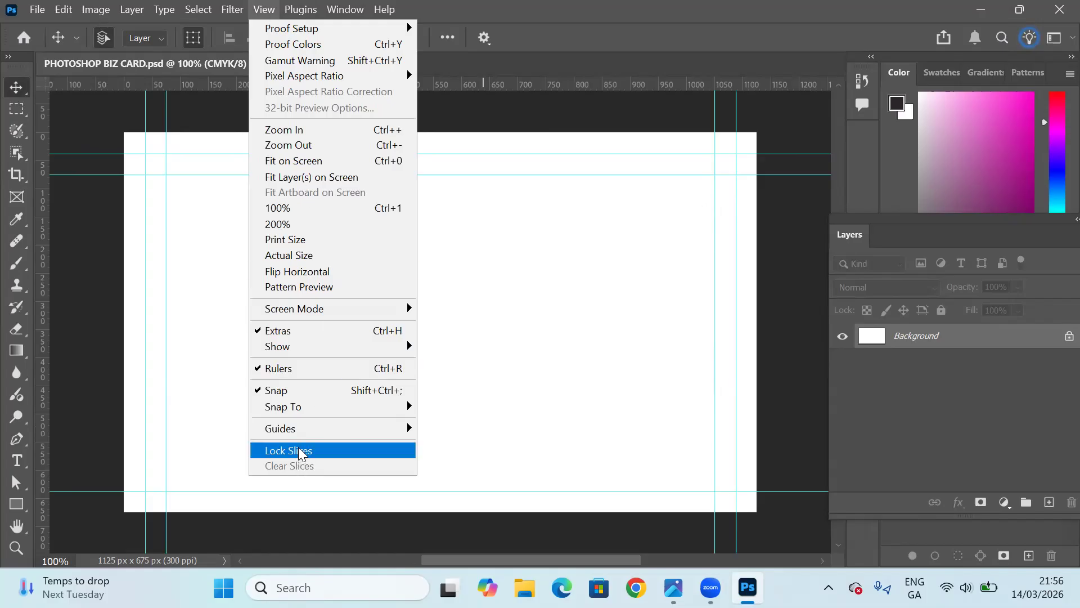
mouse_move(299, 437)
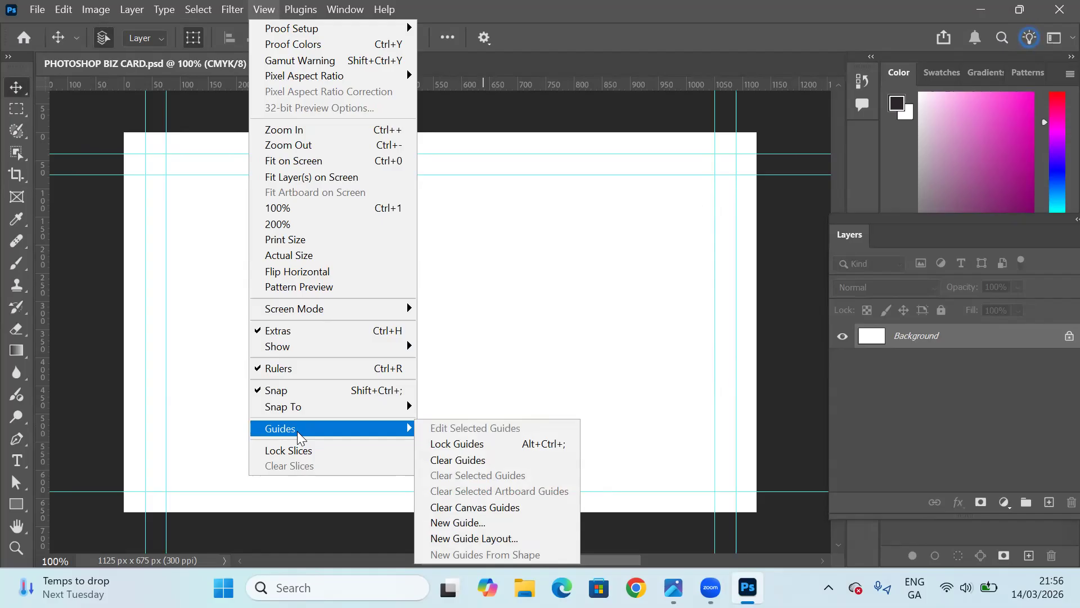
left_click(456, 523)
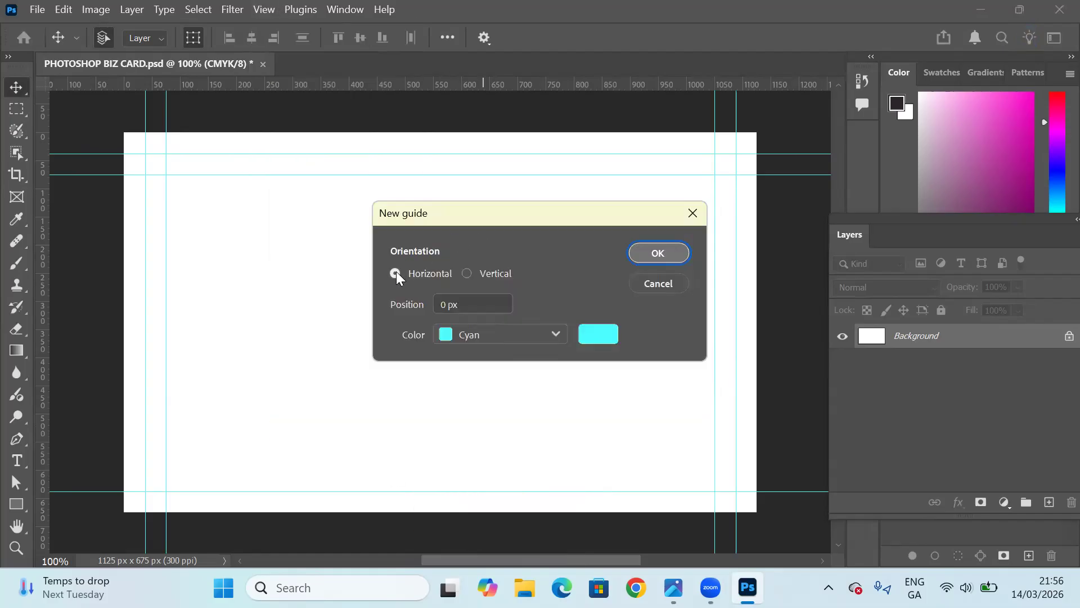
left_click(447, 303)
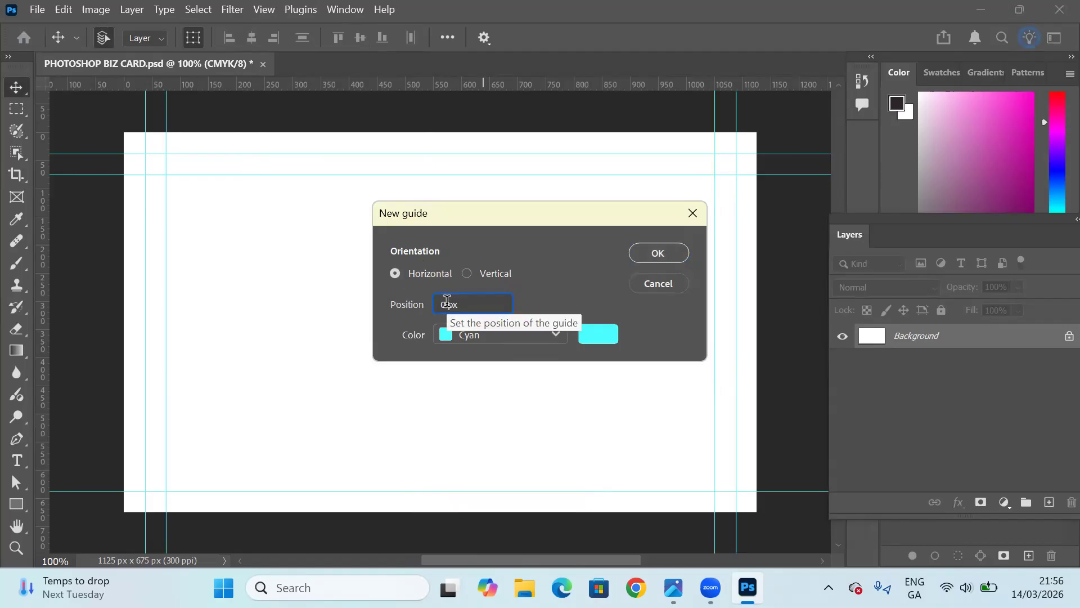
key("BackSpace")
type("600")
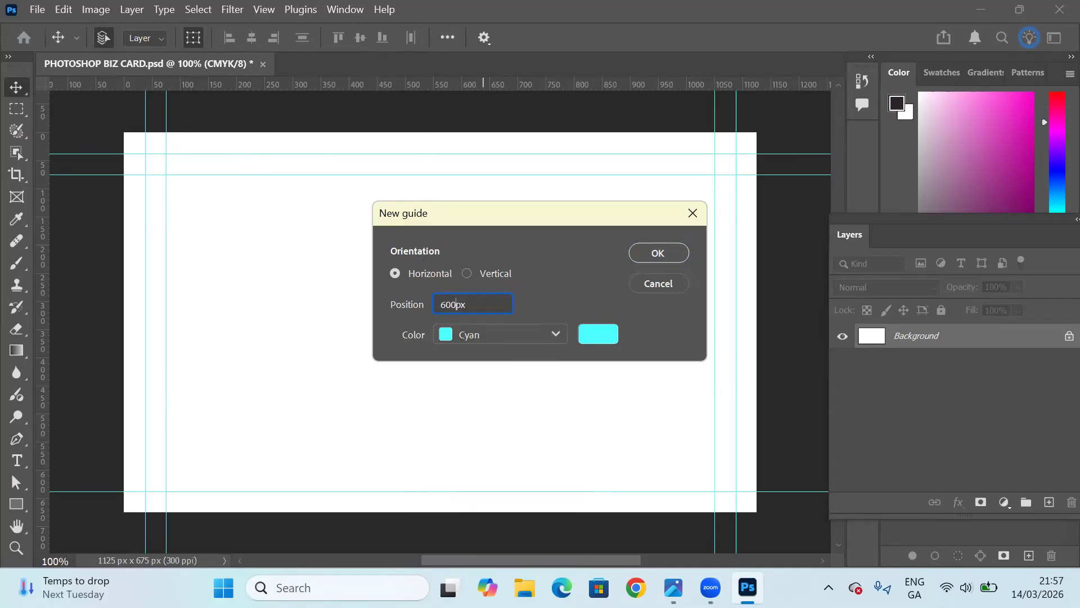
left_click(642, 250)
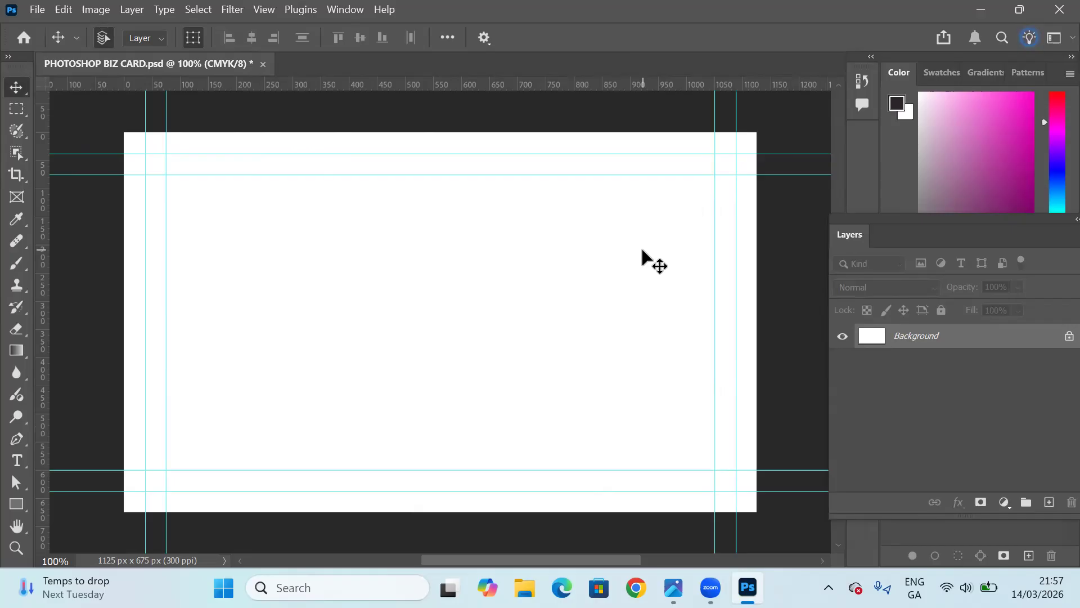
Lock the guides in place and save the business card document.
left_click(267, 8)
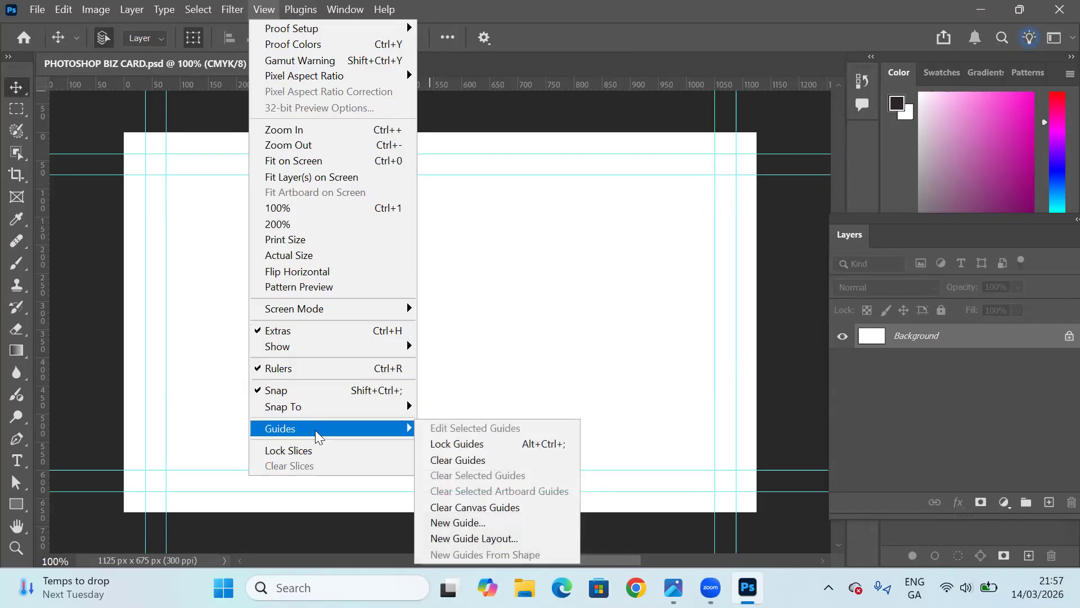
left_click(445, 444)
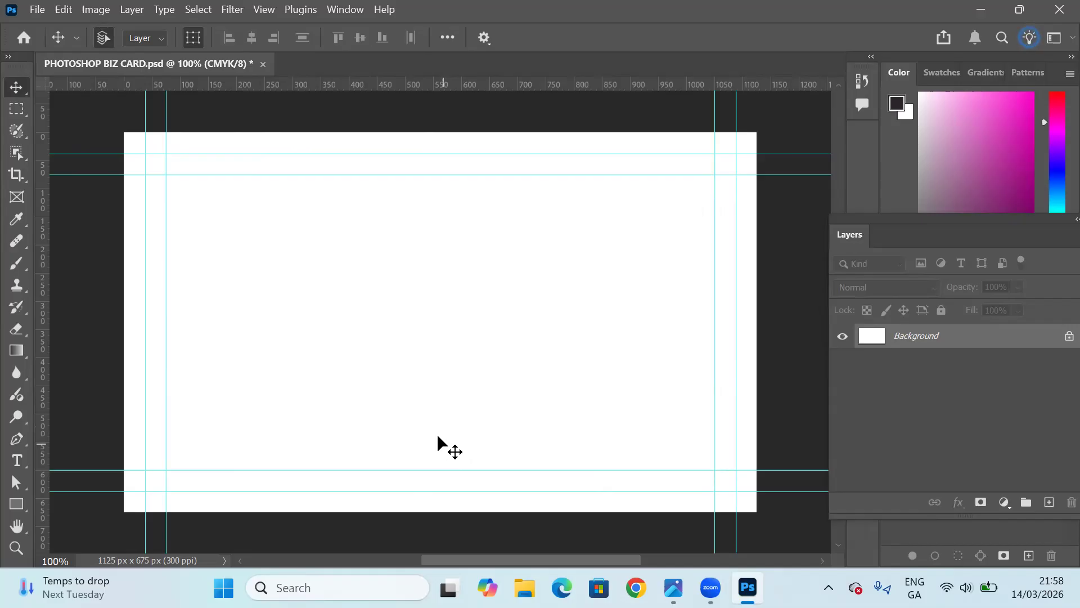
left_click(264, 10)
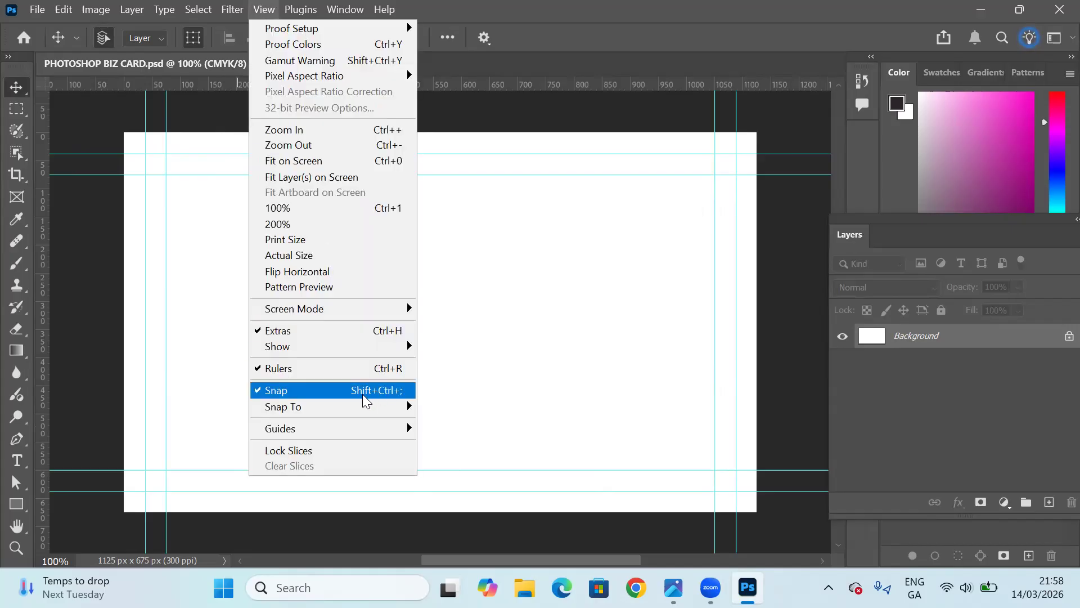
mouse_move(364, 430)
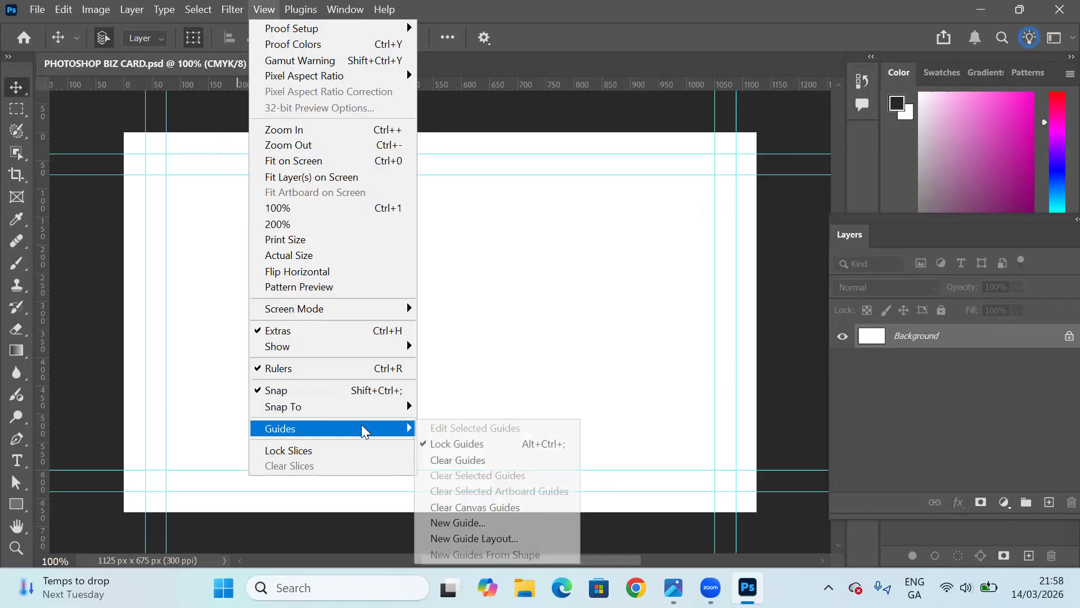
left_click(310, 163)
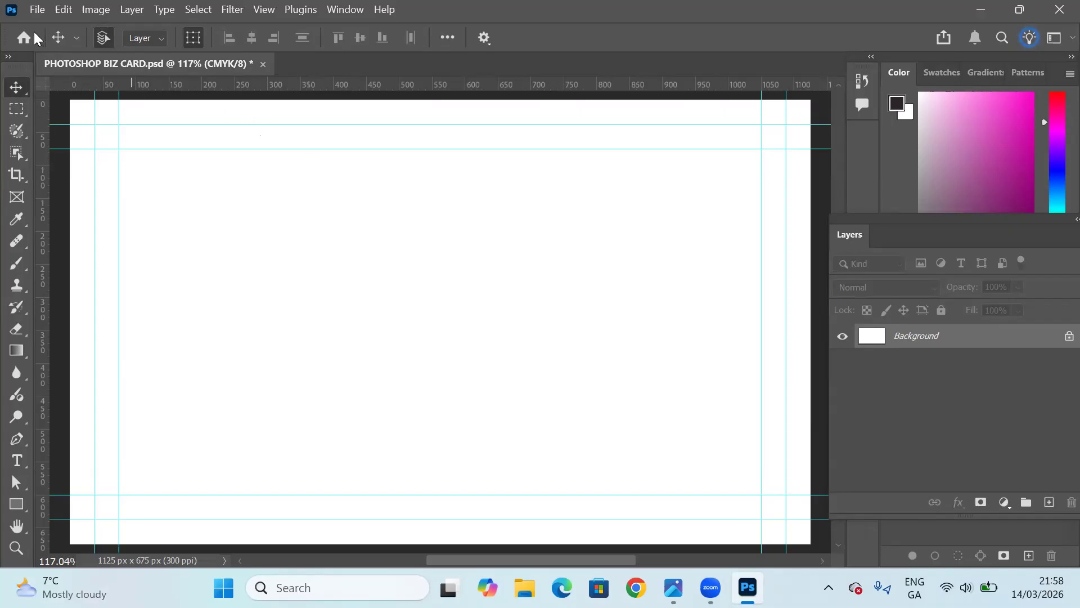
left_click(37, 11)
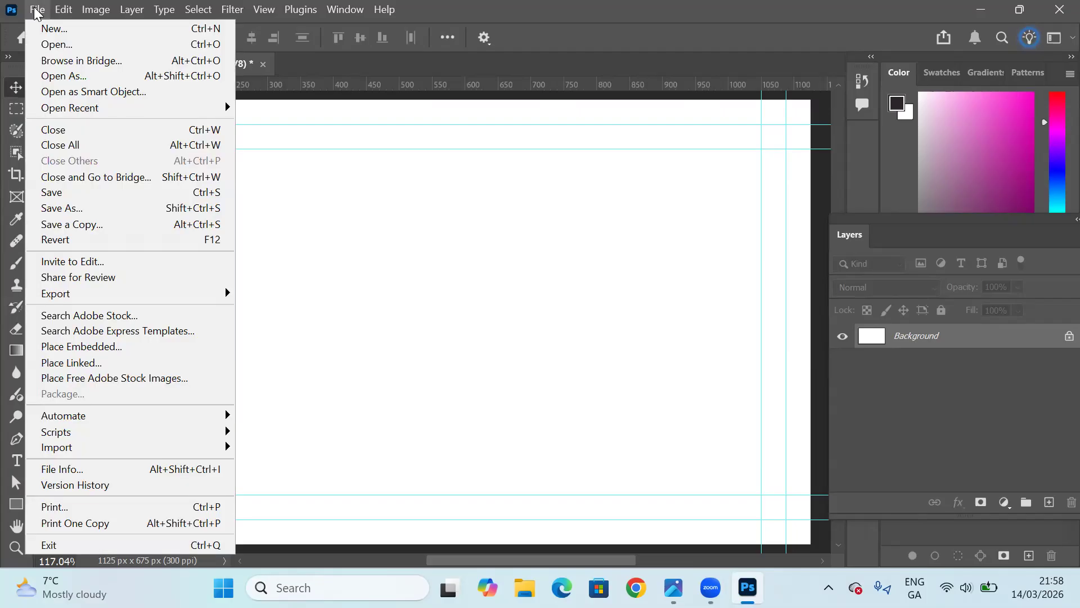
left_click(62, 193)
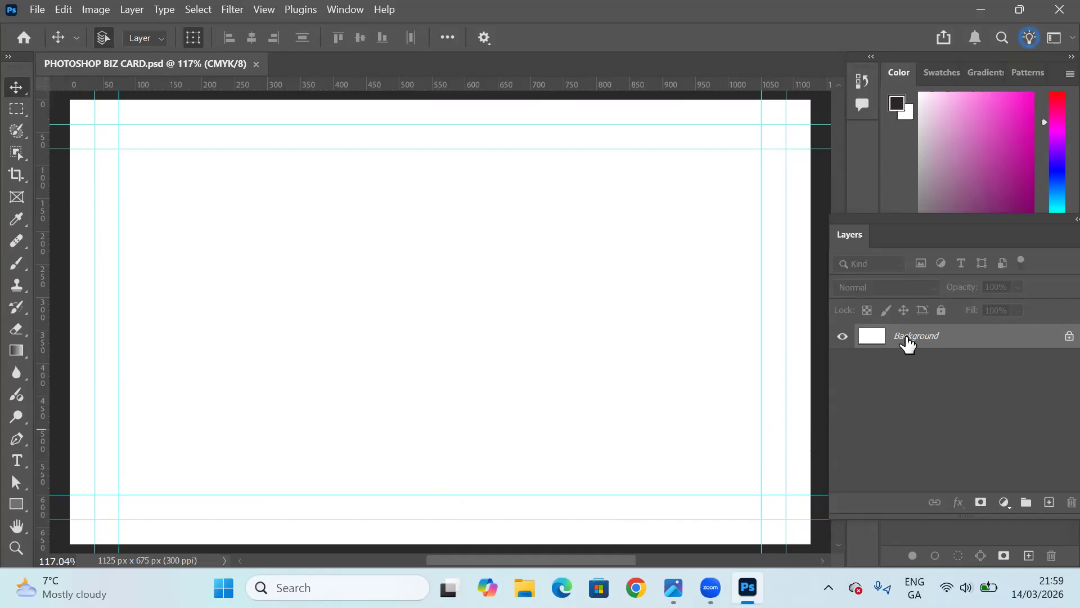
Move the Layers panel fully into view and unlock the Background layer.
left_click_drag(936, 236, 894, 238)
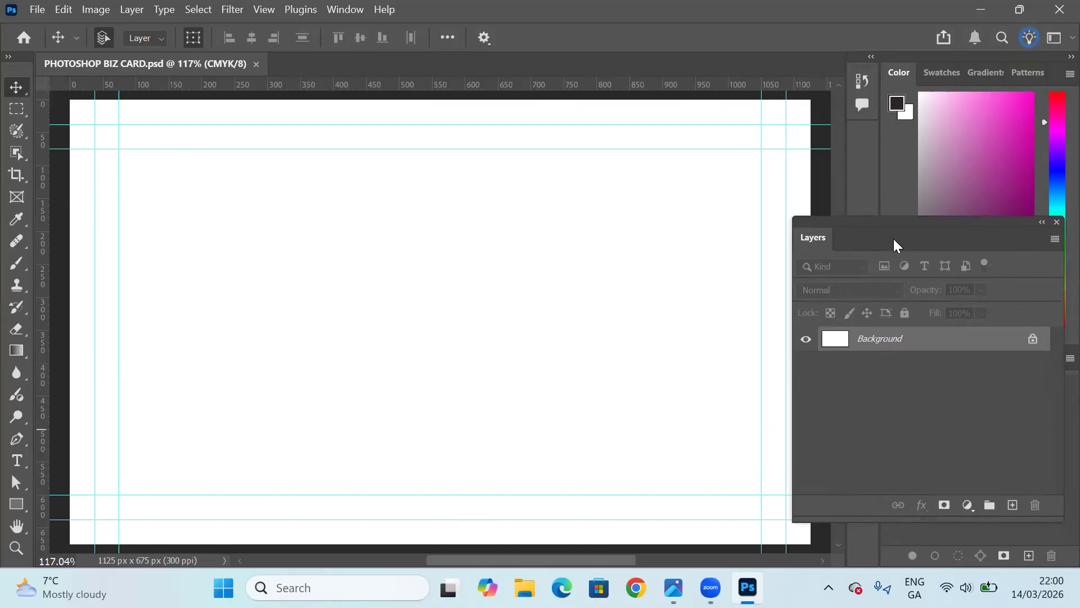
left_click(1032, 341)
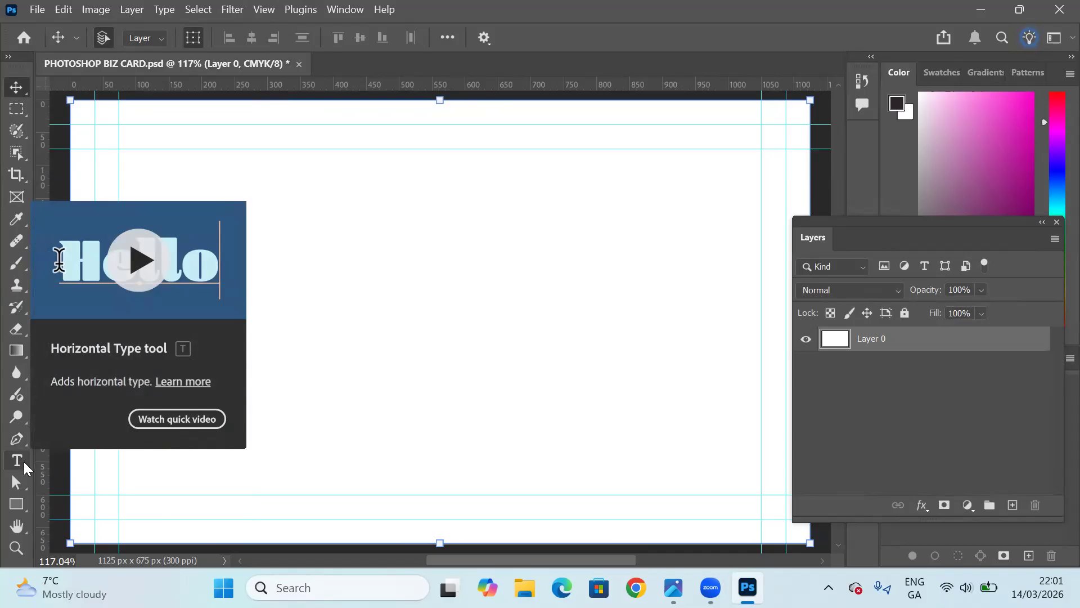
Set the Horizontal Type tool to Times New Roman, Bold, 12 pt, with left-aligned text.
left_click(24, 465)
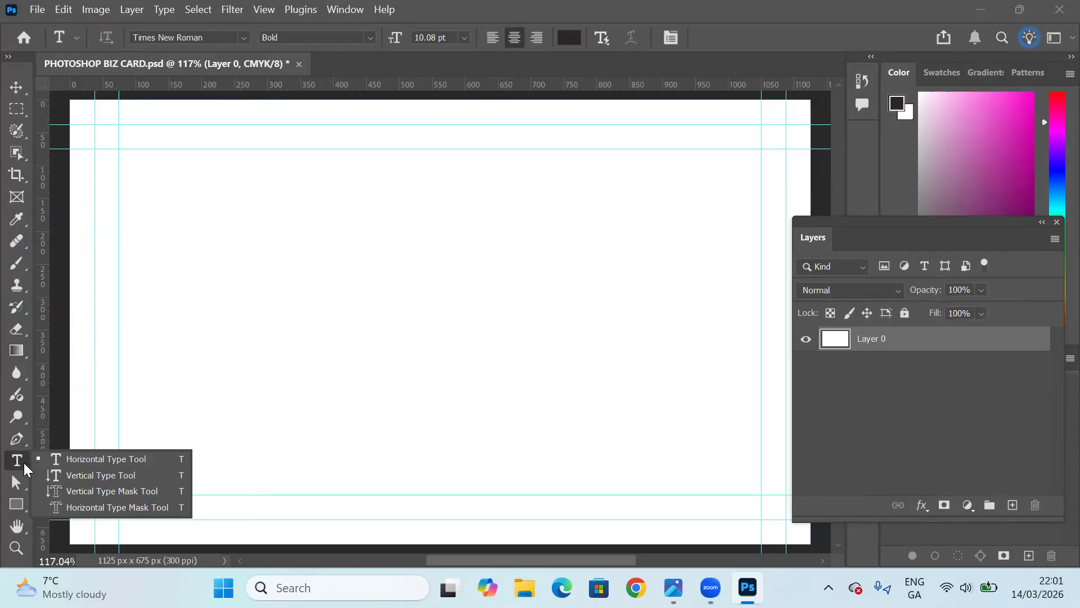
left_click(86, 463)
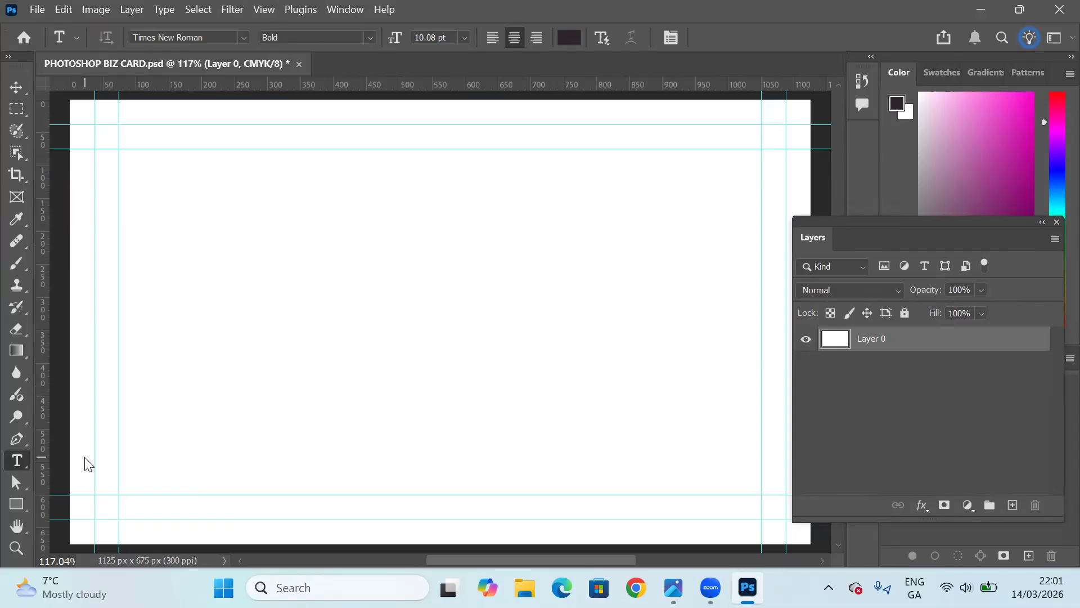
left_click(244, 38)
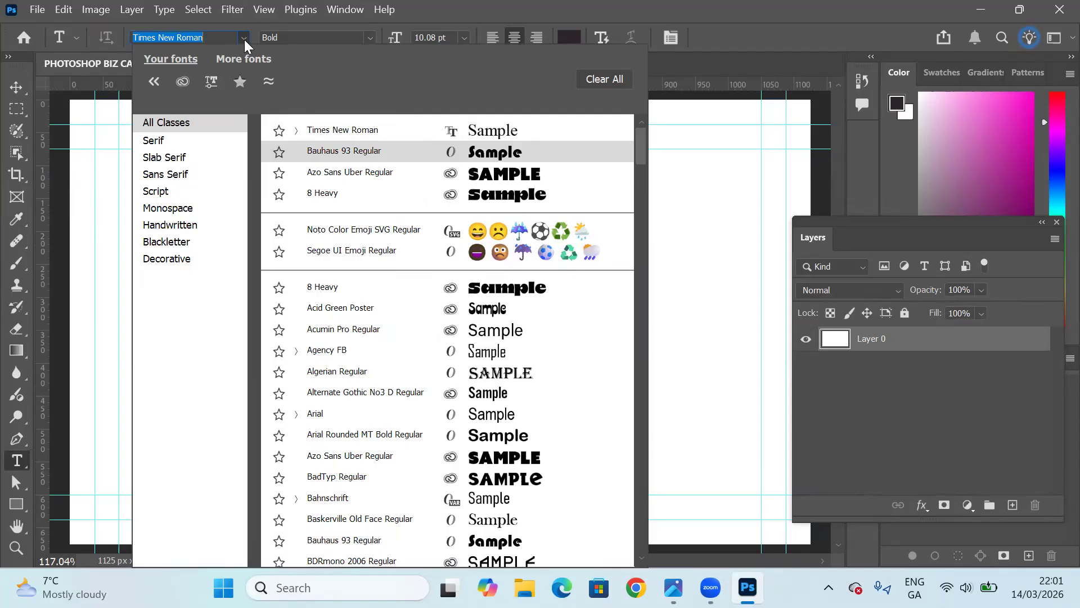
left_click(345, 132)
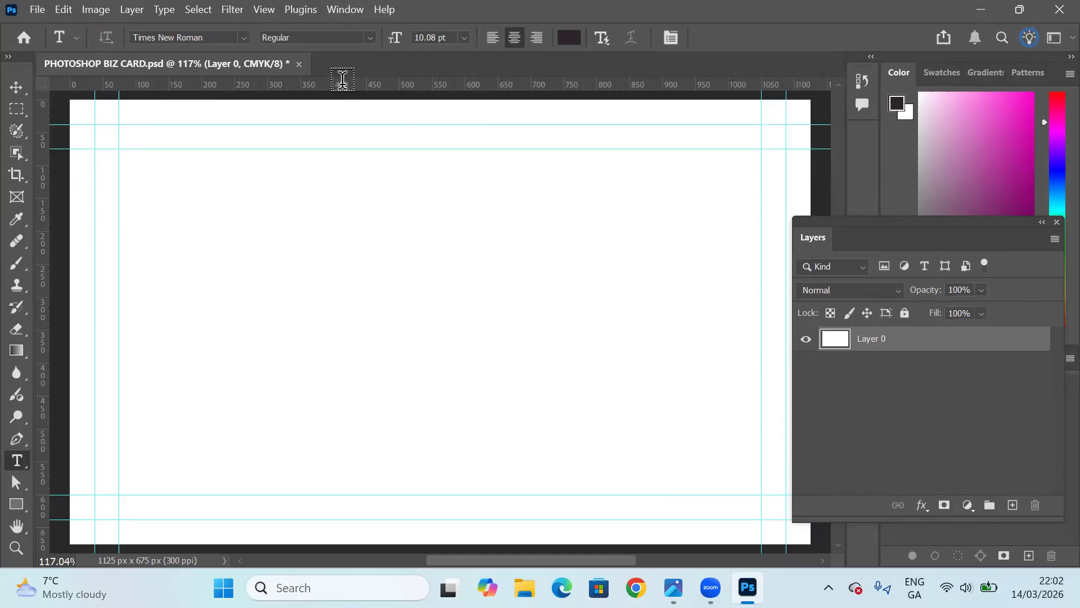
left_click(315, 38)
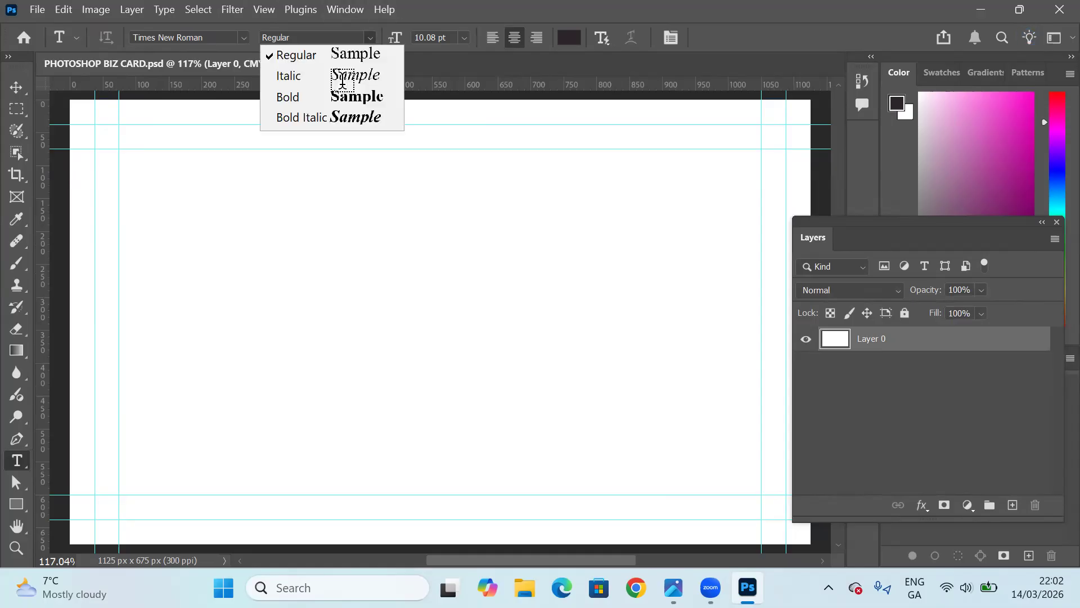
left_click(313, 107)
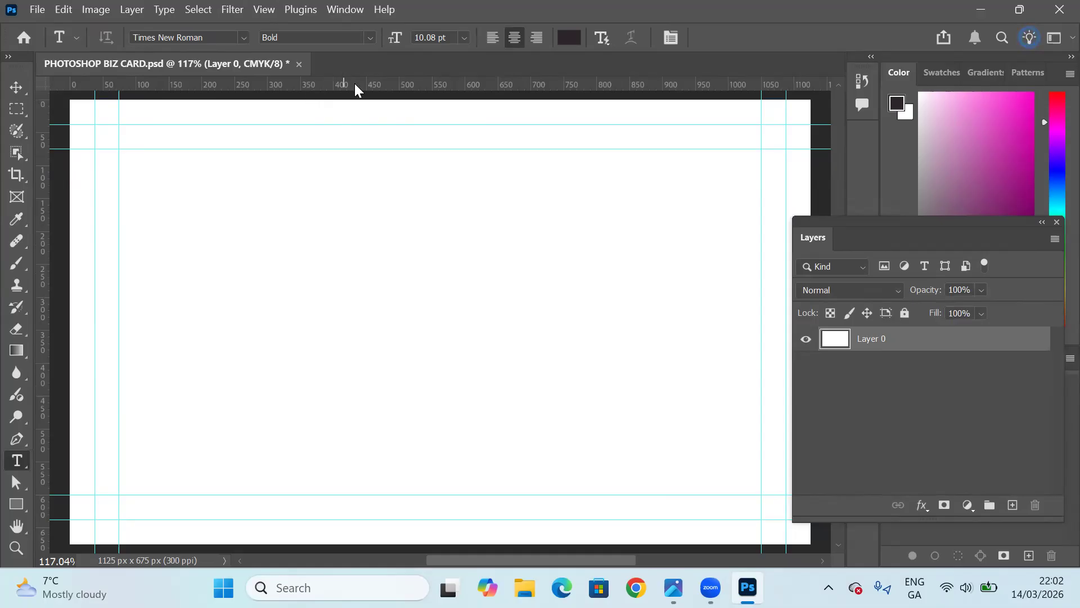
left_click(464, 38)
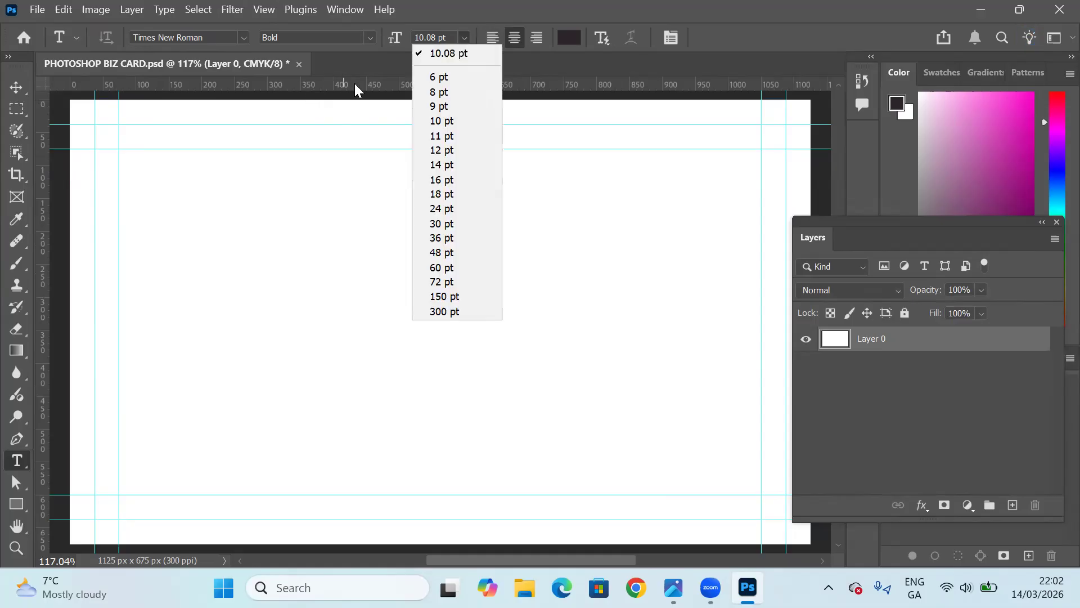
left_click(439, 151)
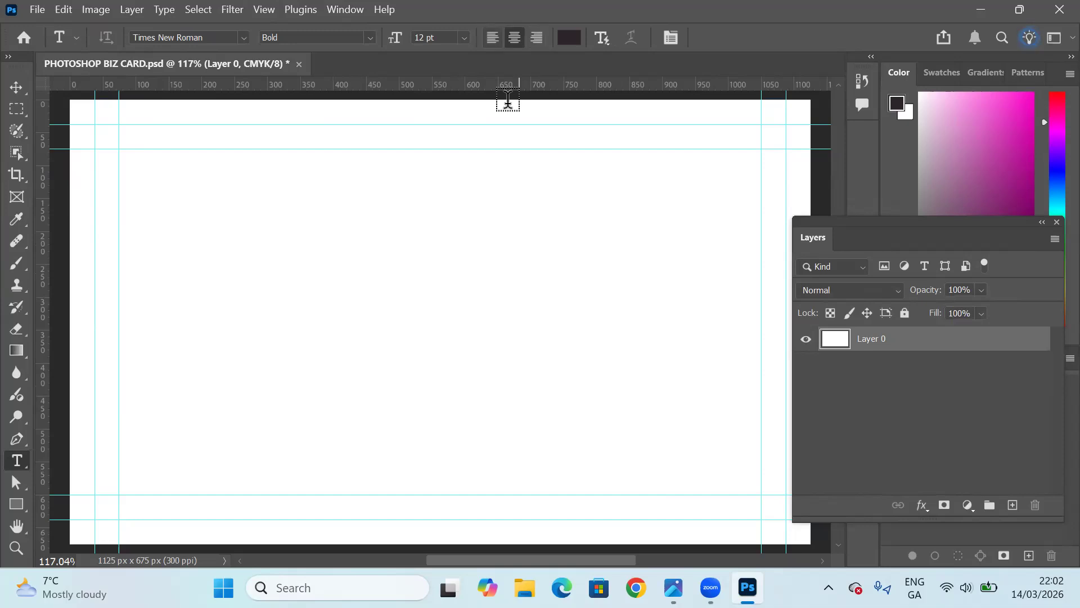
key("ctrl+shift+l")
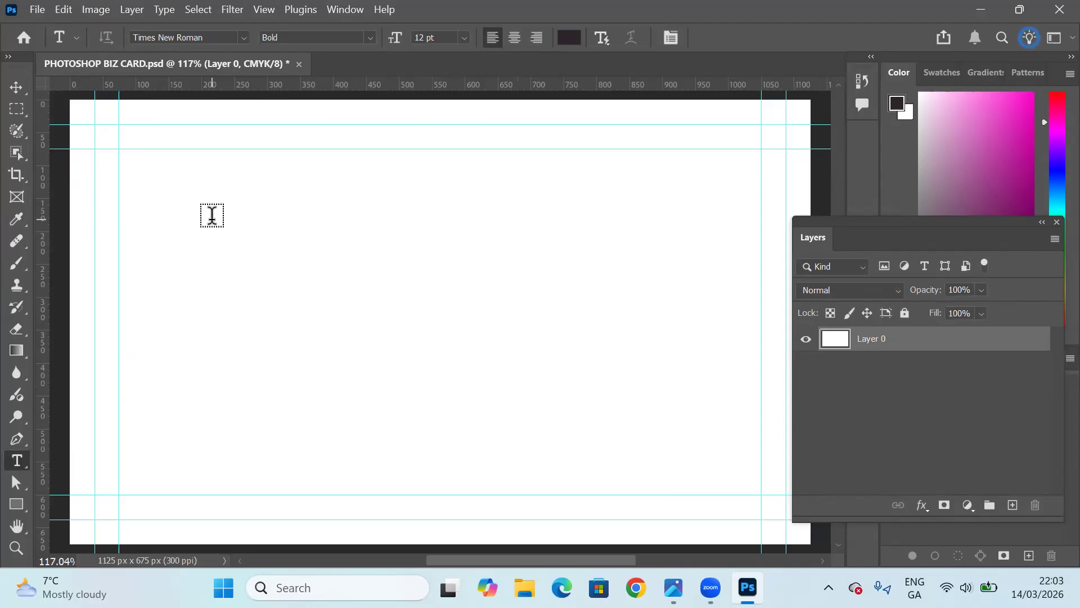
Add the company name "Susy Cakes" as a text line near the card's upper-left safe margin.
left_click(159, 167)
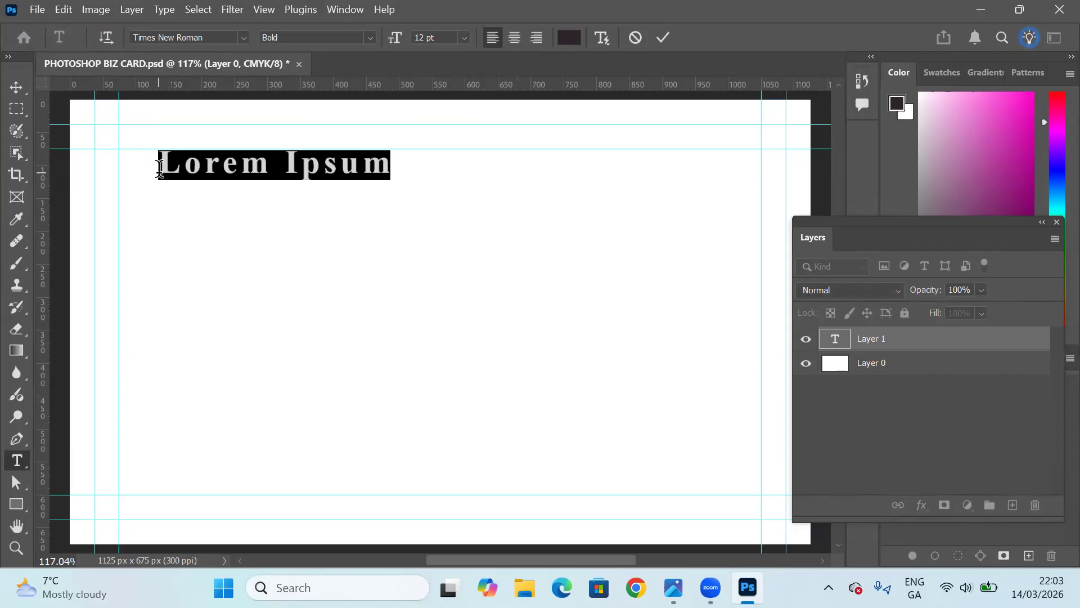
type("S")
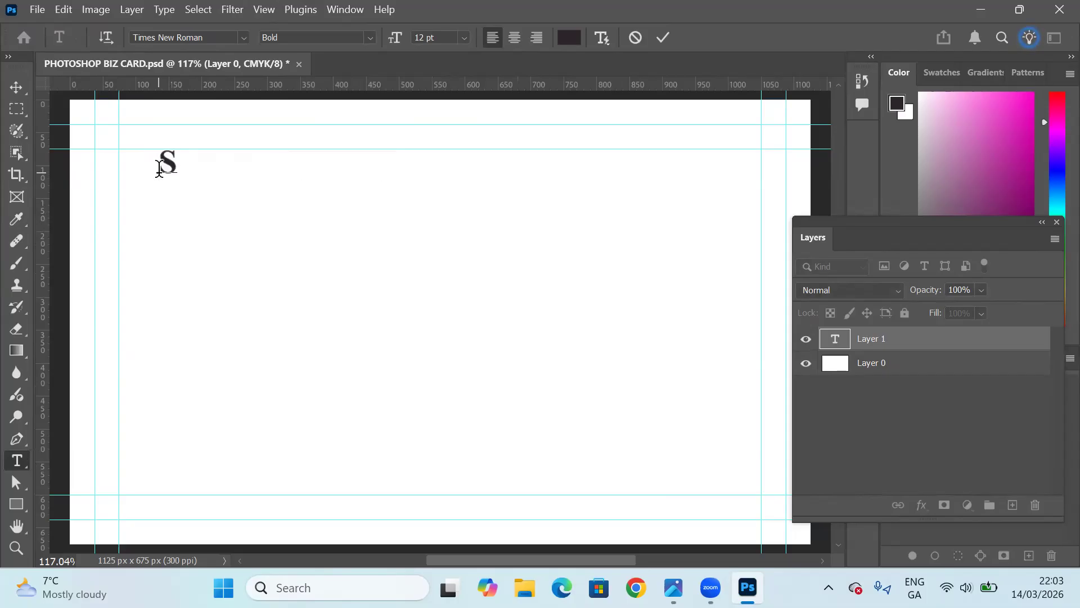
type("usy")
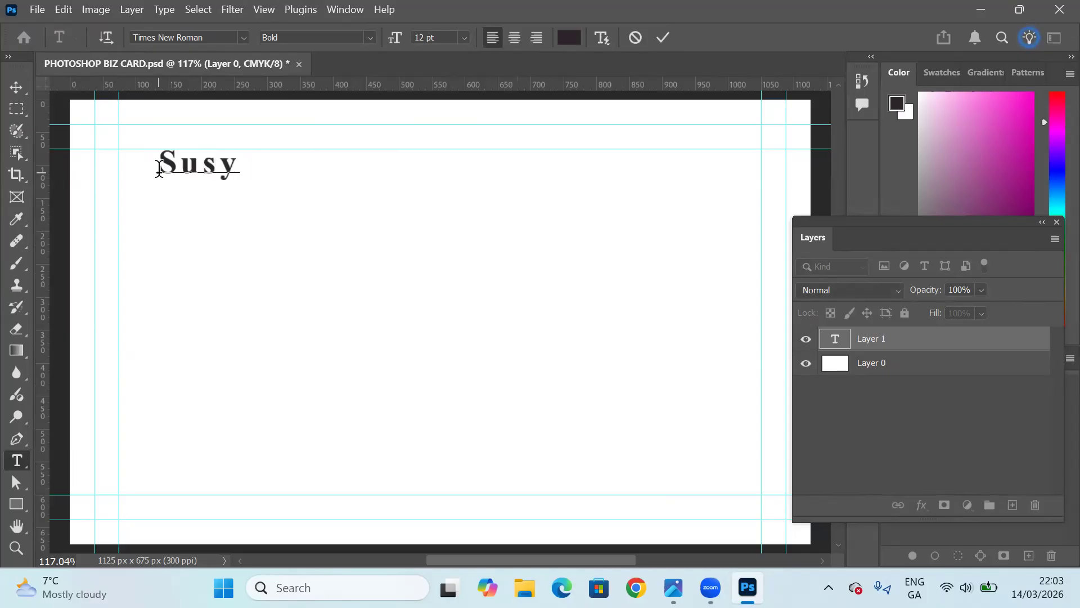
type(" Cakes")
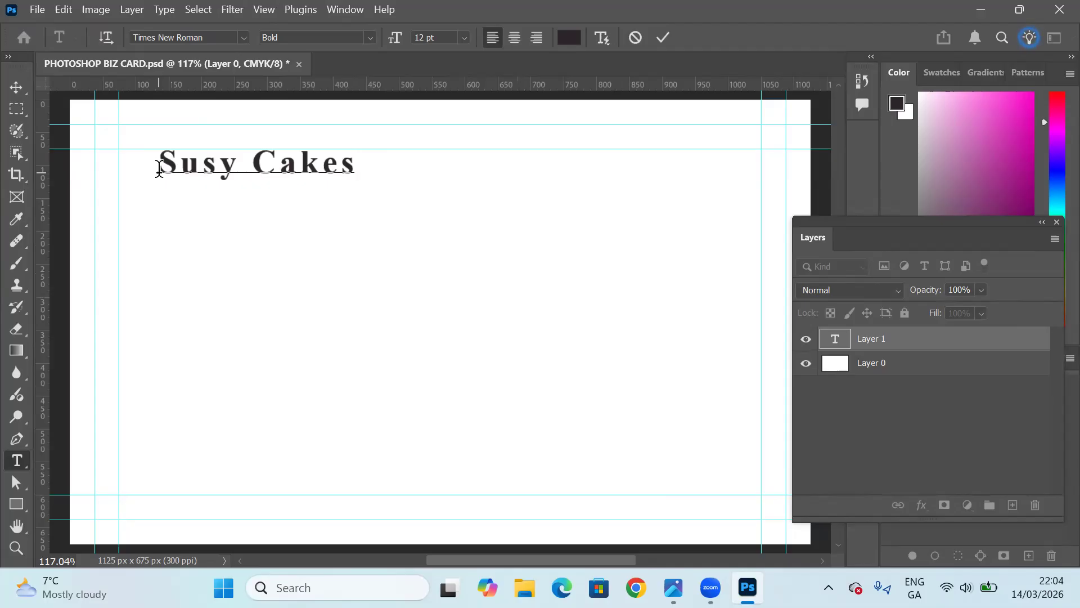
Move the "Susy Cakes" text into the corner where the inner left and inner upper guides meet, and deselect it.
left_click(17, 89)
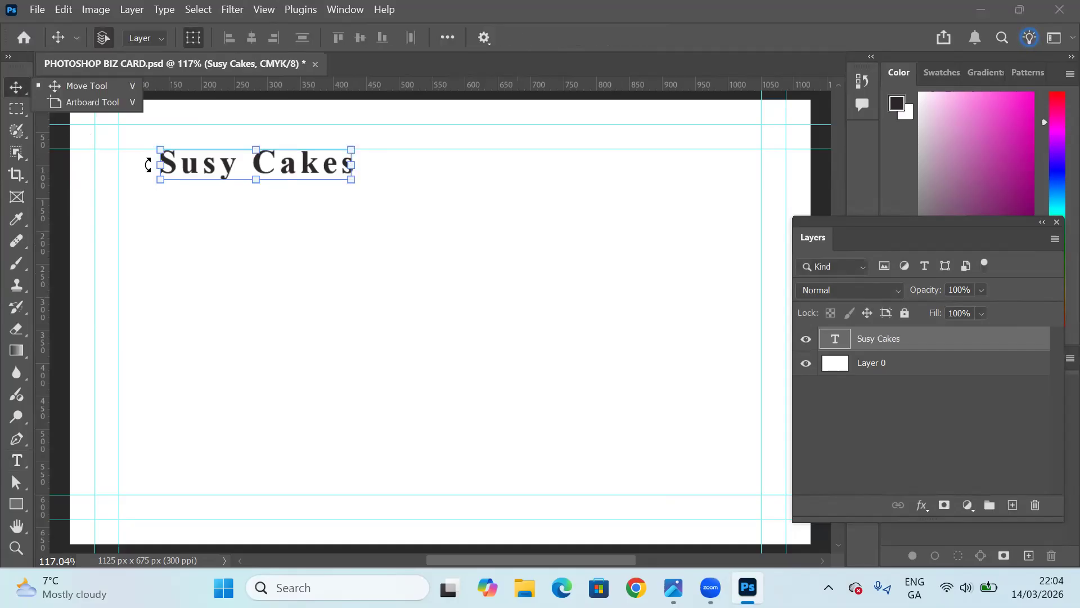
left_click_drag(181, 170, 143, 169)
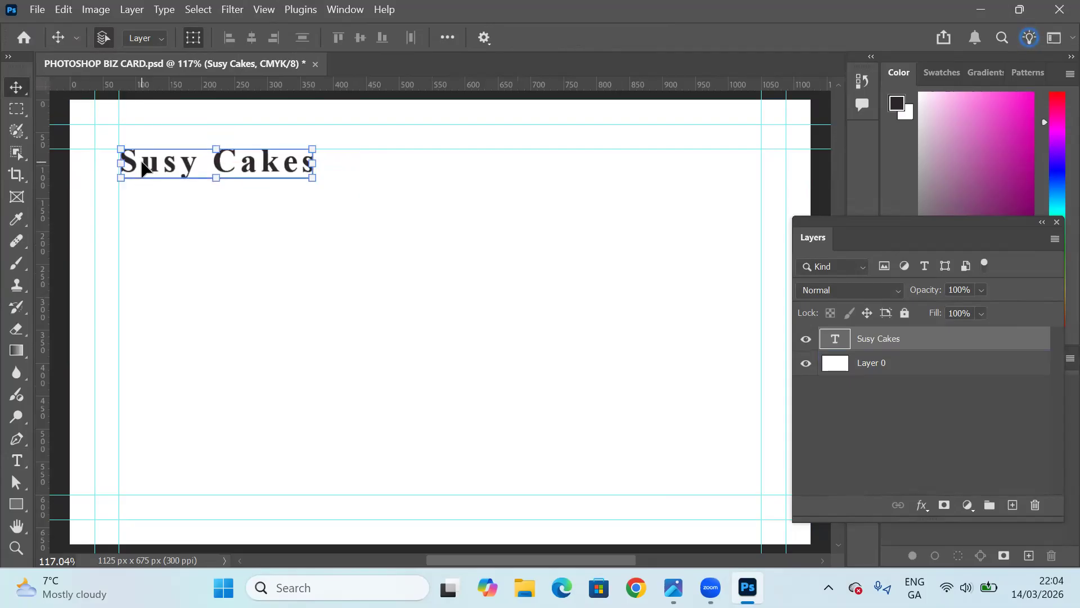
left_click(326, 232)
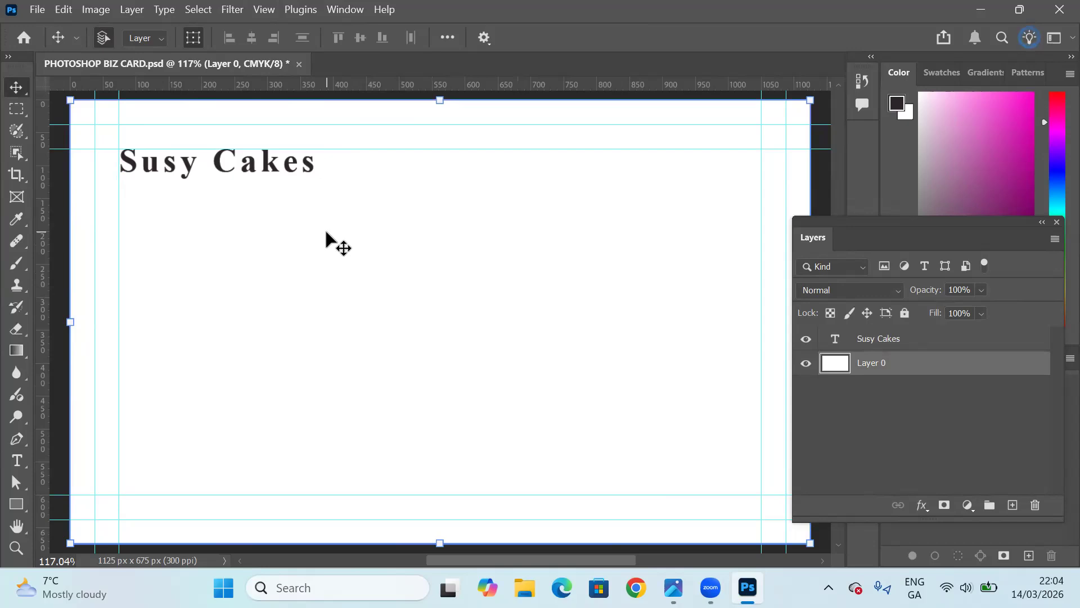
Add a 10 pt horizontal text with the contact's full name below and to the right of the company name.
left_click(17, 460)
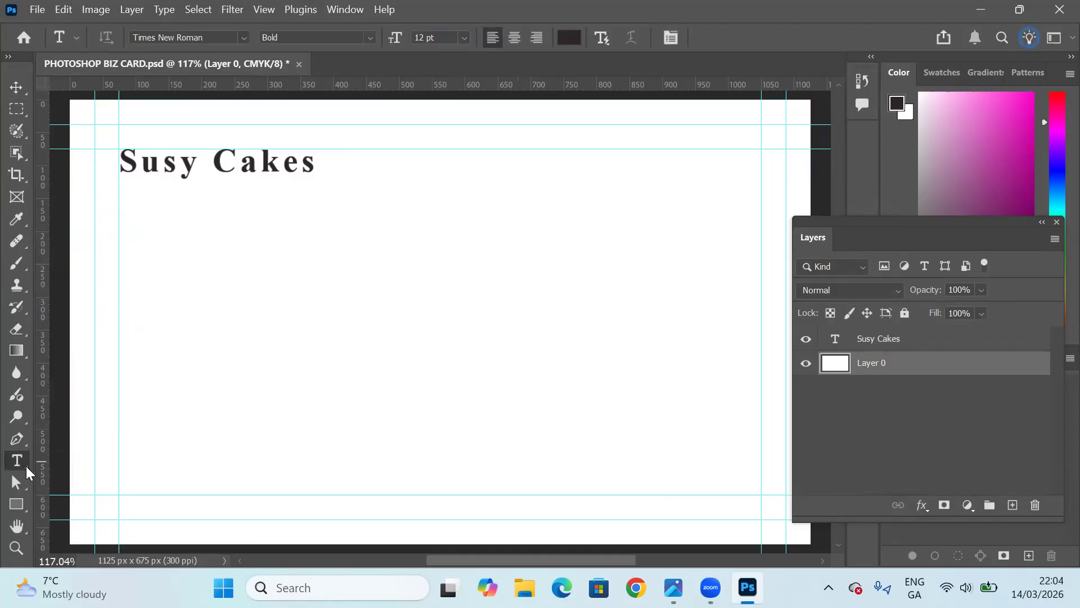
right_click(27, 468)
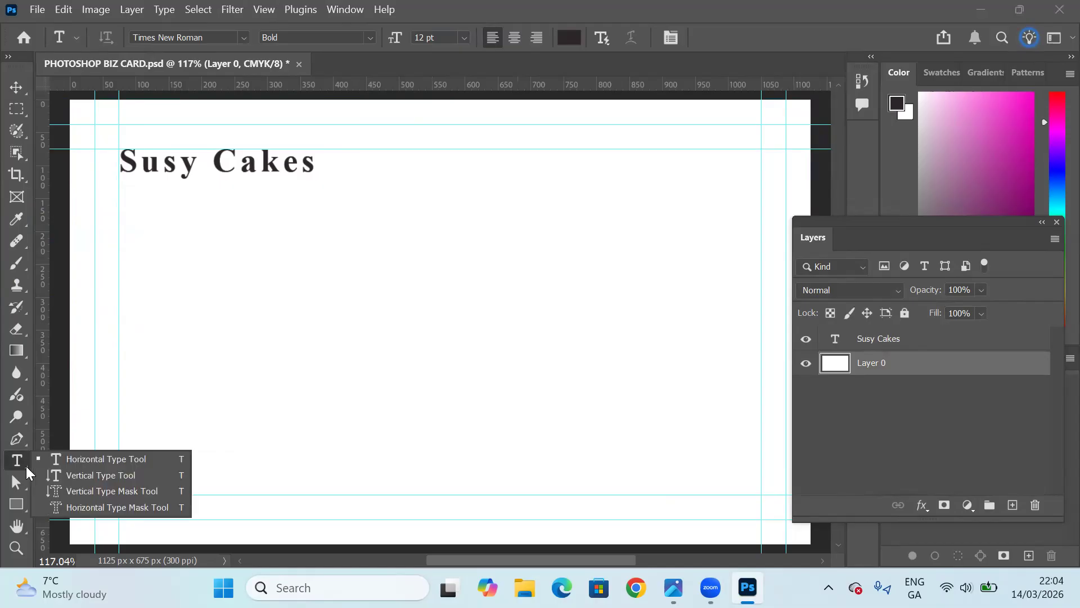
left_click(80, 458)
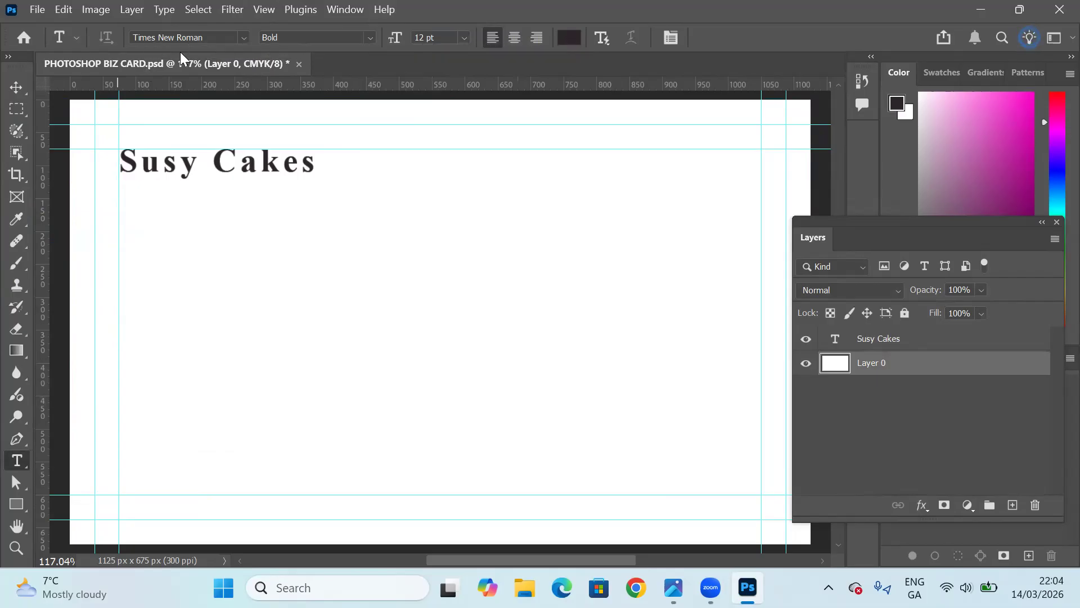
left_click(464, 38)
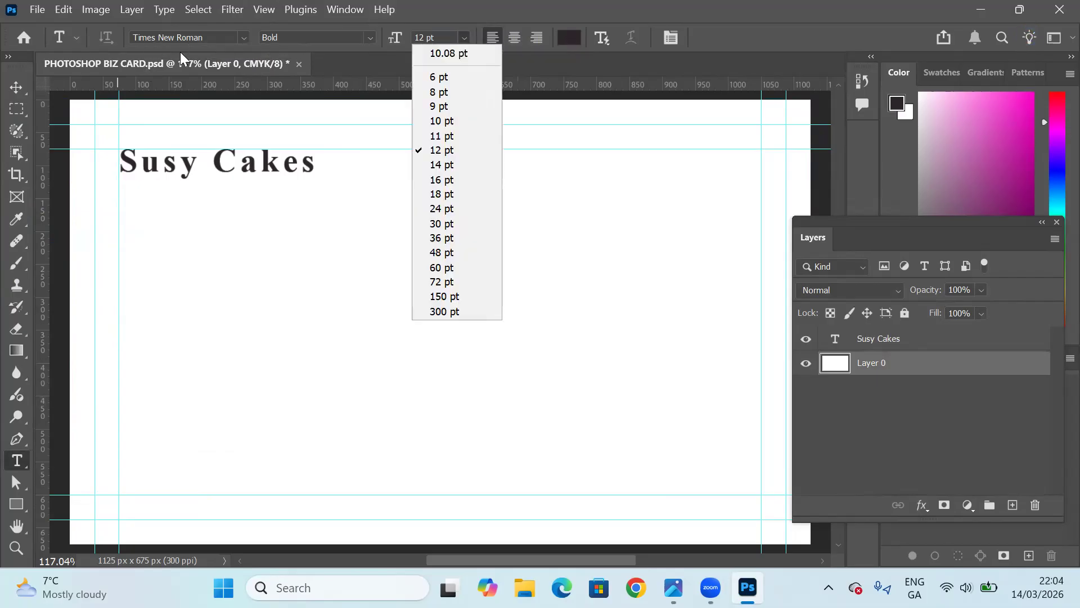
left_click(441, 121)
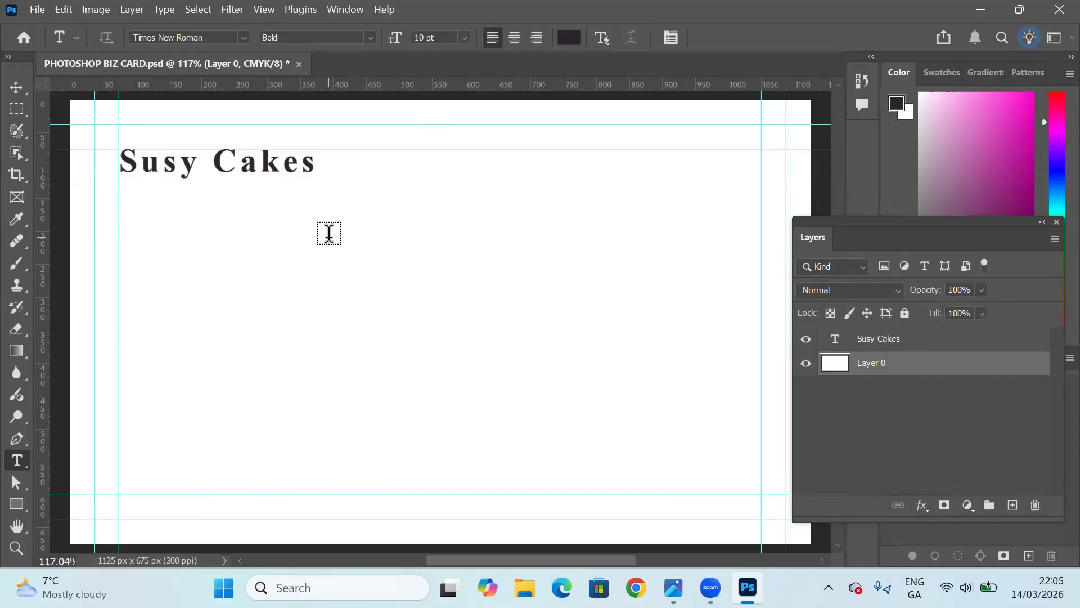
left_click(329, 236)
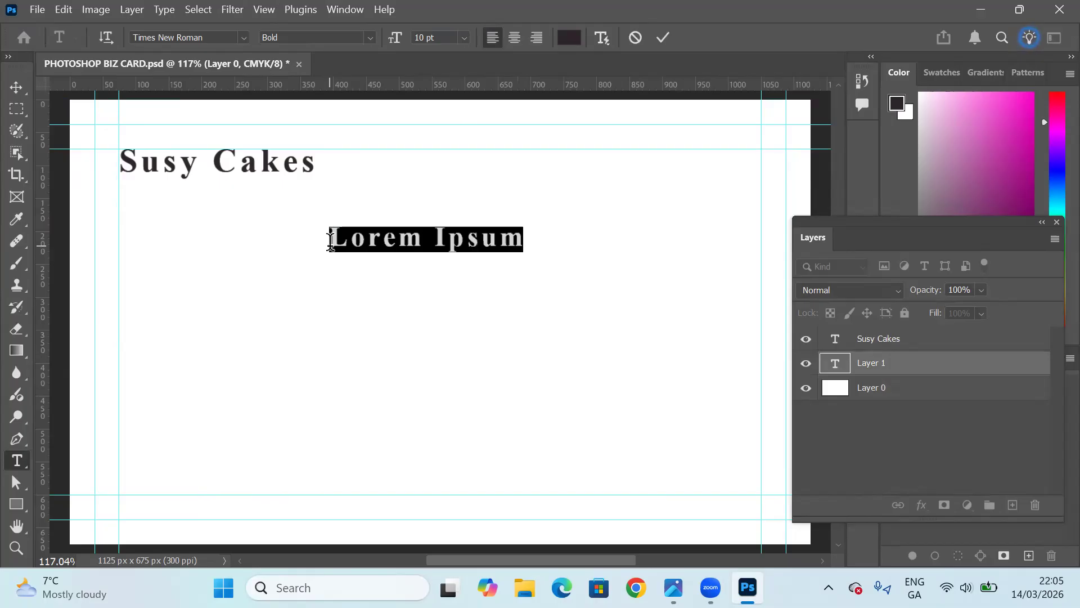
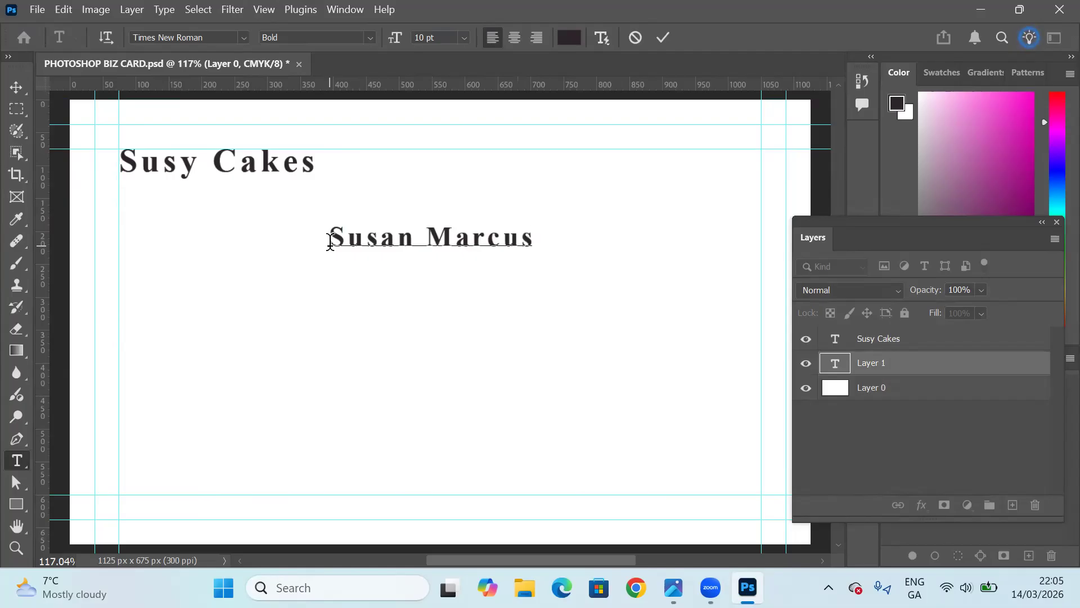
Add the job title "Chief Baker" on a new line beneath the contact's name.
key("Return")
type("Chief Baker")
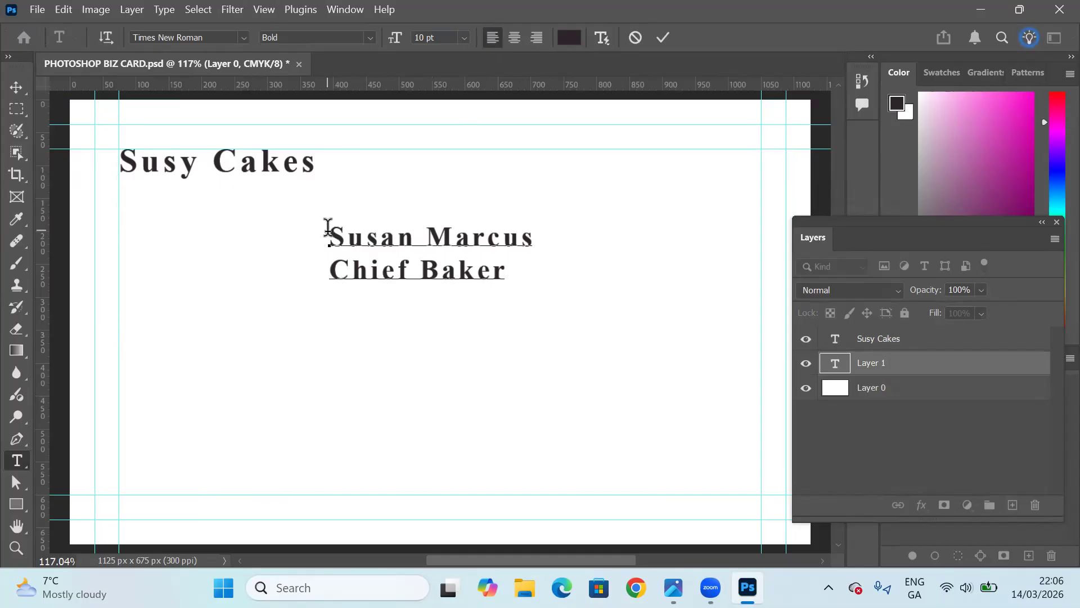
Center-align the contact's name and job title lines and commit the text.
left_click_drag(330, 231, 519, 277)
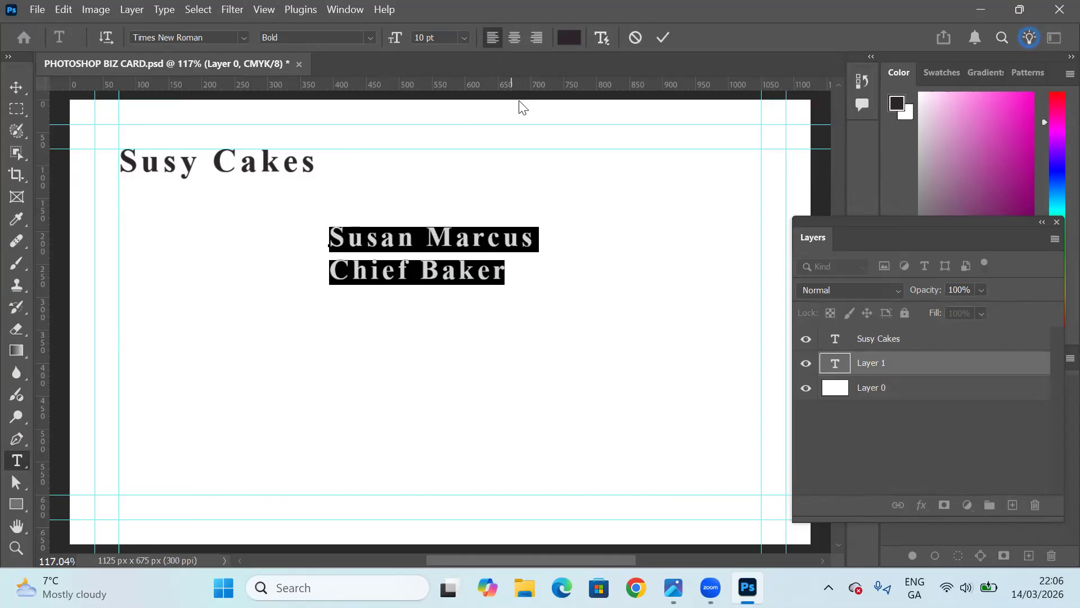
key("ctrl+shift+c")
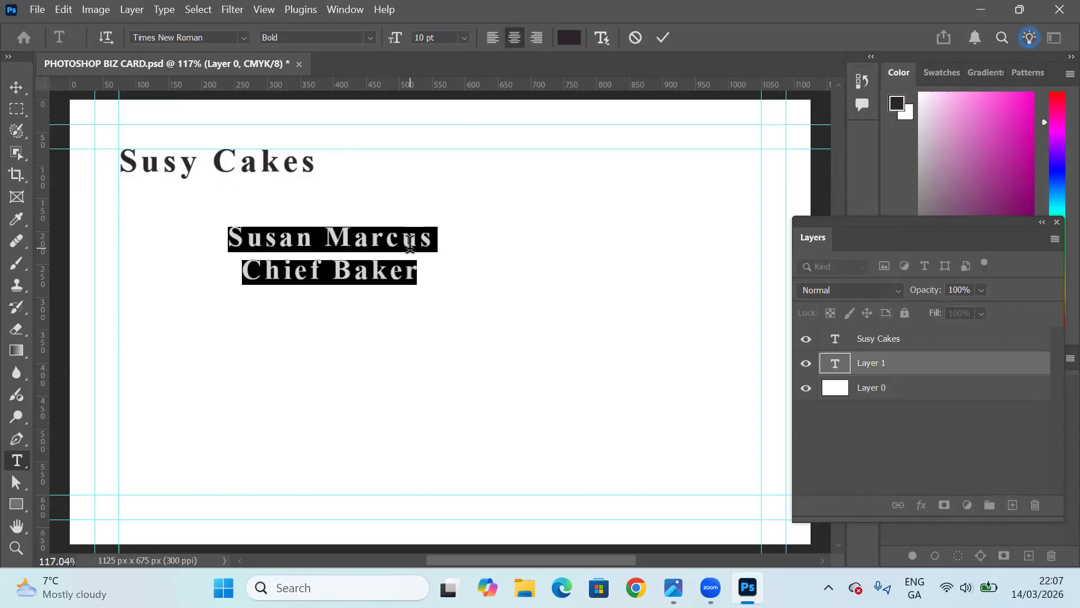
left_click(498, 303)
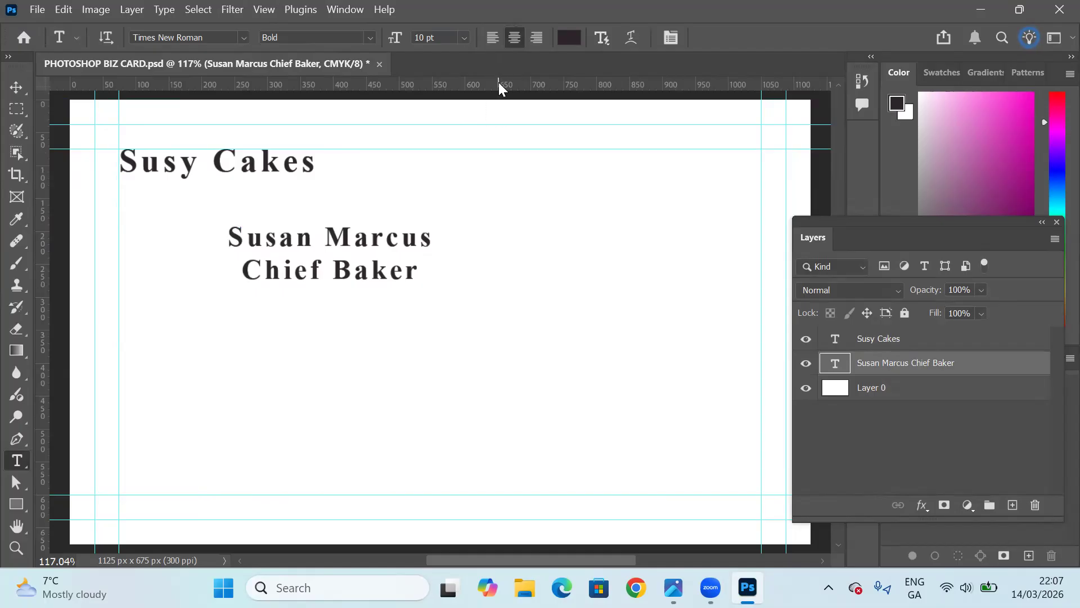
Set the "Chief Baker" line to 9 pt and the contact's name line above it to 10 pt.
left_click(464, 37)
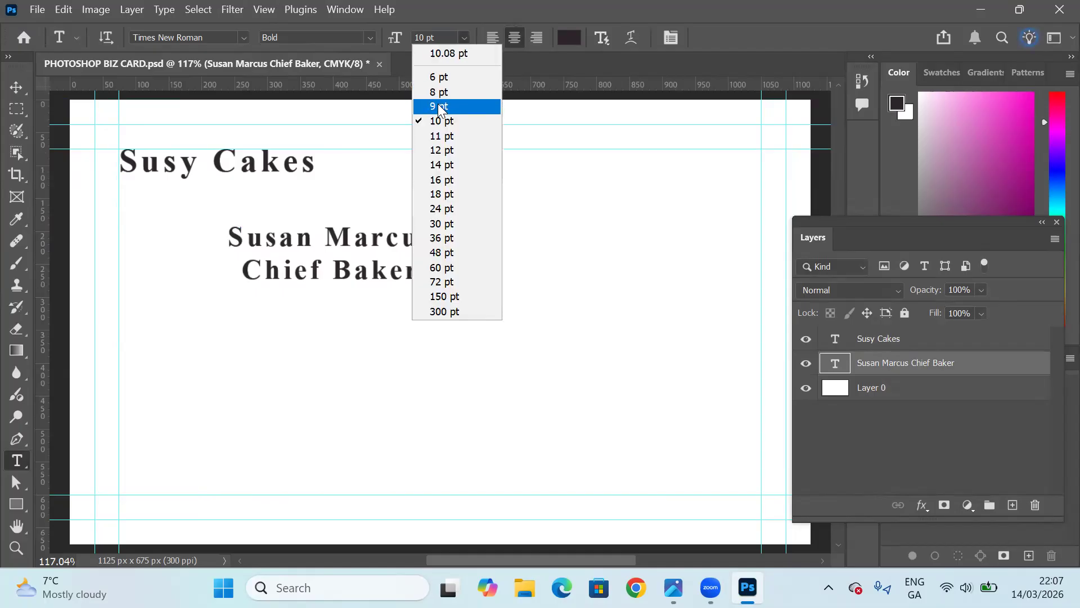
left_click(439, 107)
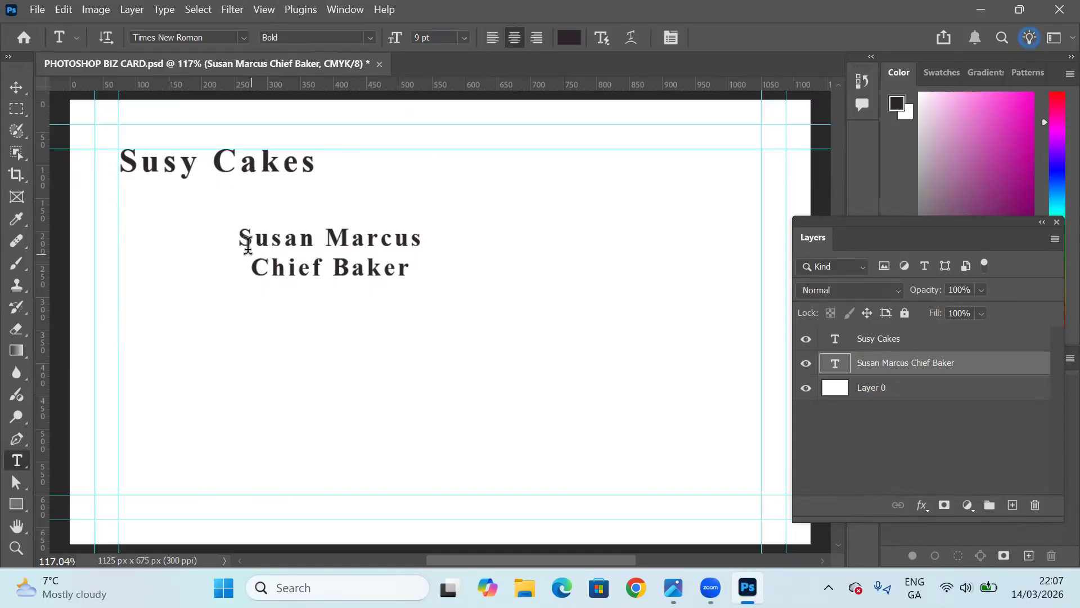
left_click_drag(239, 235, 436, 240)
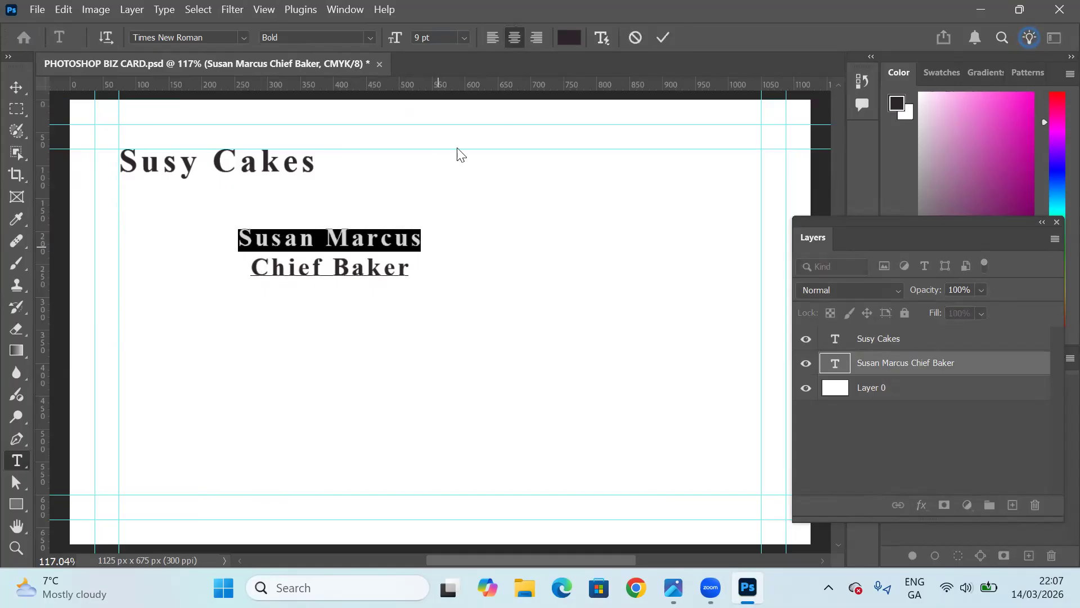
left_click(464, 37)
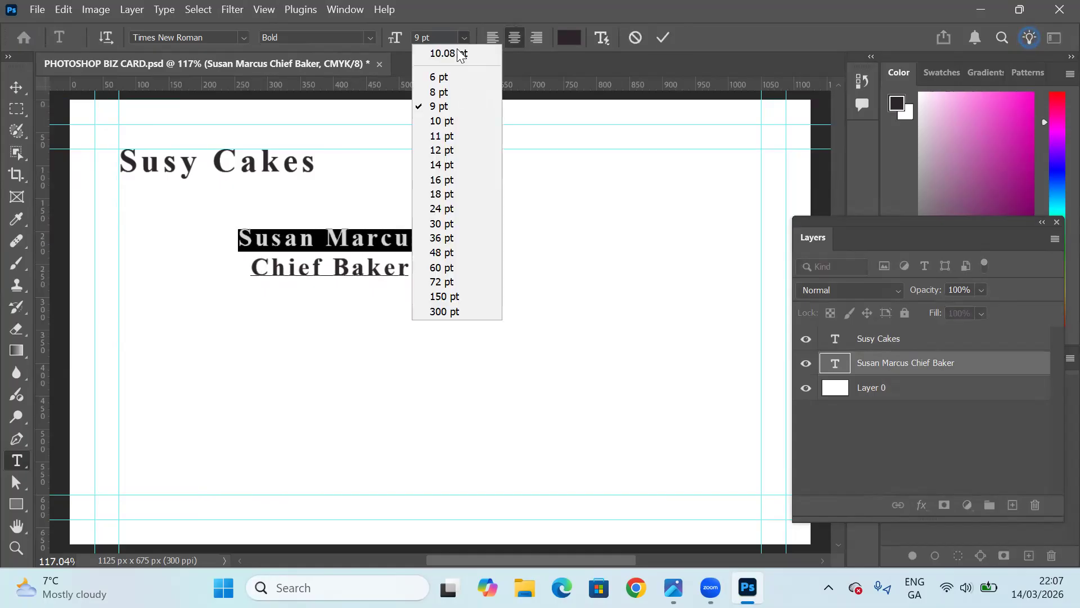
left_click(447, 121)
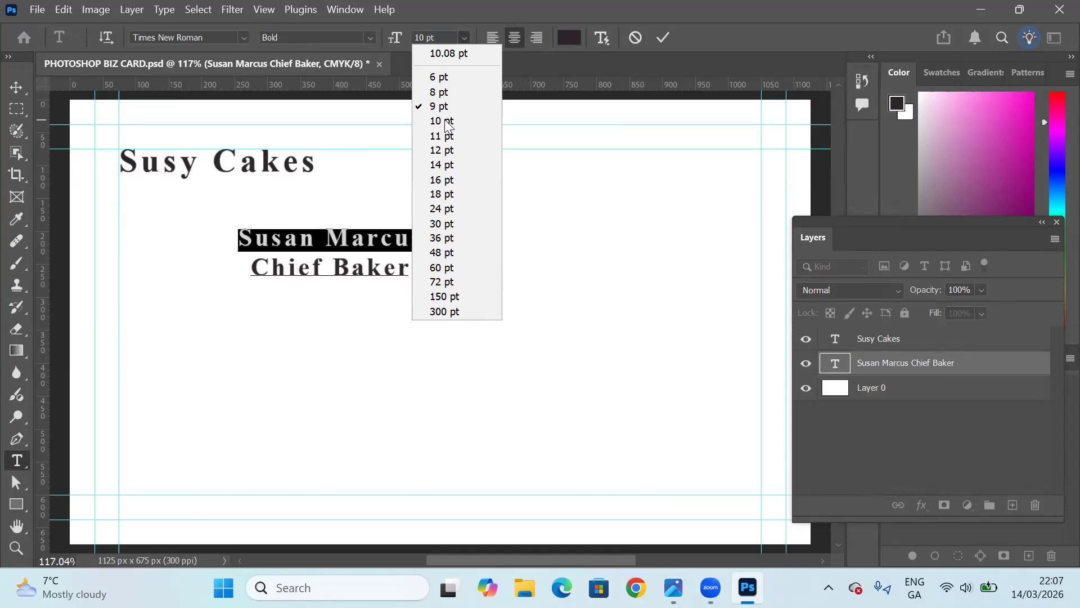
left_click(278, 268)
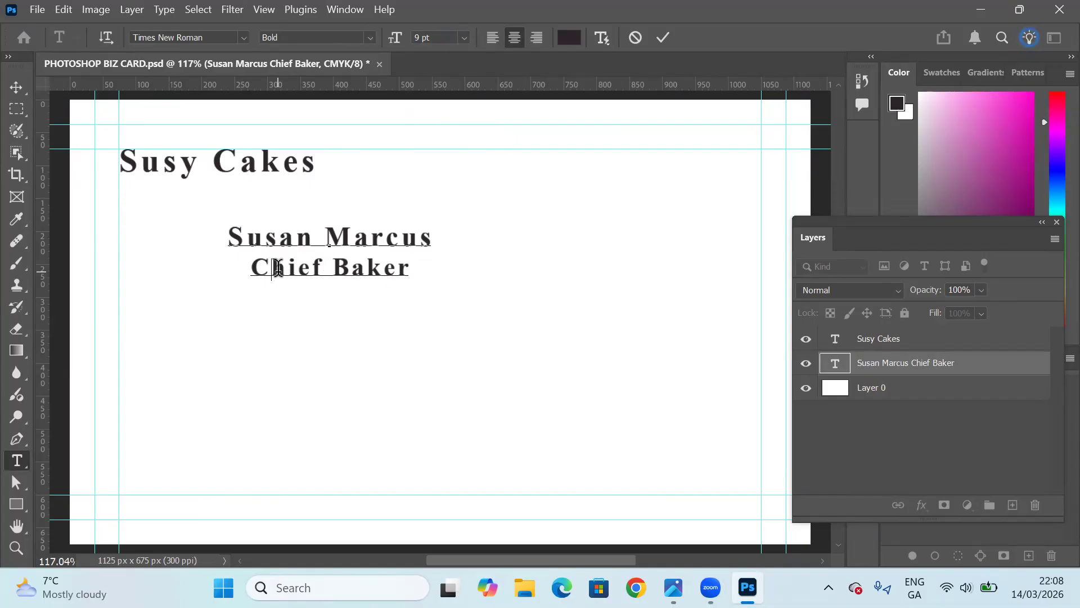
Move the name and job title text block to about the card's horizontal centre, below the company name, and deselect it.
left_click(16, 88)
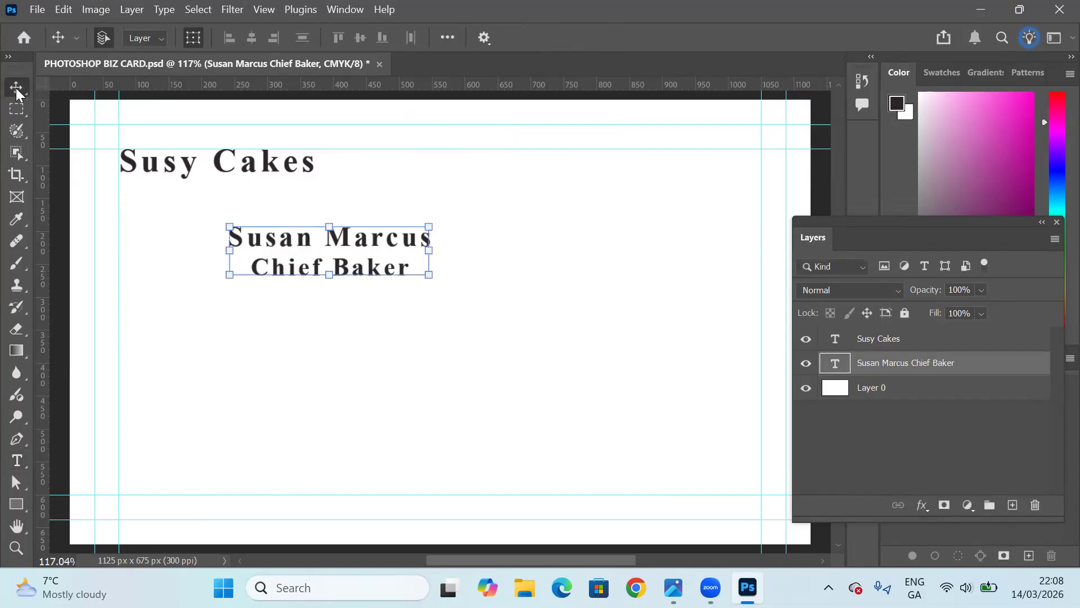
left_click(291, 218)
left_click(303, 234)
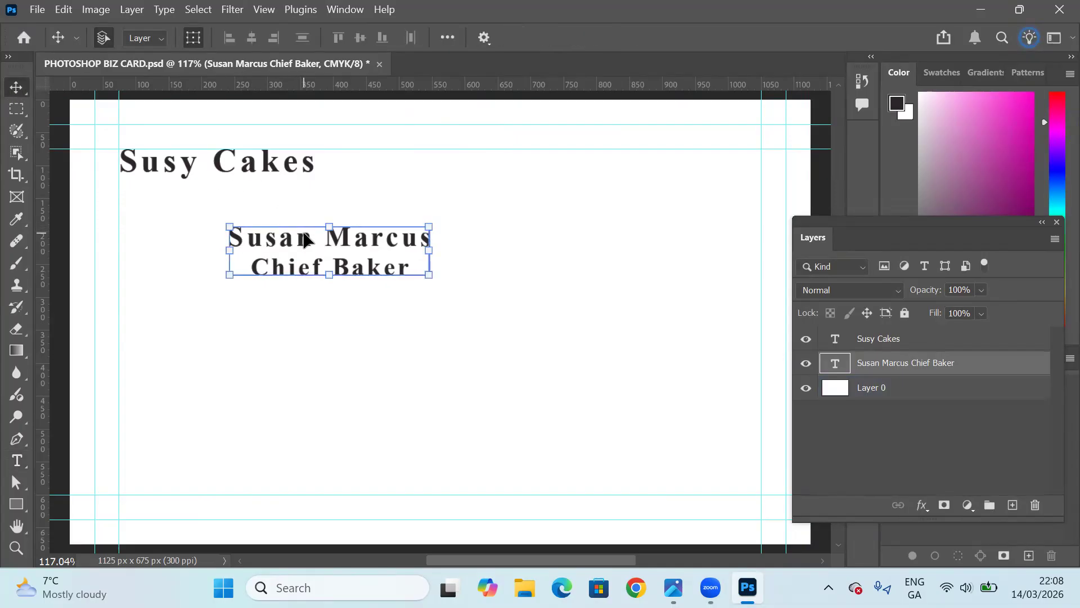
left_click_drag(303, 234, 413, 249)
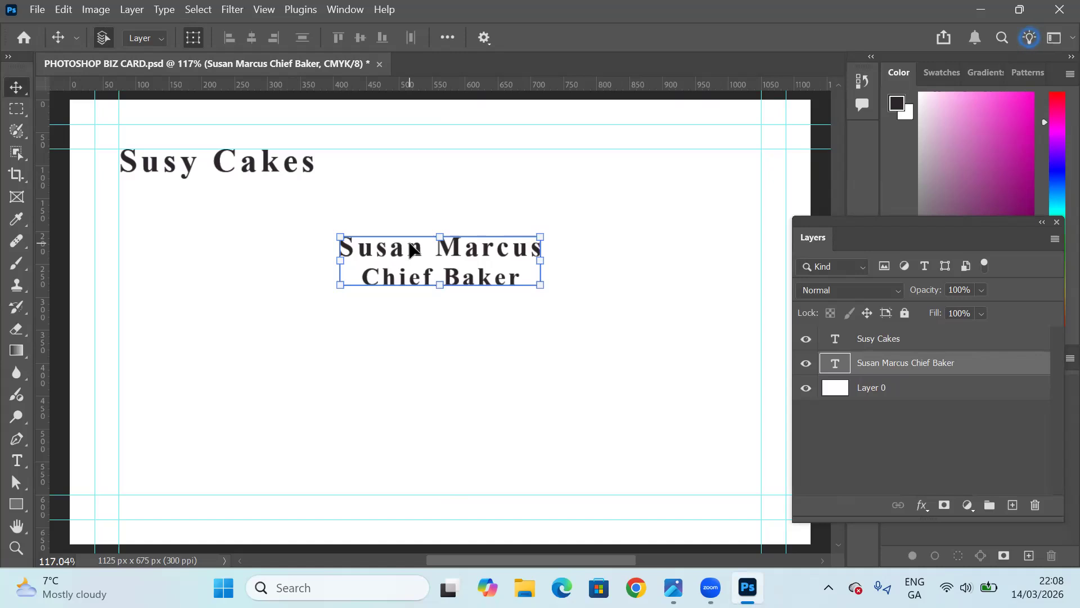
left_click_drag(413, 249, 426, 254)
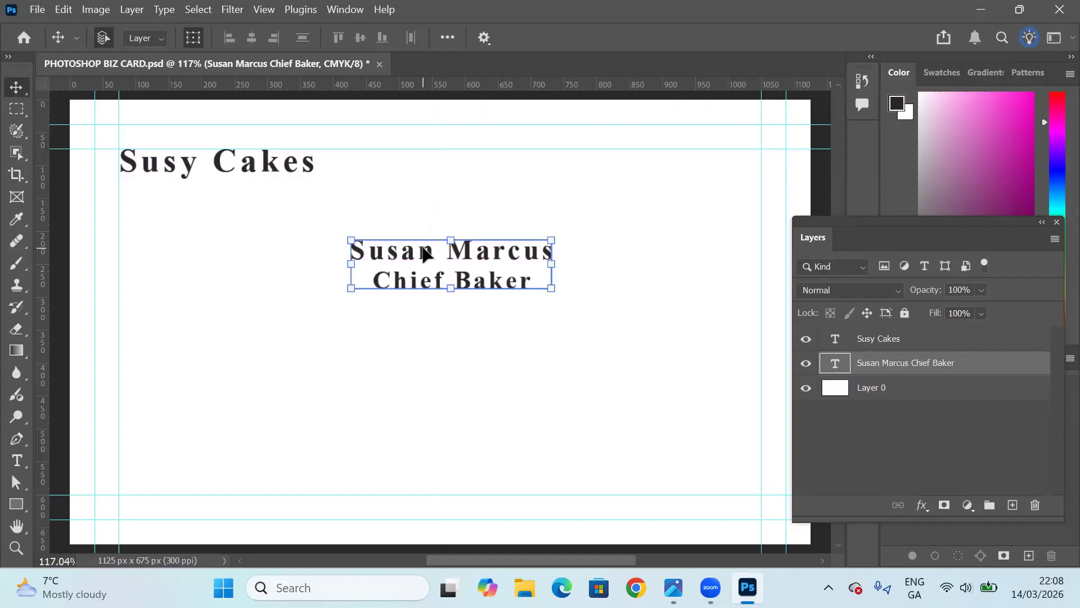
left_click(585, 301)
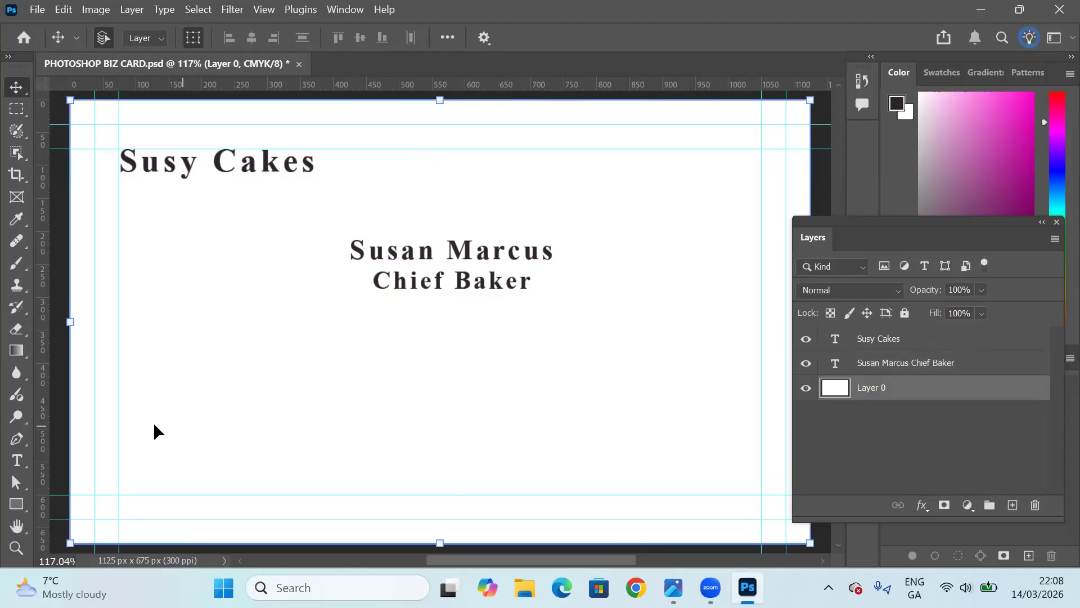
Add the contact's phone number as a 9 pt horizontal text near the card's upper edge, to the right of the company name.
left_click(17, 460)
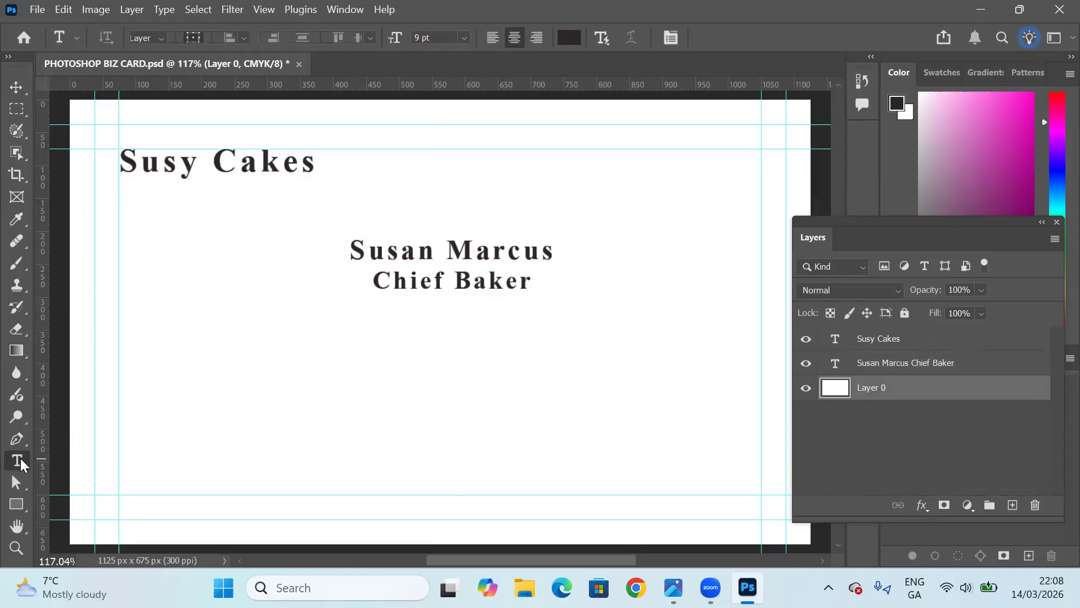
right_click(24, 462)
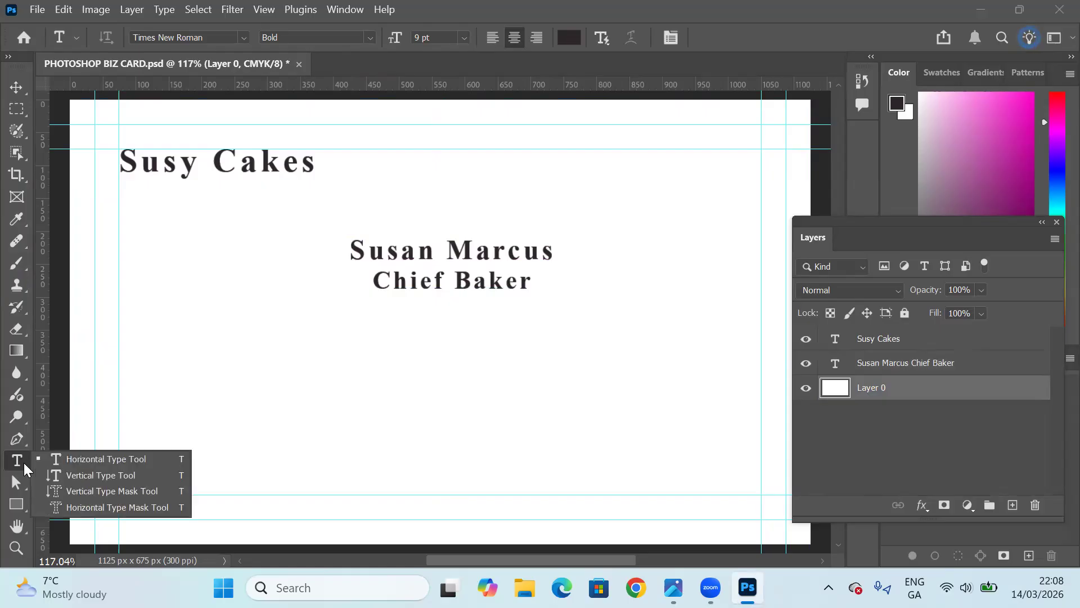
left_click(107, 465)
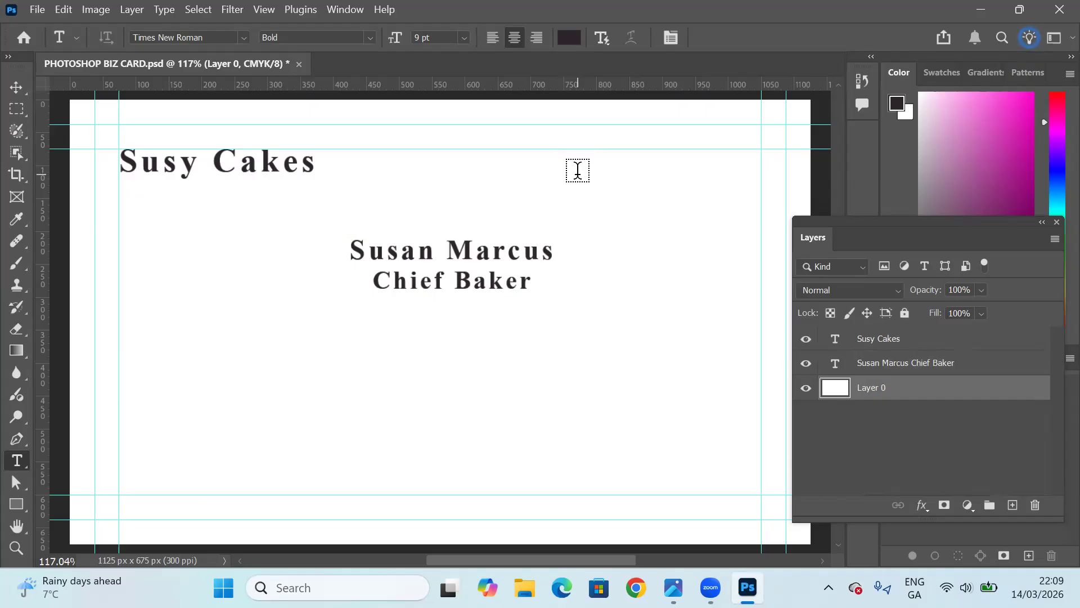
left_click(572, 168)
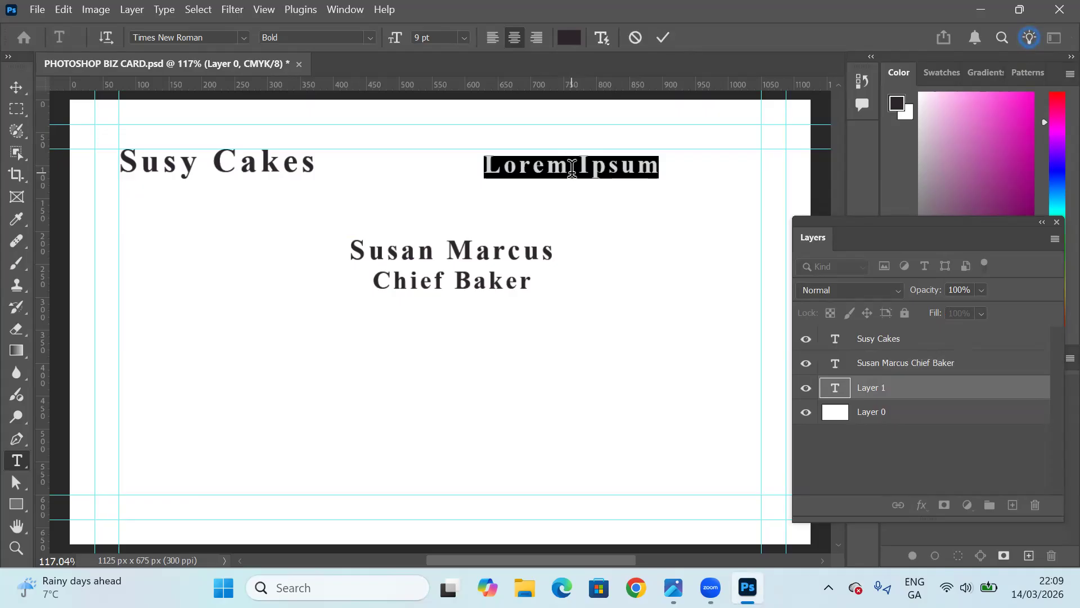
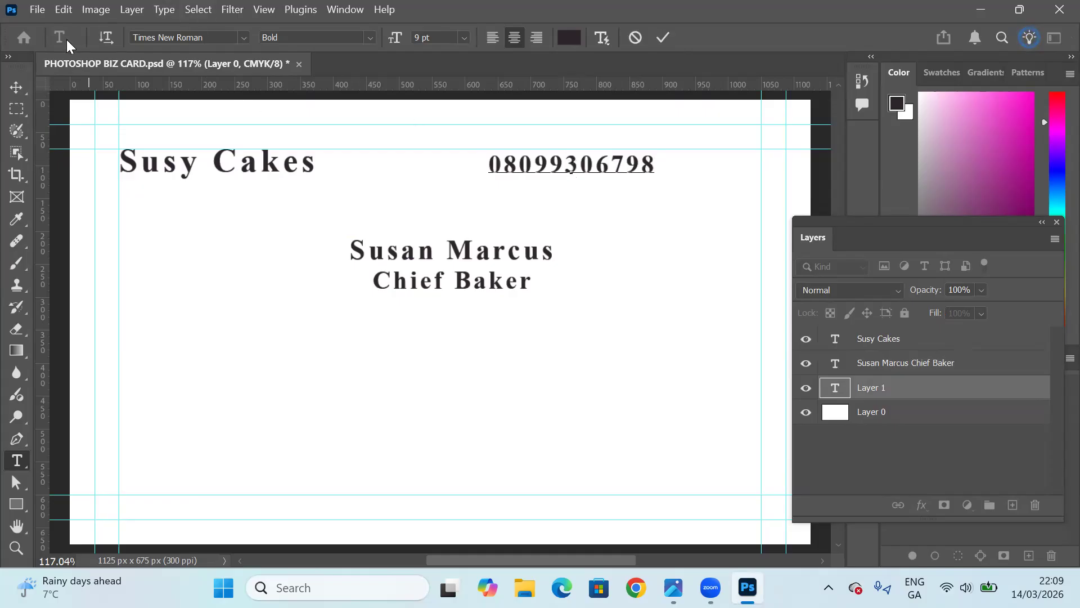
Move the phone number against the inner right guide, level with the company name, and deselect it.
left_click(16, 87)
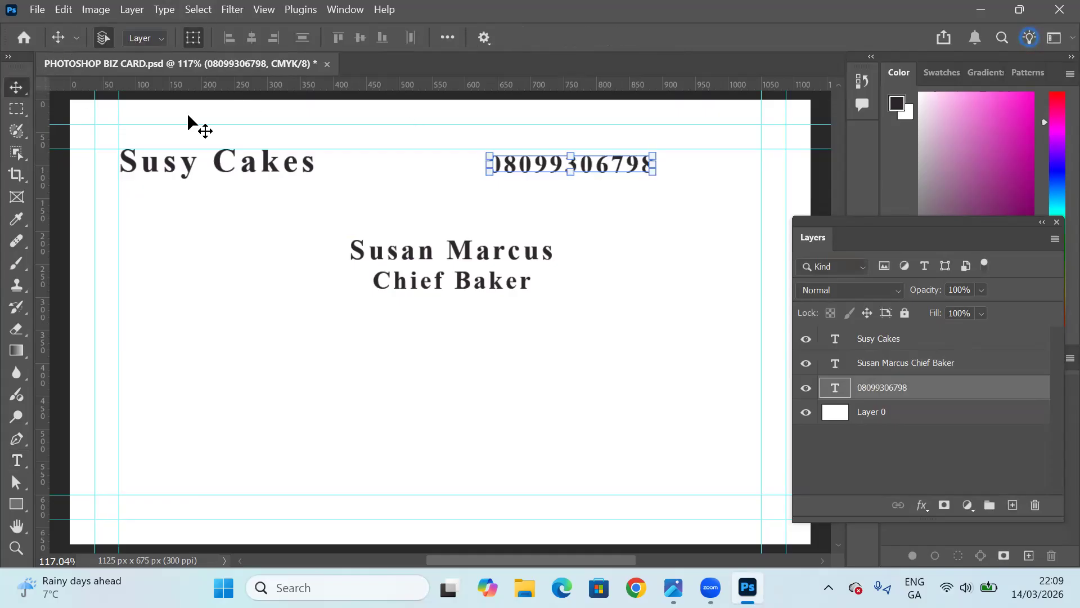
left_click_drag(577, 168, 682, 168)
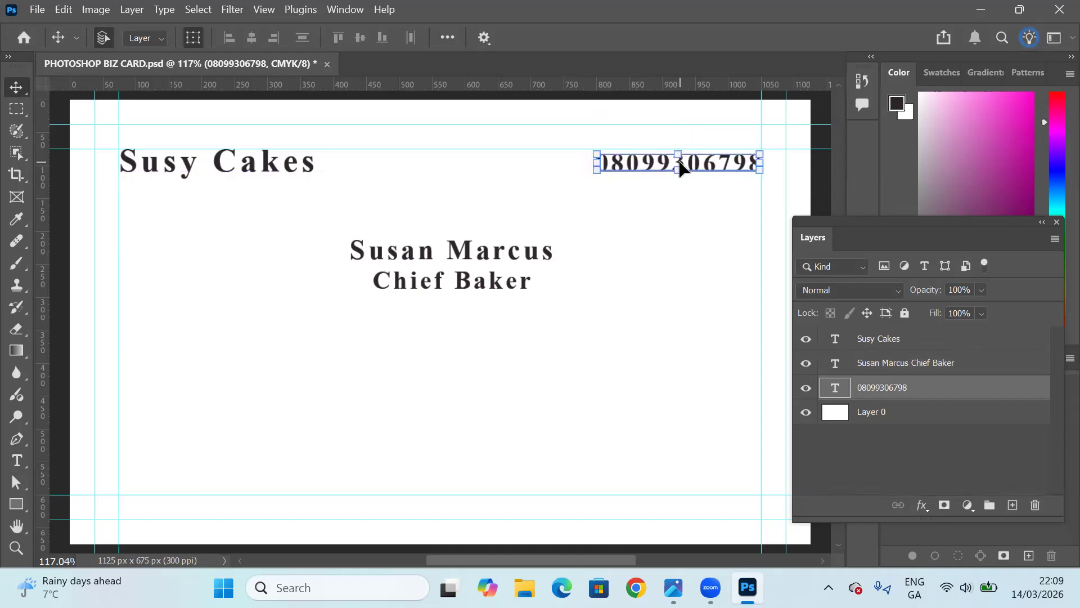
left_click(649, 241)
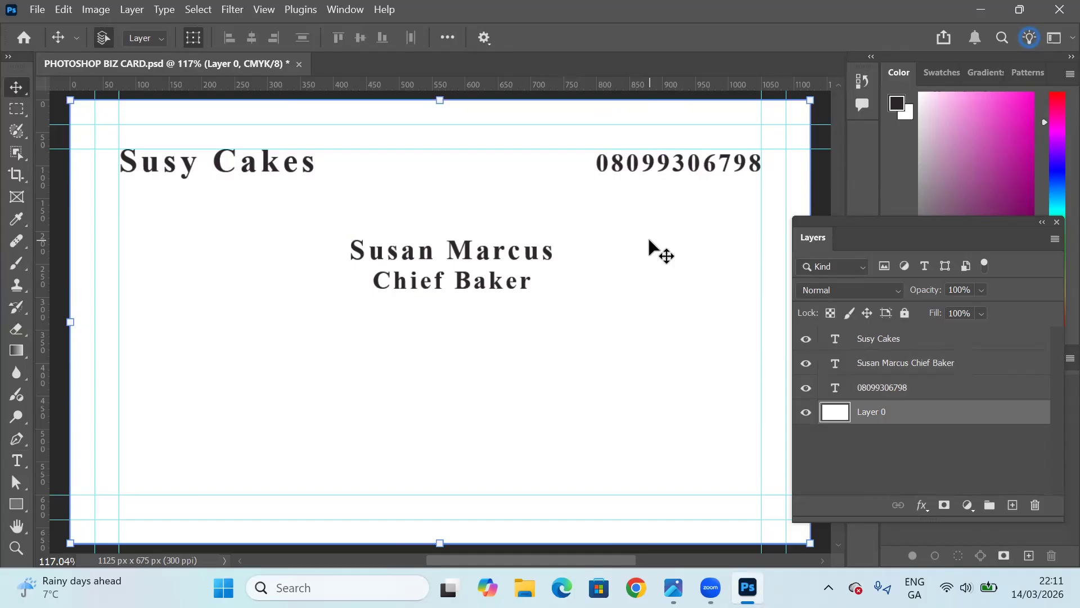
Add the contact's e-mail address on a new line beneath "Chief Baker" in the same text block.
left_click(15, 461)
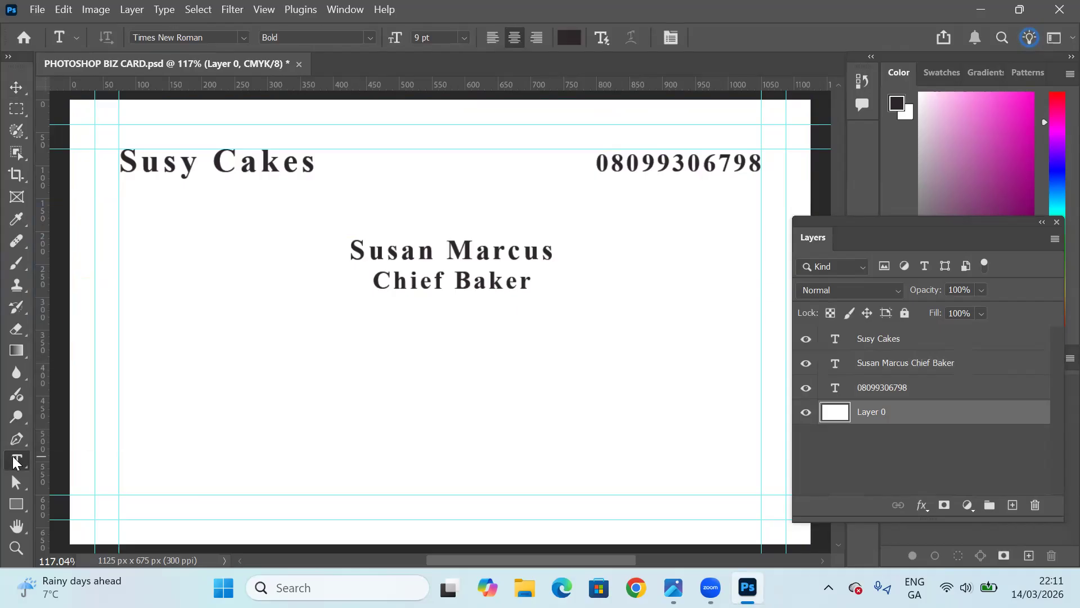
right_click(15, 461)
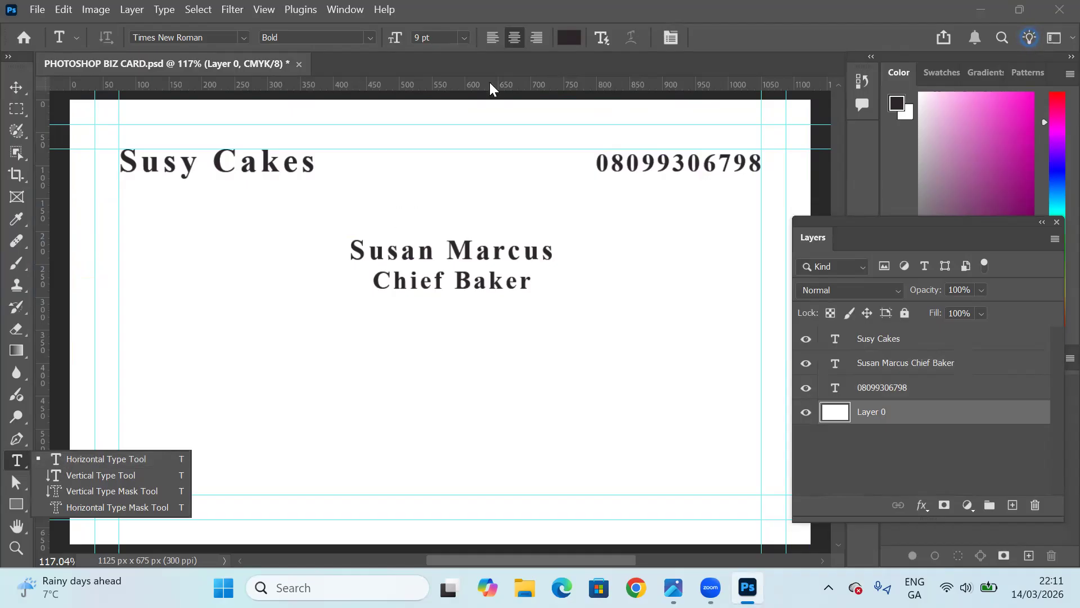
left_click(127, 459)
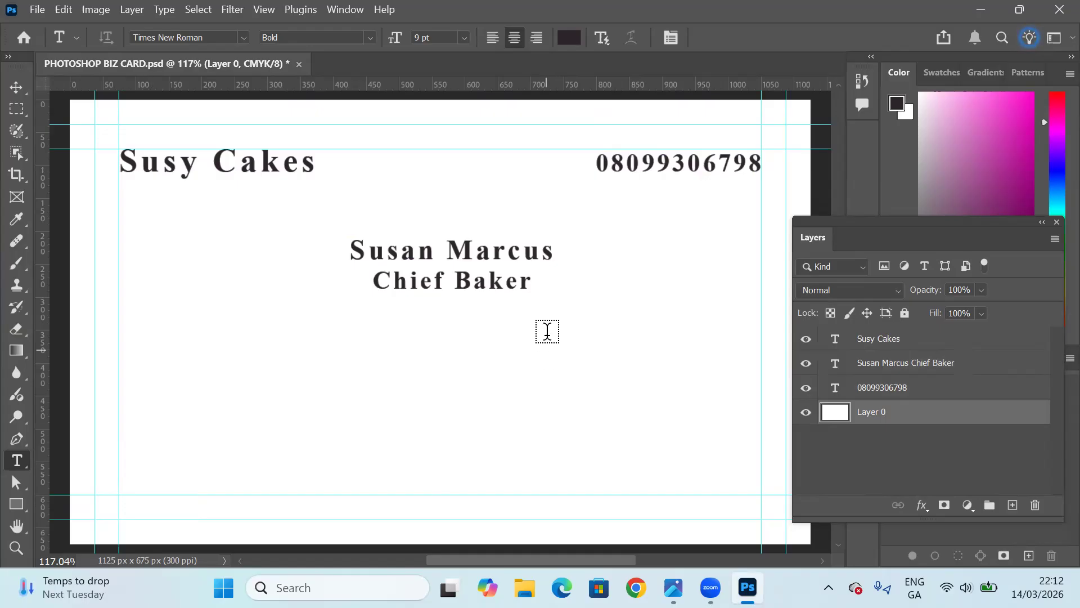
left_click(538, 281)
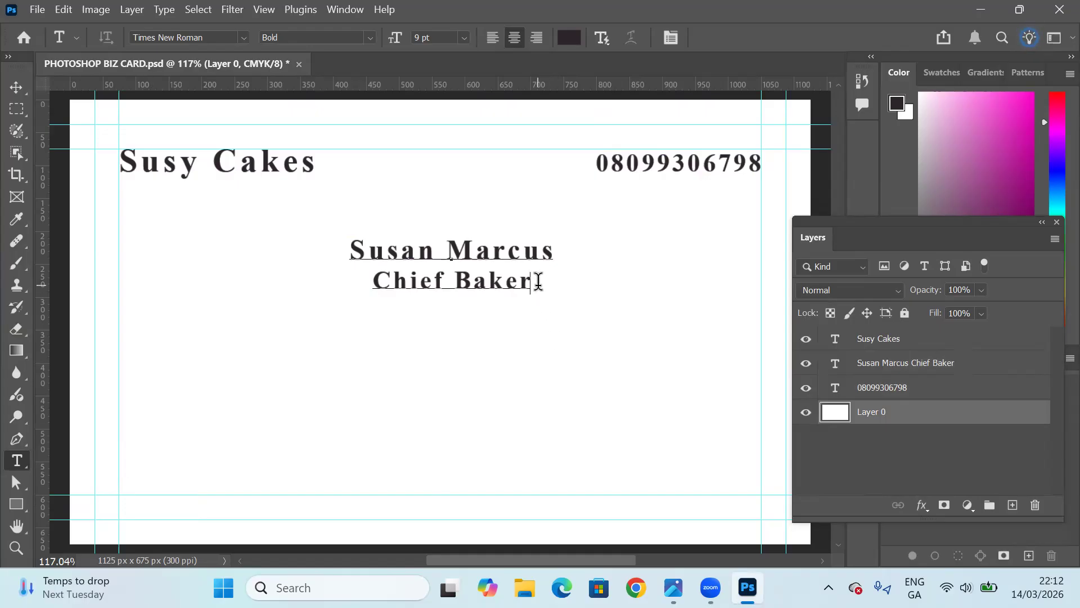
key("Return")
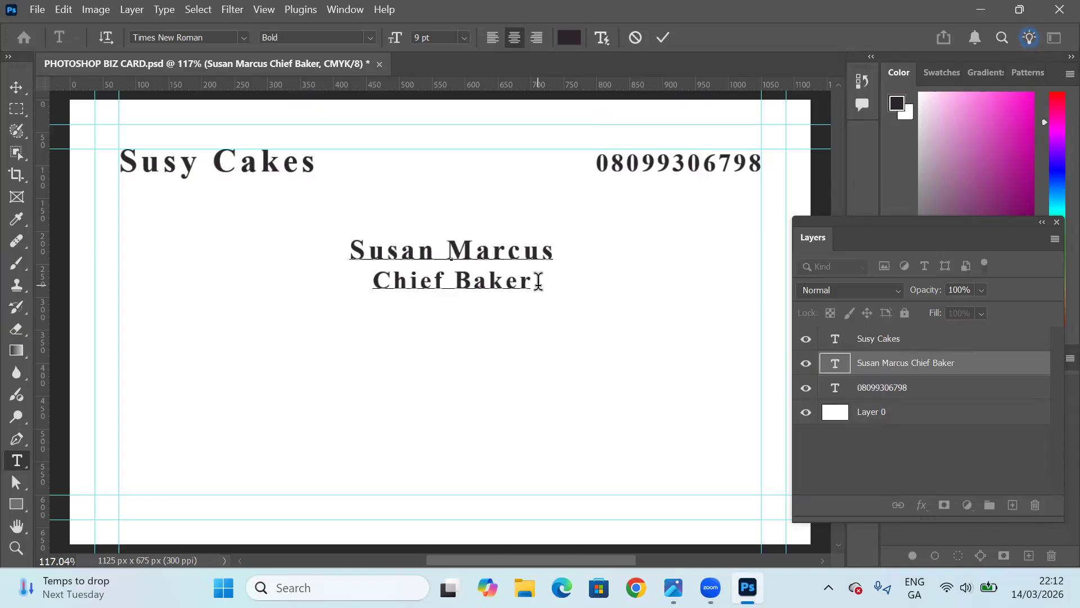
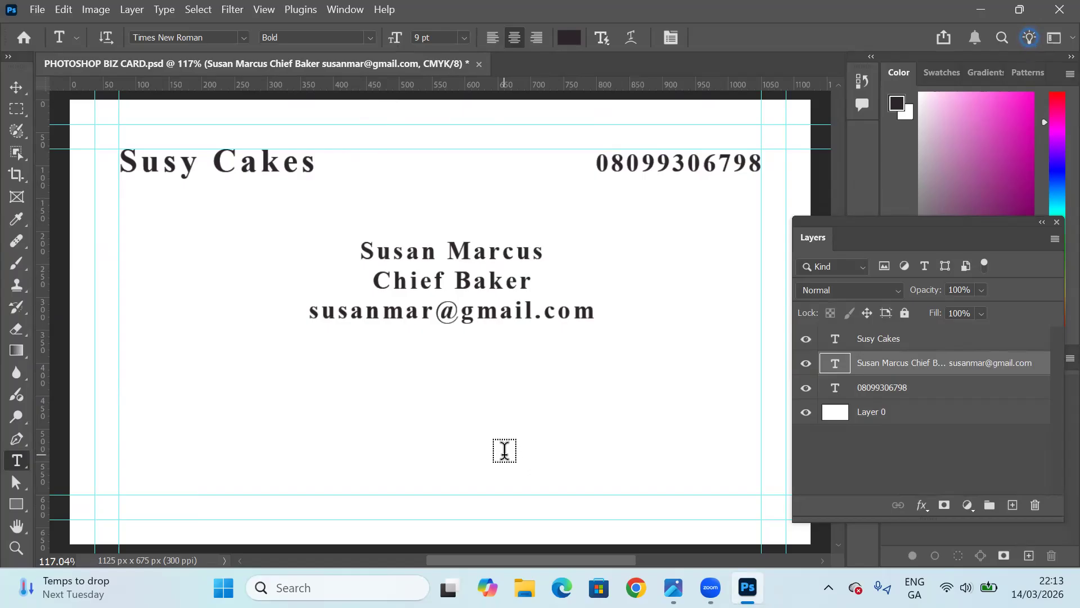
Add the first line of the business address, with street and city, as a new 9 pt centred text below the e-mail address.
left_click(504, 450)
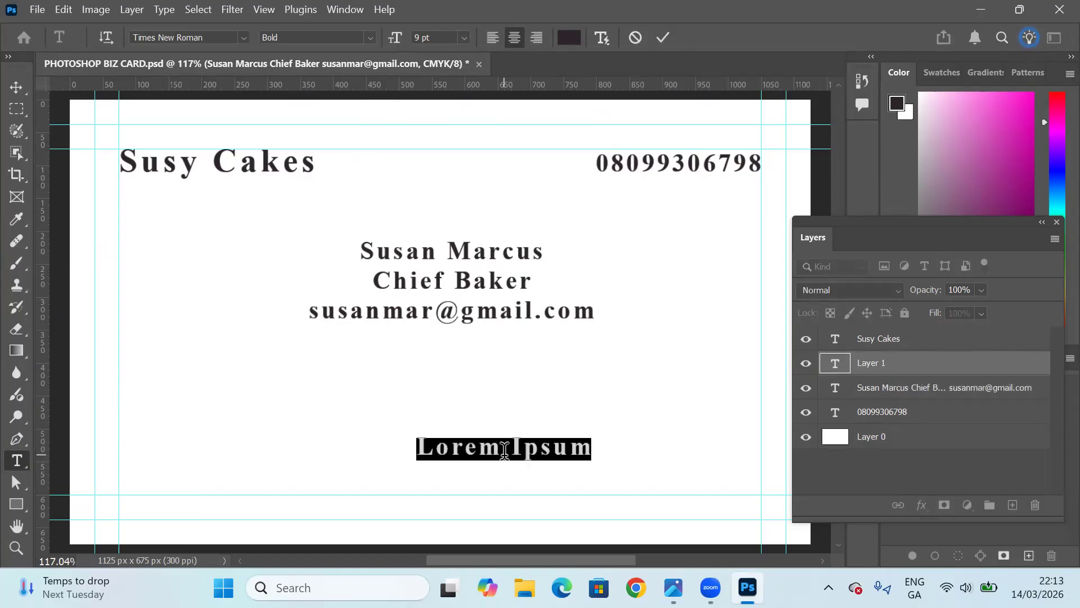
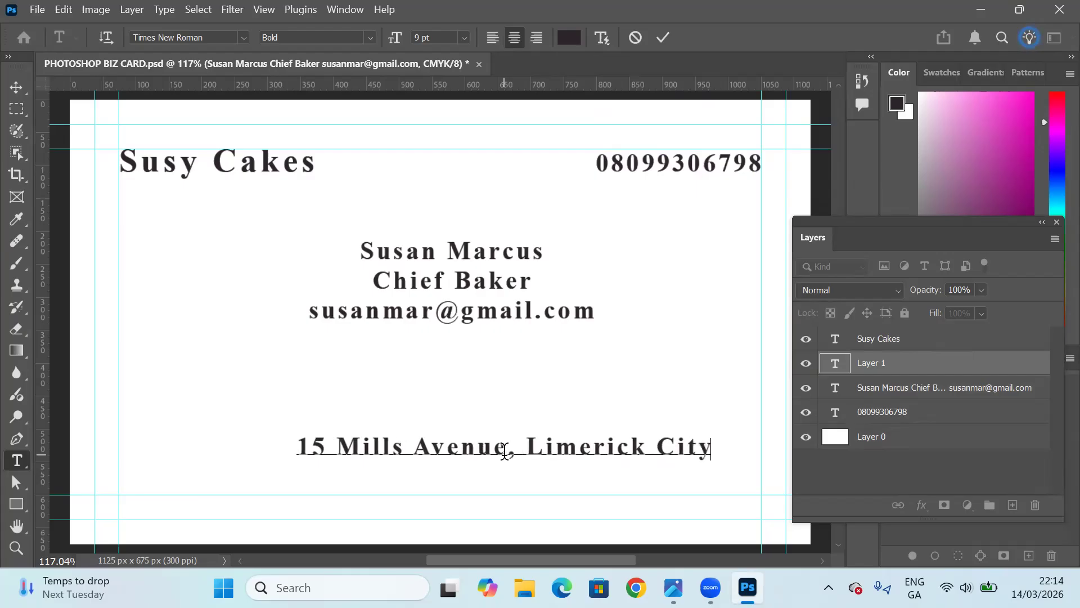
Add a second line with the postal code and country to the address text.
key("Return")
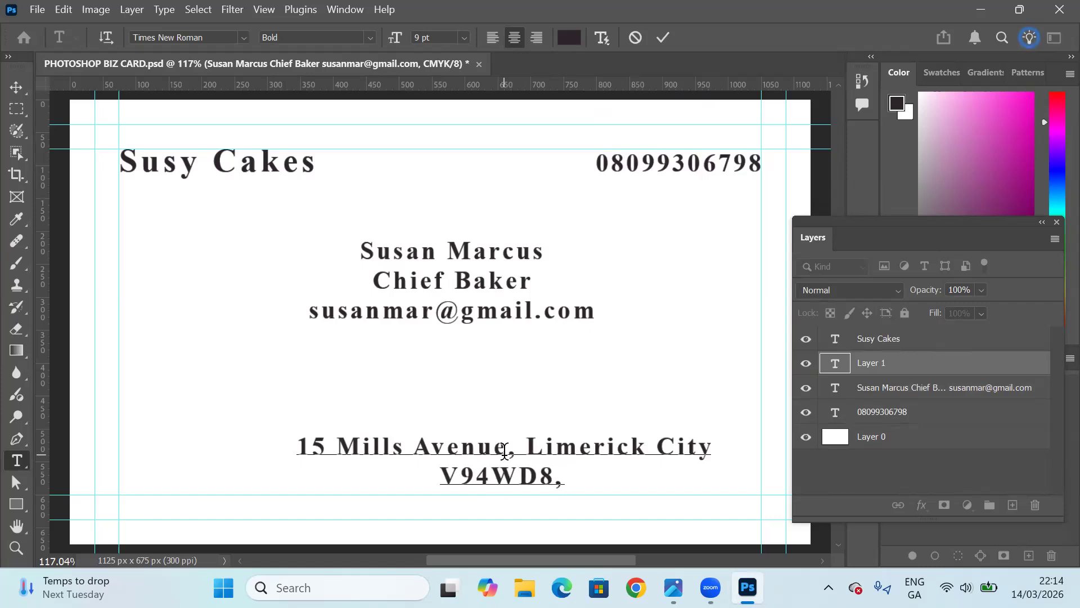
key("BackSpace")
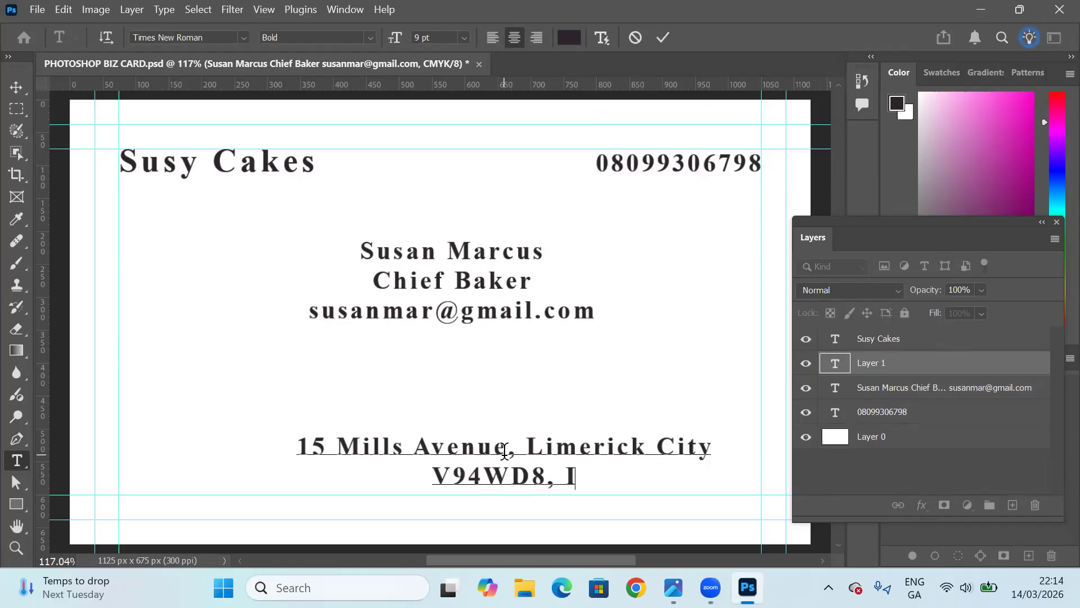
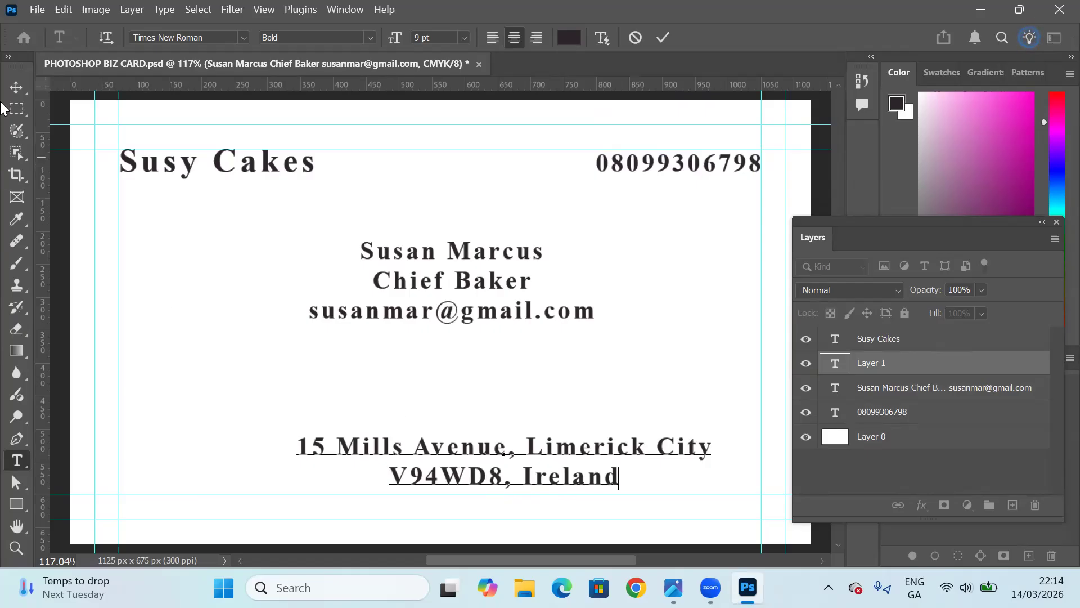
Move the address block into the card's lower-right corner against the inner right and bottom guides, and deselect it.
left_click(16, 88)
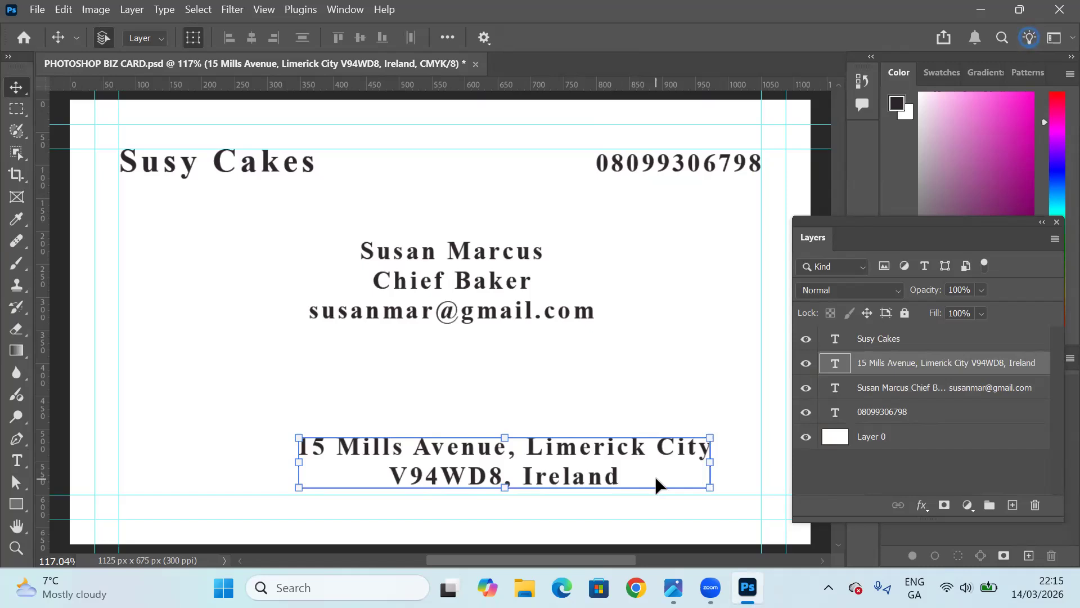
left_click_drag(654, 480, 704, 486)
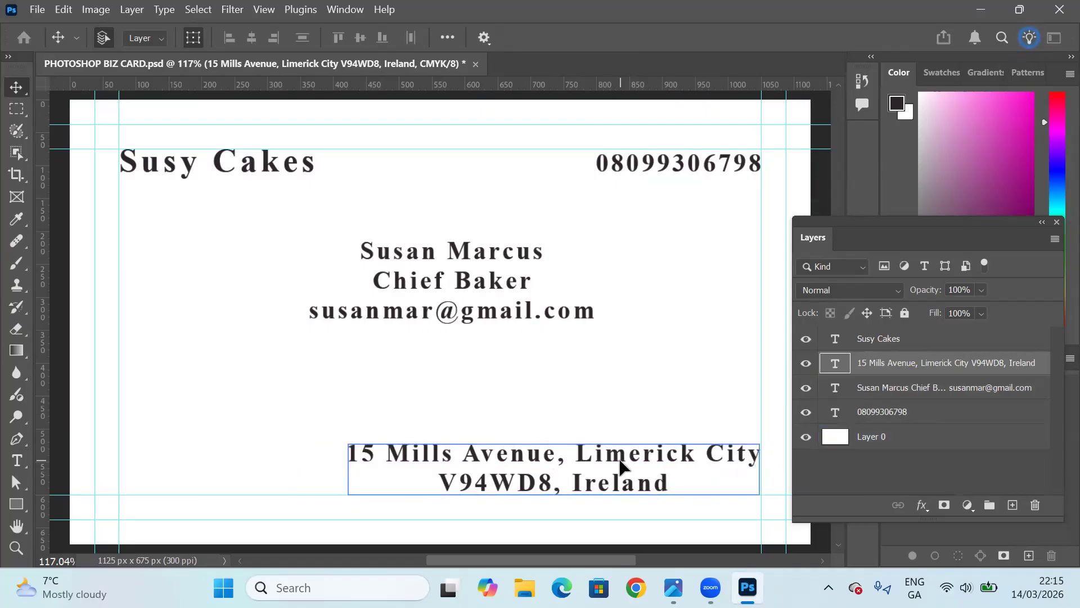
left_click(543, 386)
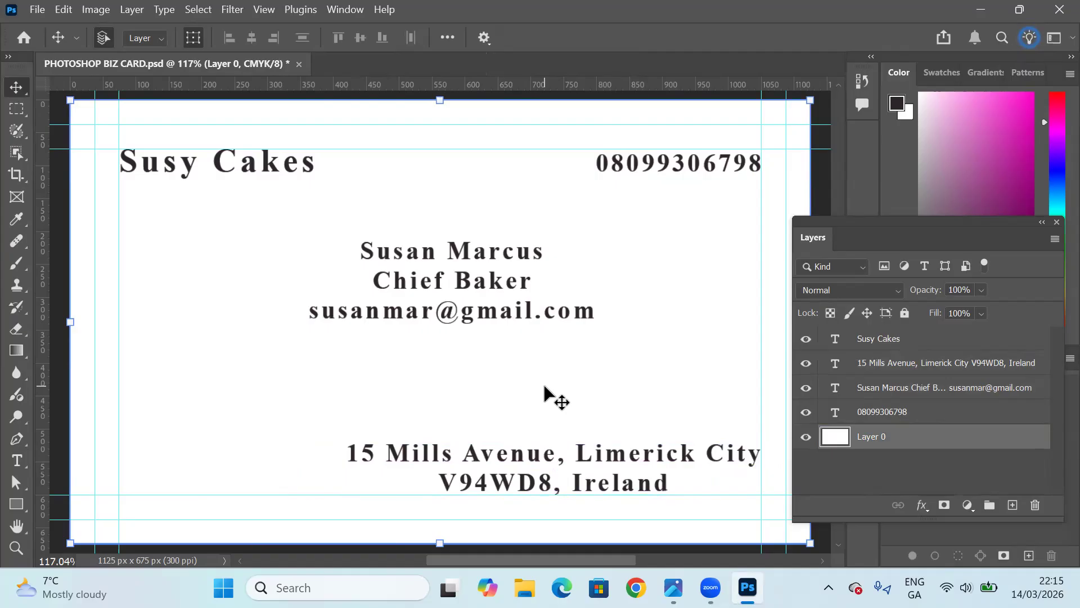
Save the business card document under its existing file name.
left_click(264, 10)
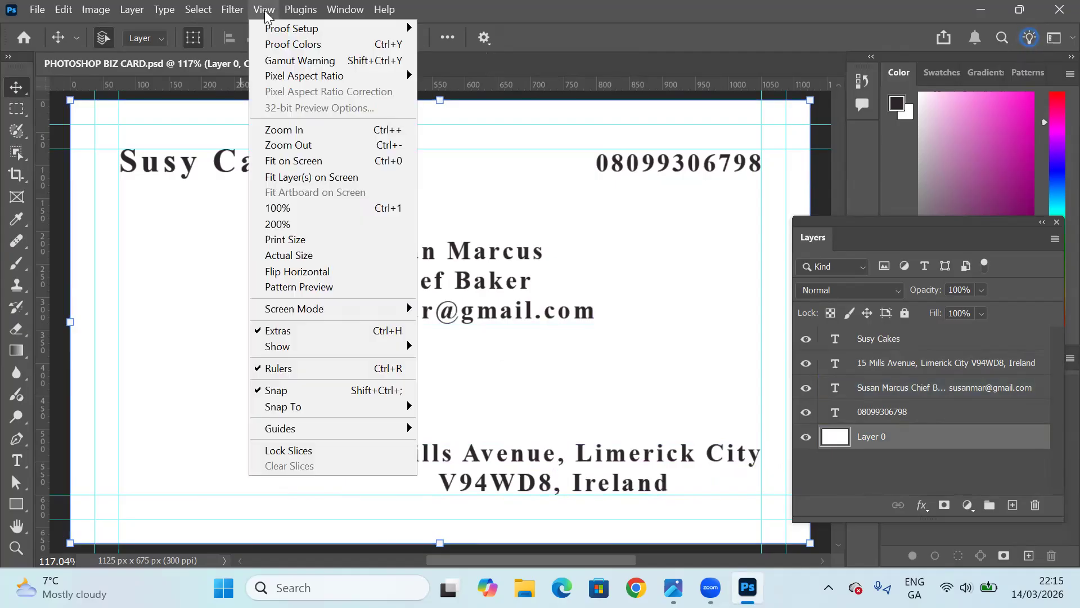
left_click(297, 162)
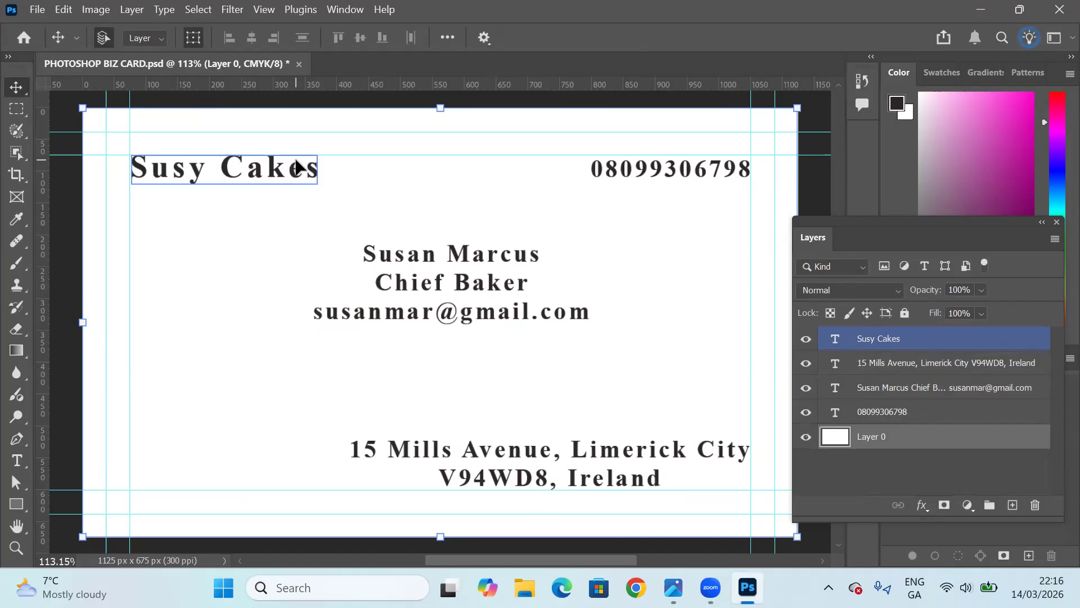
left_click(37, 11)
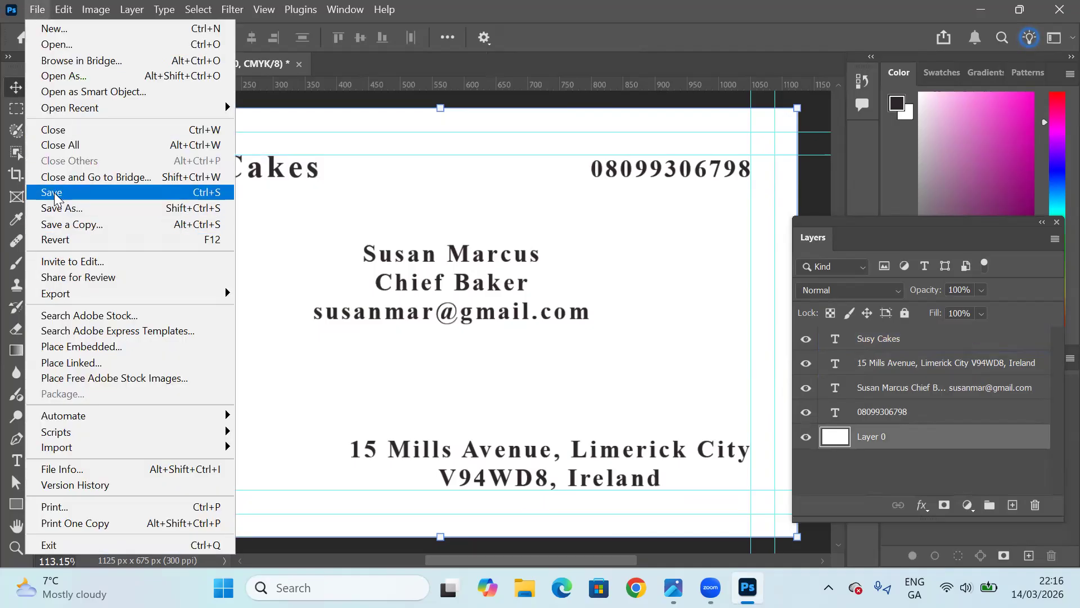
left_click(52, 192)
left_click(727, 150)
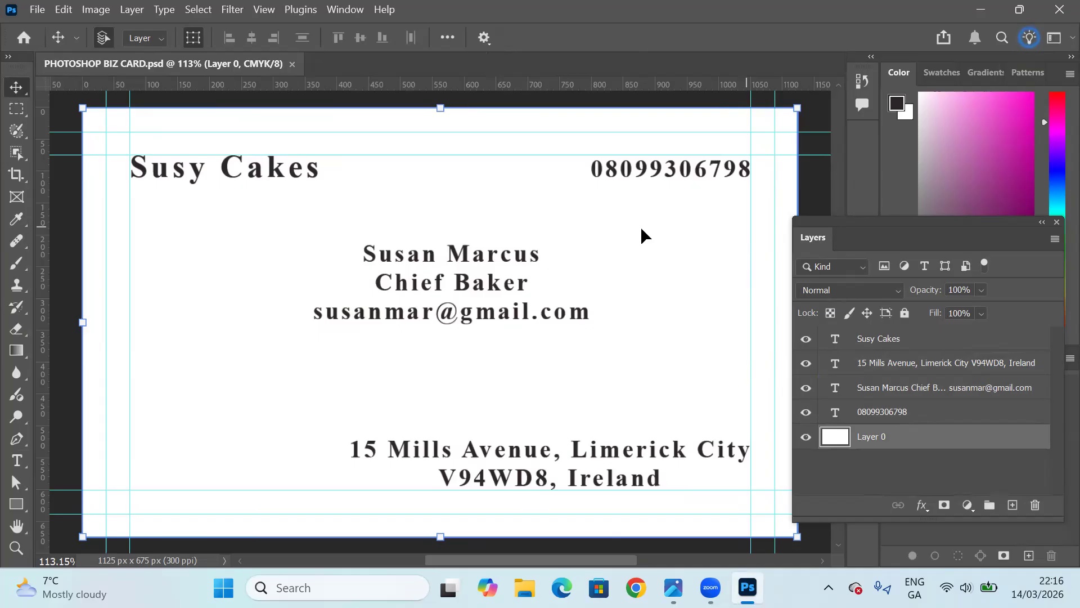
Set up the Pen tool in Shape mode with the dusty-pink-to-magenta gradient from the Reds group as fill and no stroke.
left_click(22, 441)
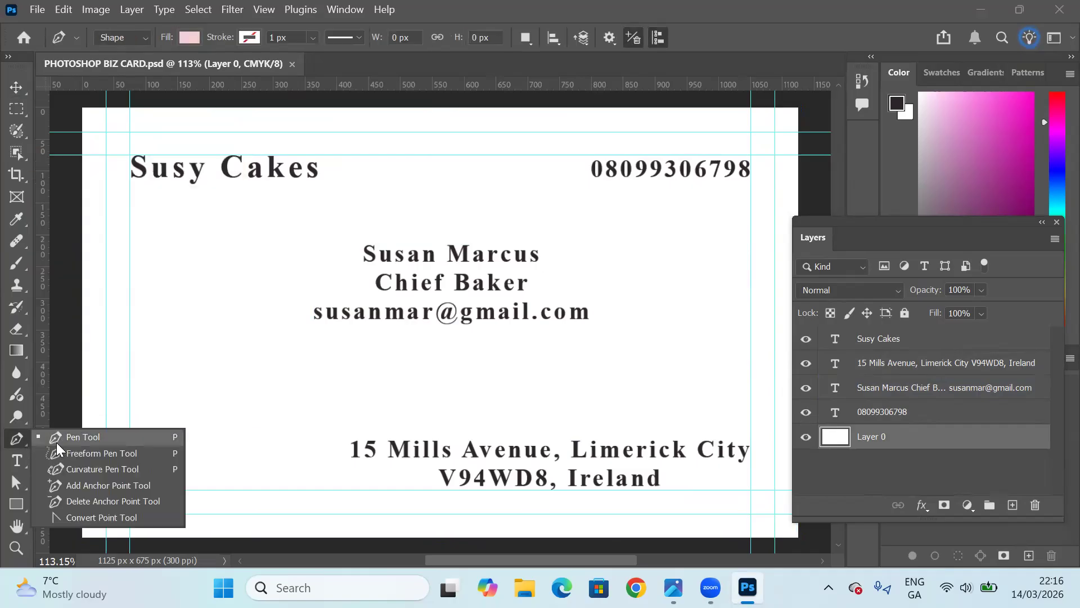
left_click(82, 437)
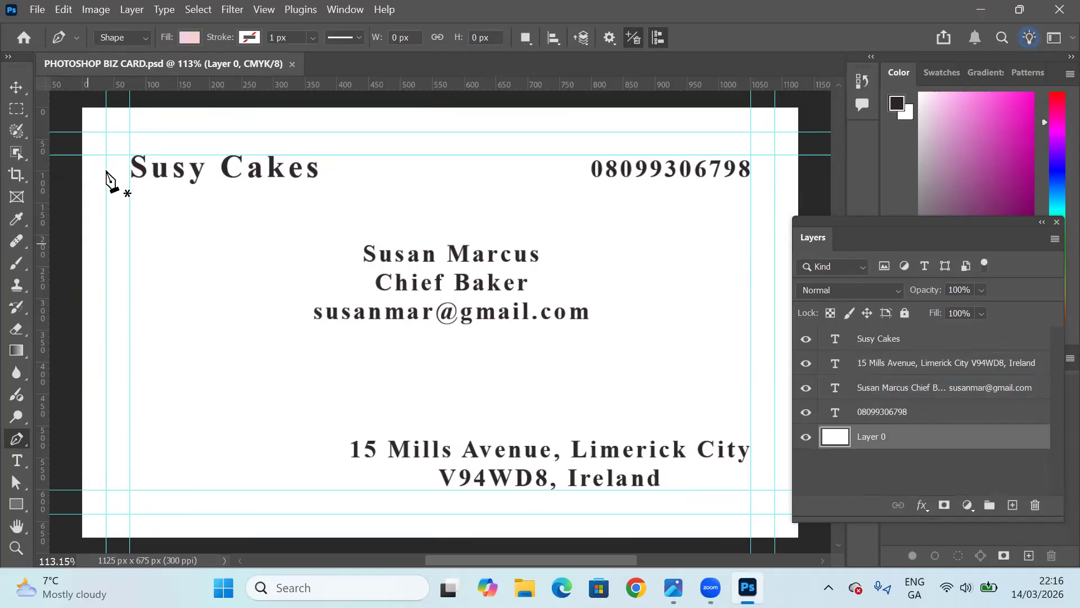
left_click(145, 40)
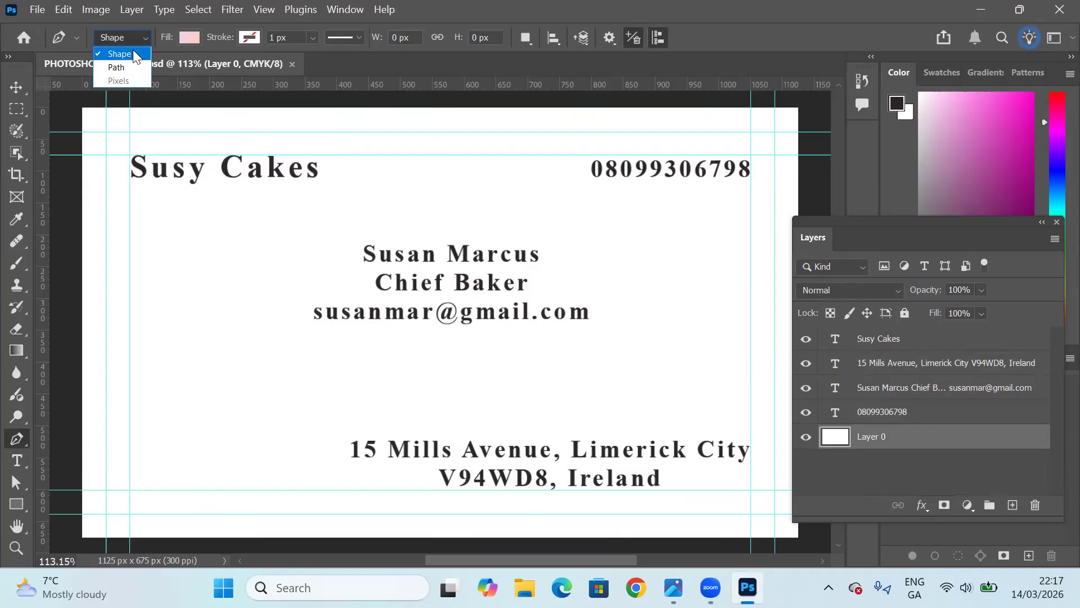
left_click(133, 53)
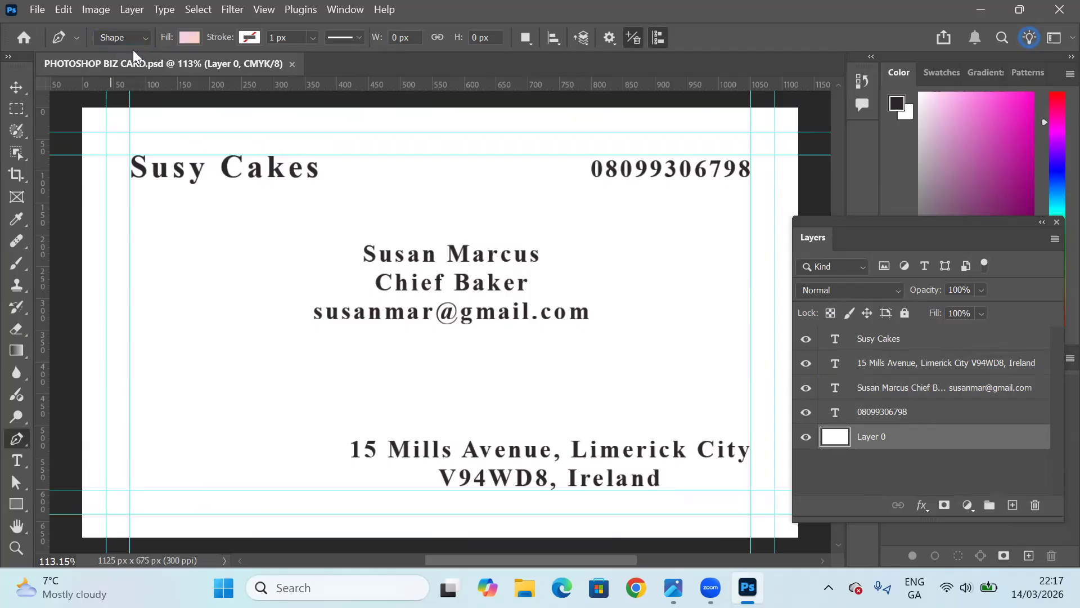
left_click(192, 37)
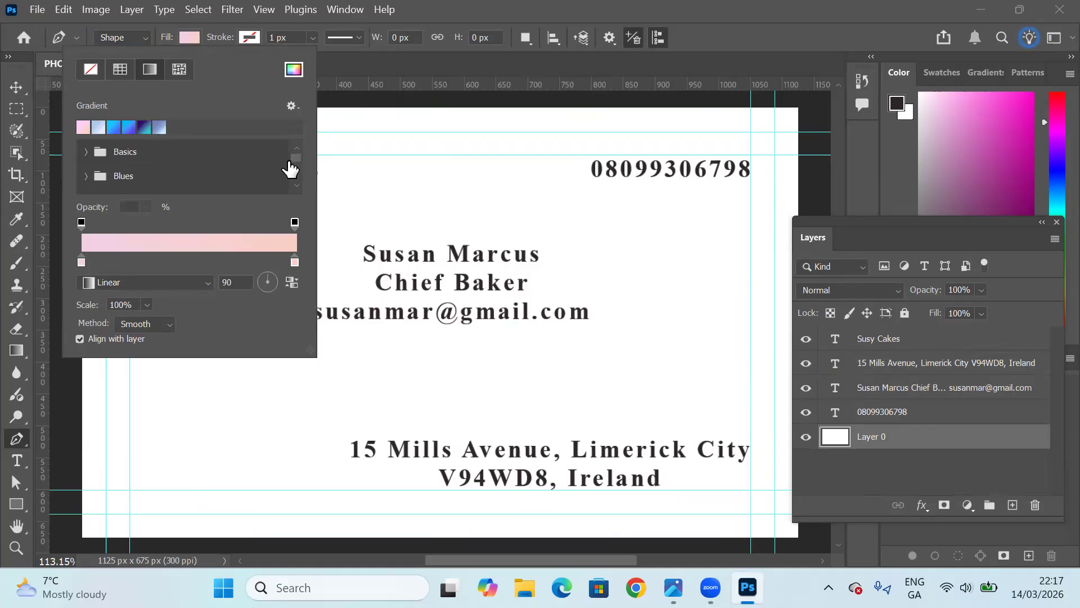
left_click_drag(294, 157, 295, 163)
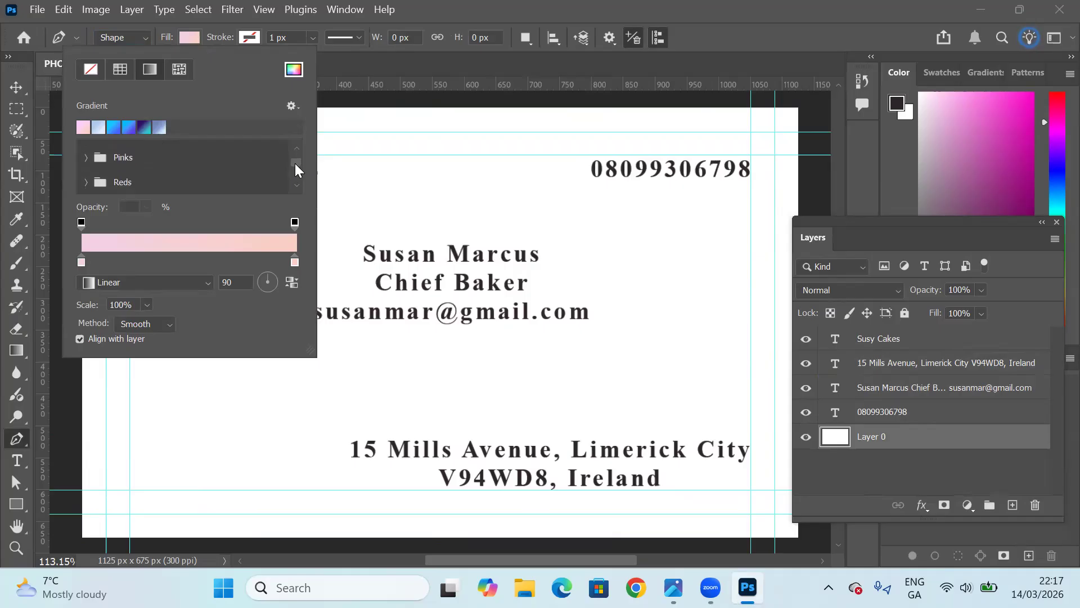
left_click(87, 182)
left_click_drag(293, 163, 294, 164)
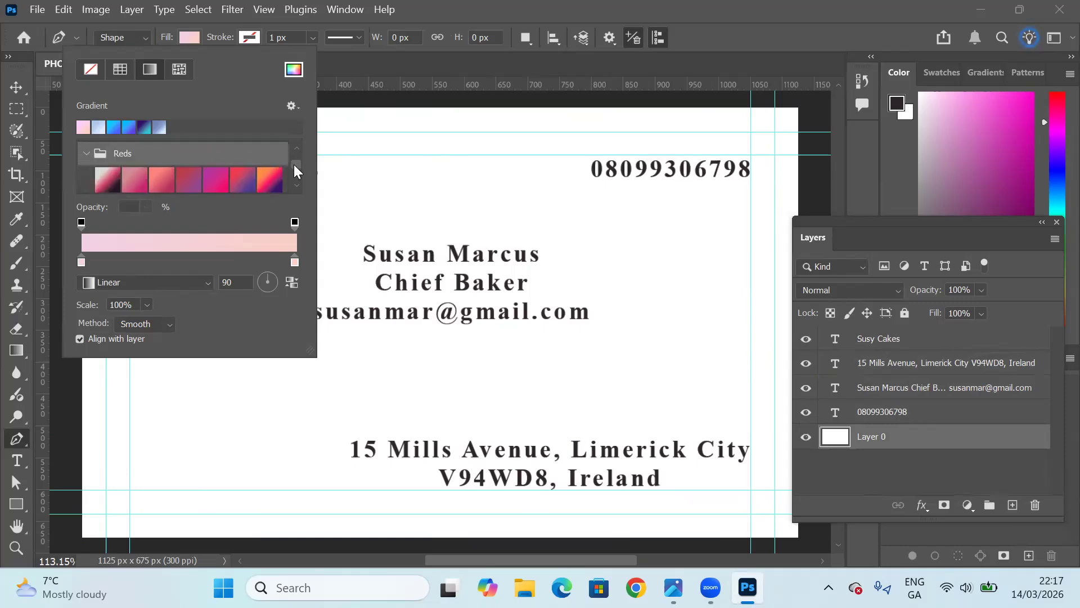
left_click(137, 179)
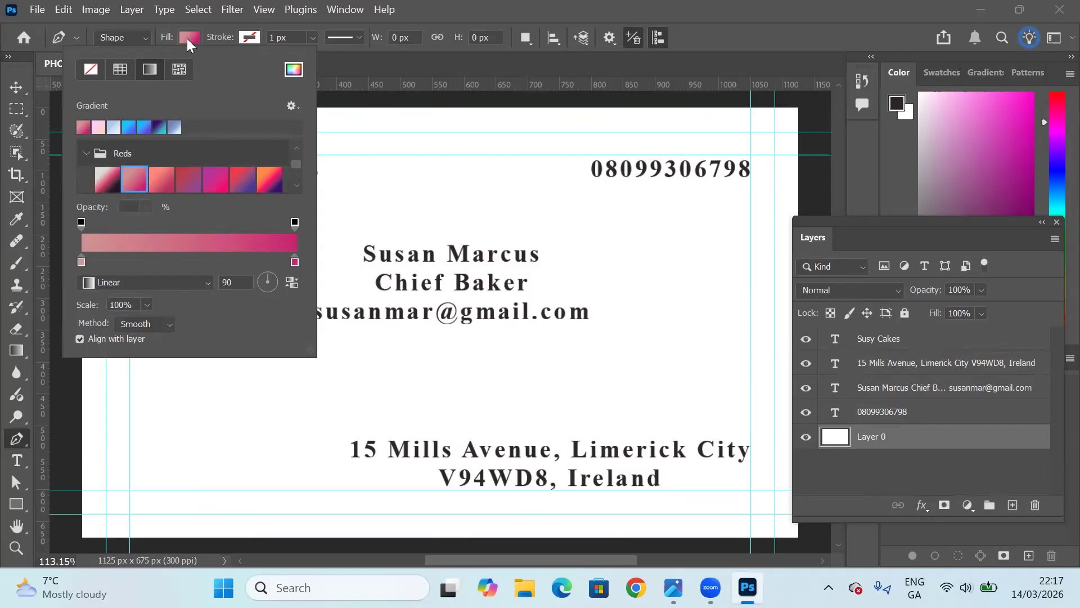
left_click(253, 37)
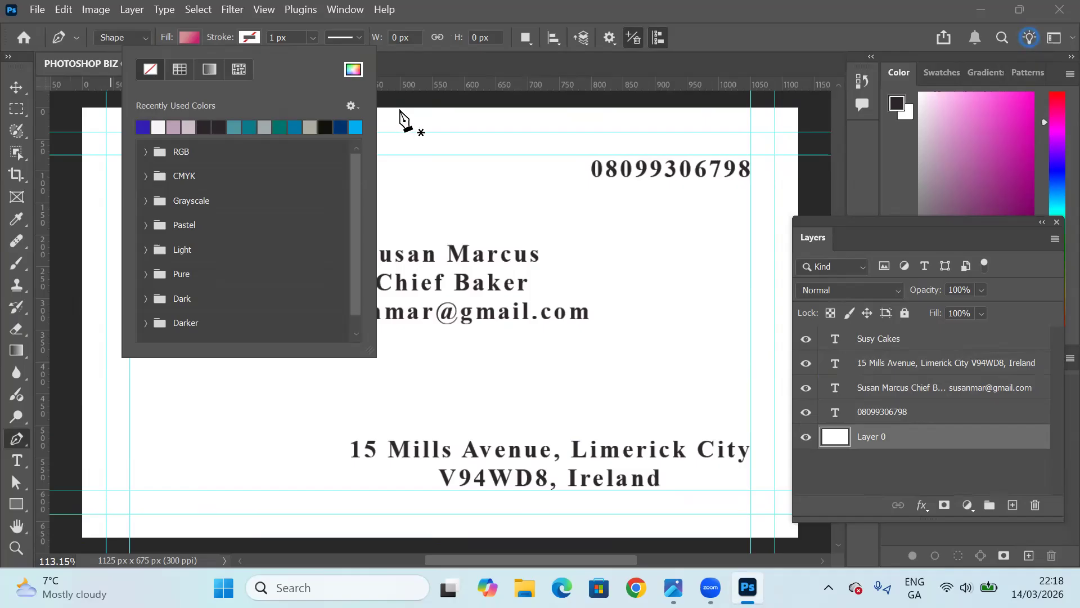
left_click(399, 110)
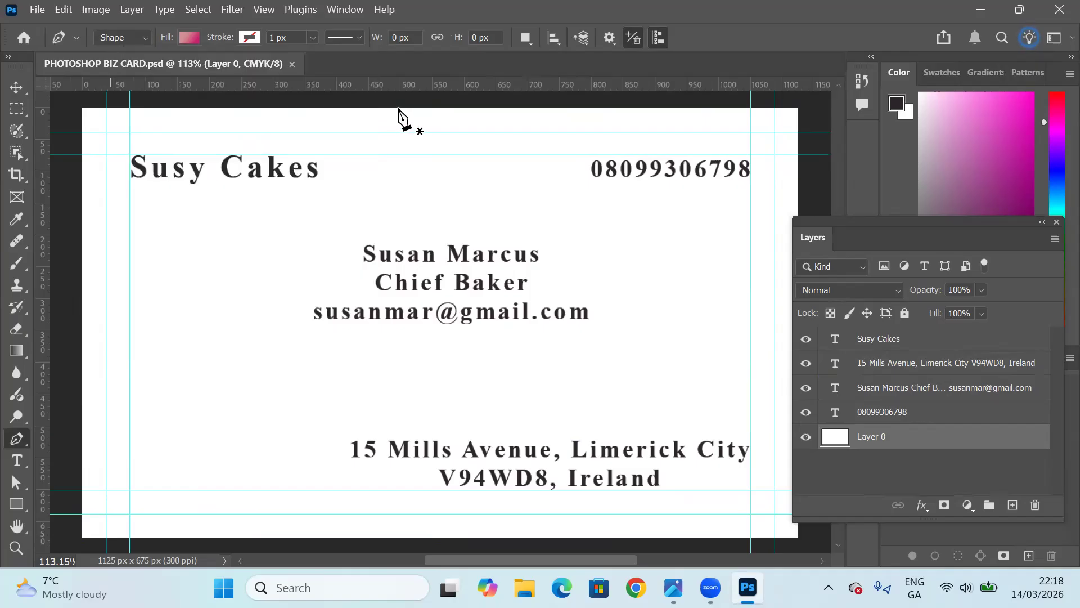
Draw a gradient-filled triangle about 494 by 504 px in the card's upper-left corner, behind the company name.
left_click(399, 109)
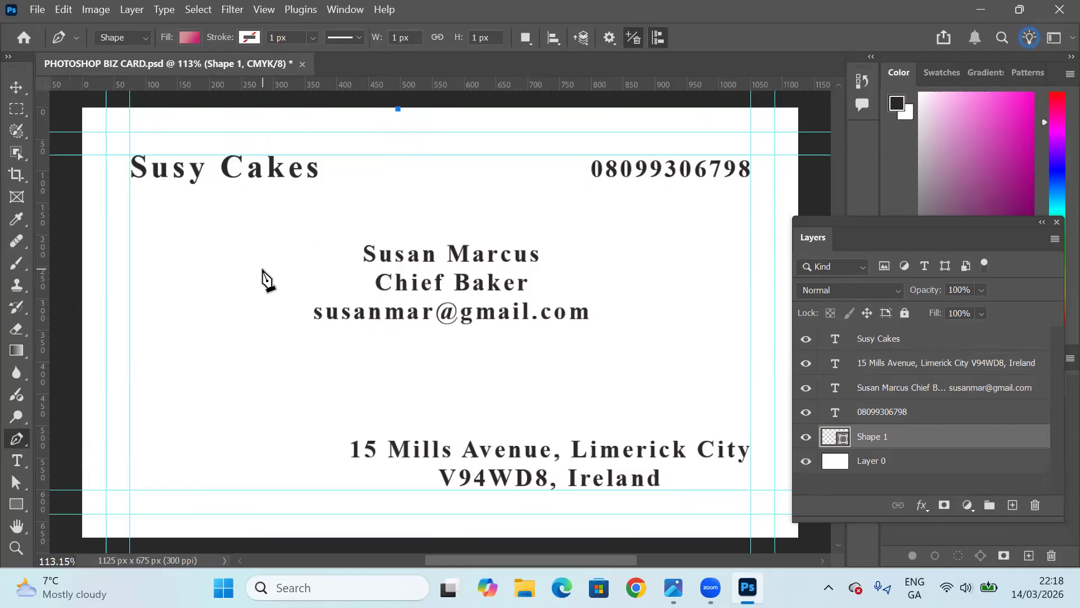
left_click(83, 429)
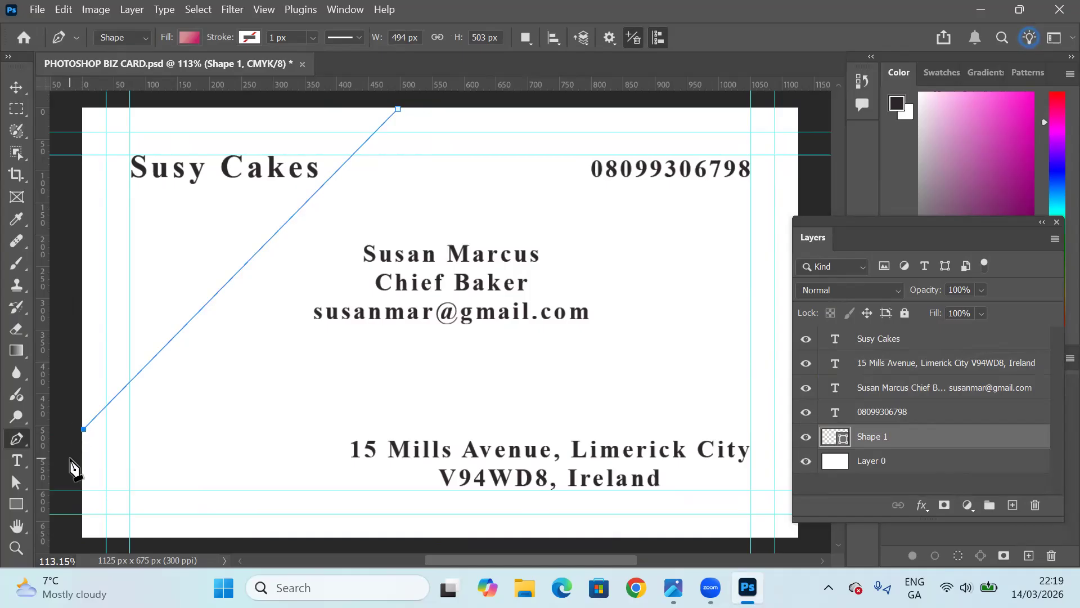
left_click(84, 108)
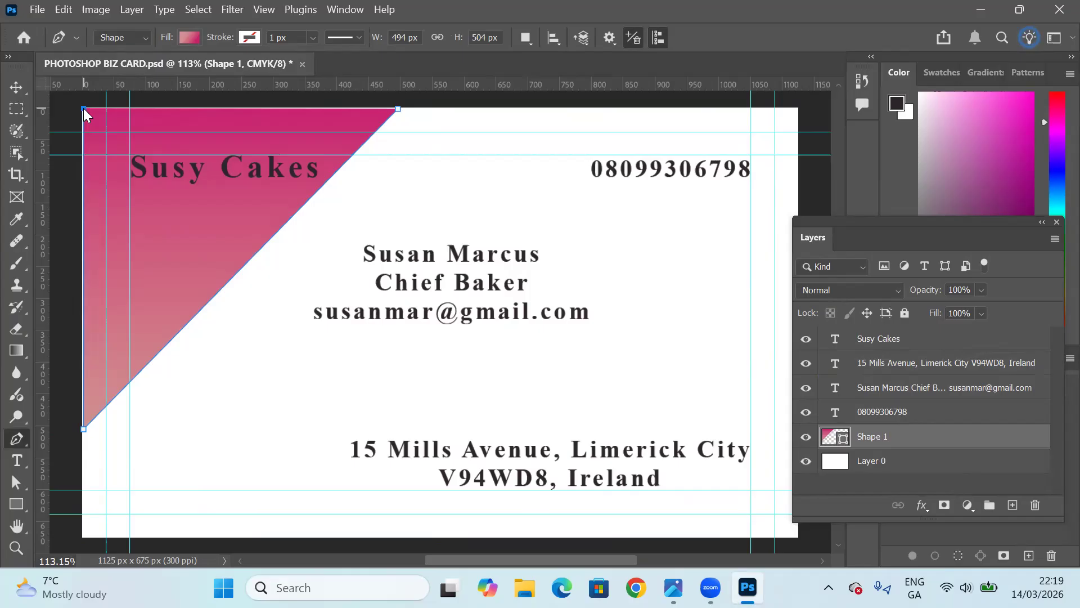
left_click(16, 87)
left_click(187, 149)
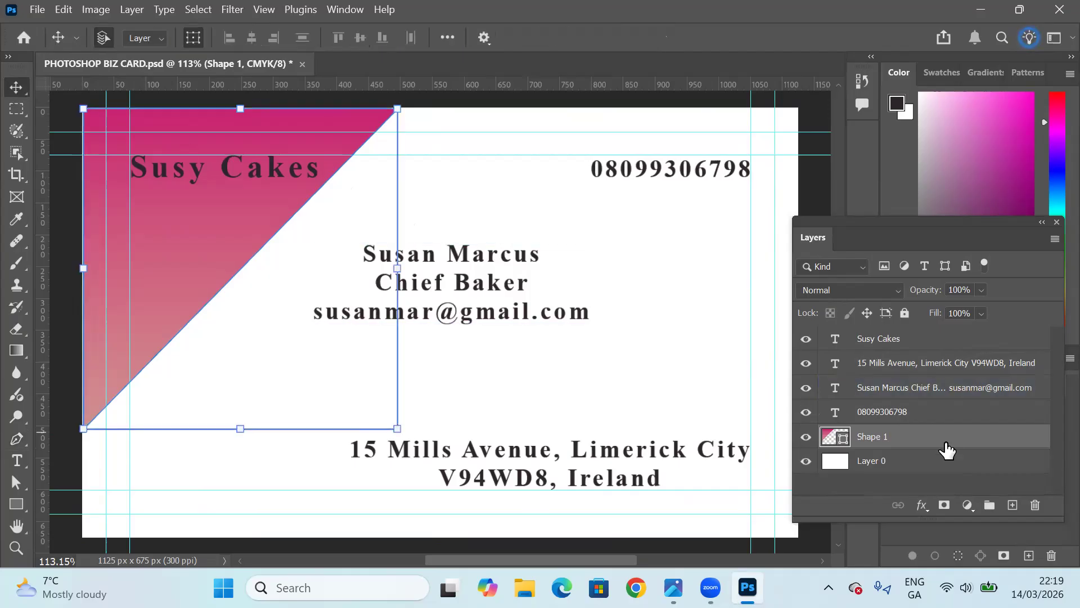
left_click(929, 416)
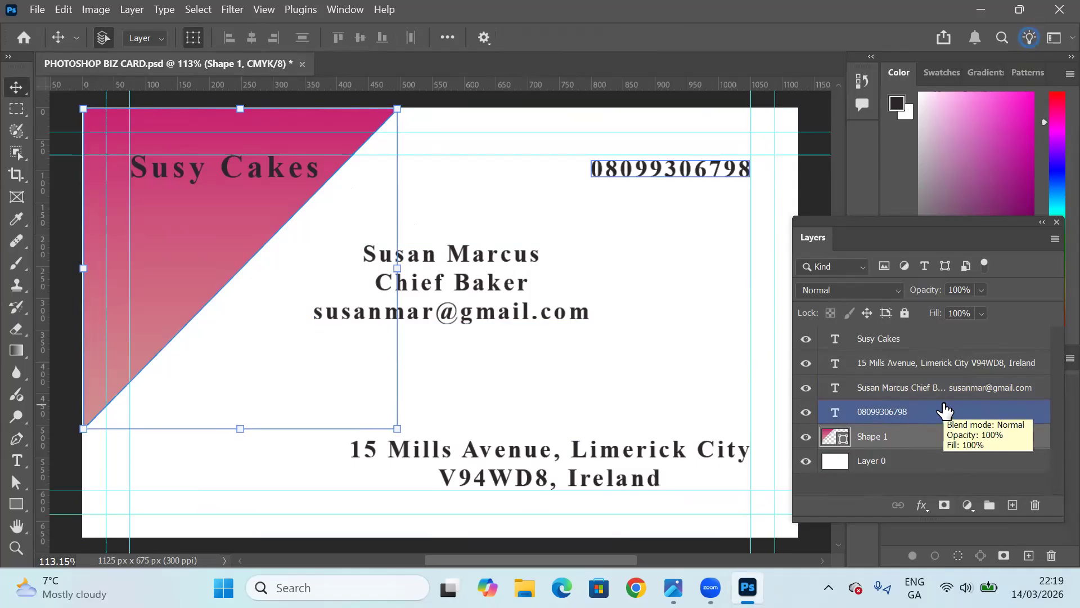
left_click(945, 396)
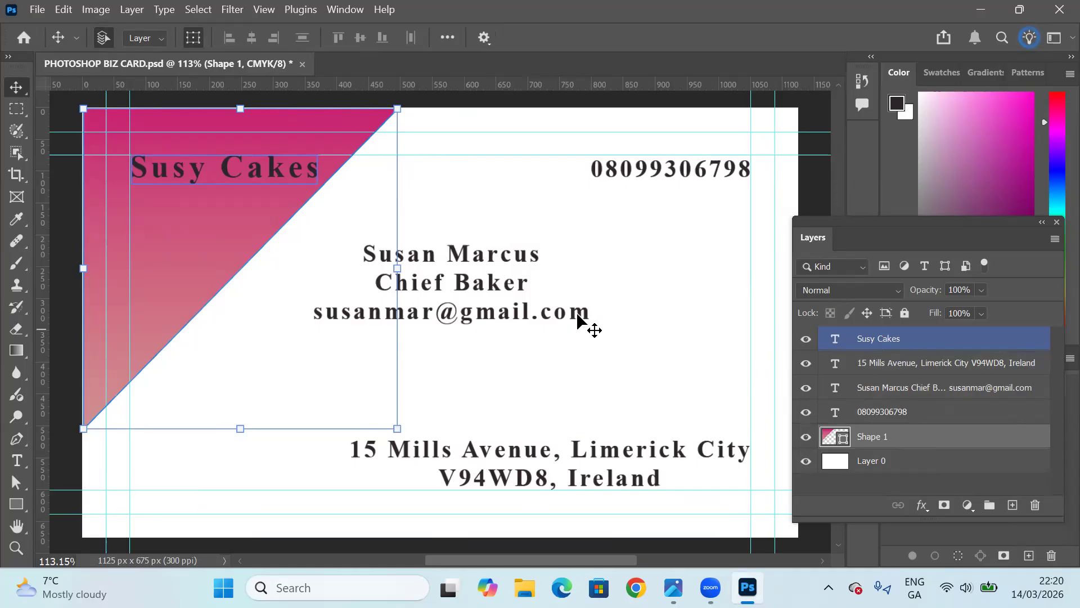
left_click(38, 10)
key("Right")
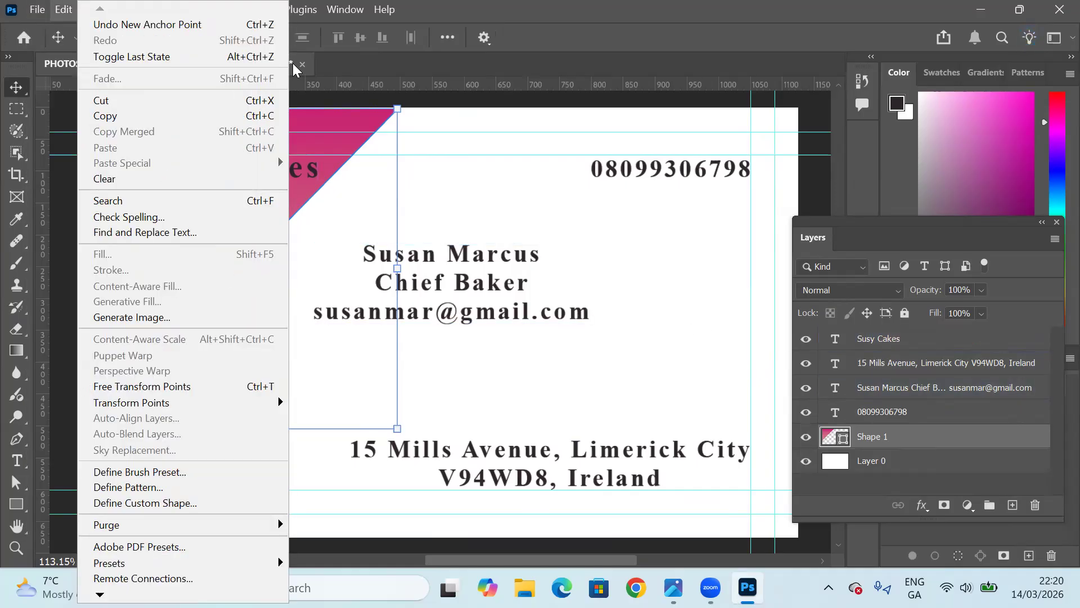
left_click(382, 97)
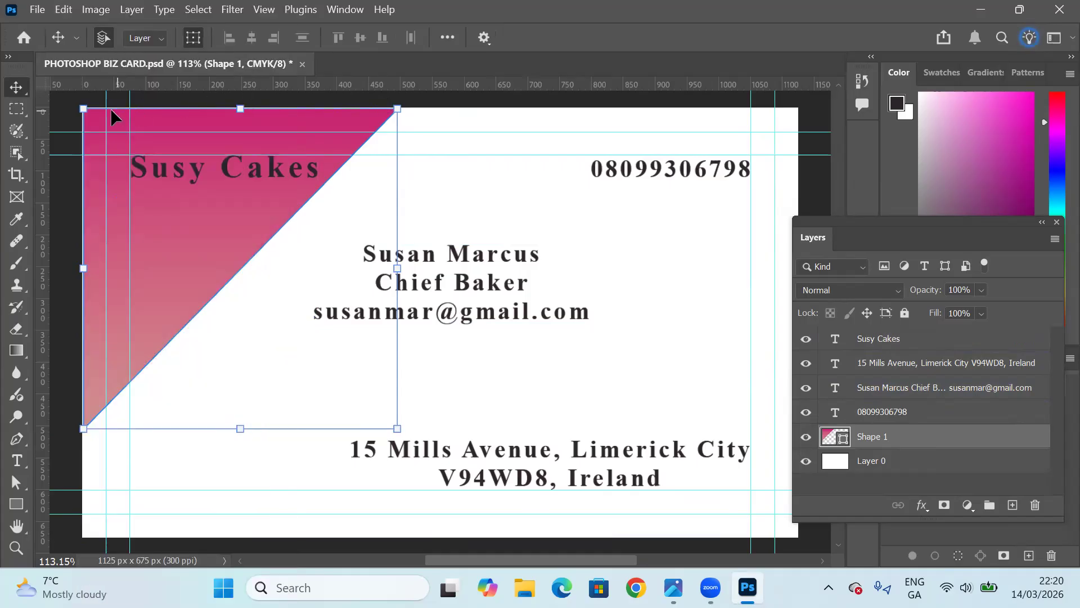
Save the card as the TIFF file PHOTOSHOP BIZ CARD in the Desktop's business card folder, with layers and JPEG compression at quality 10.
left_click(30, 469)
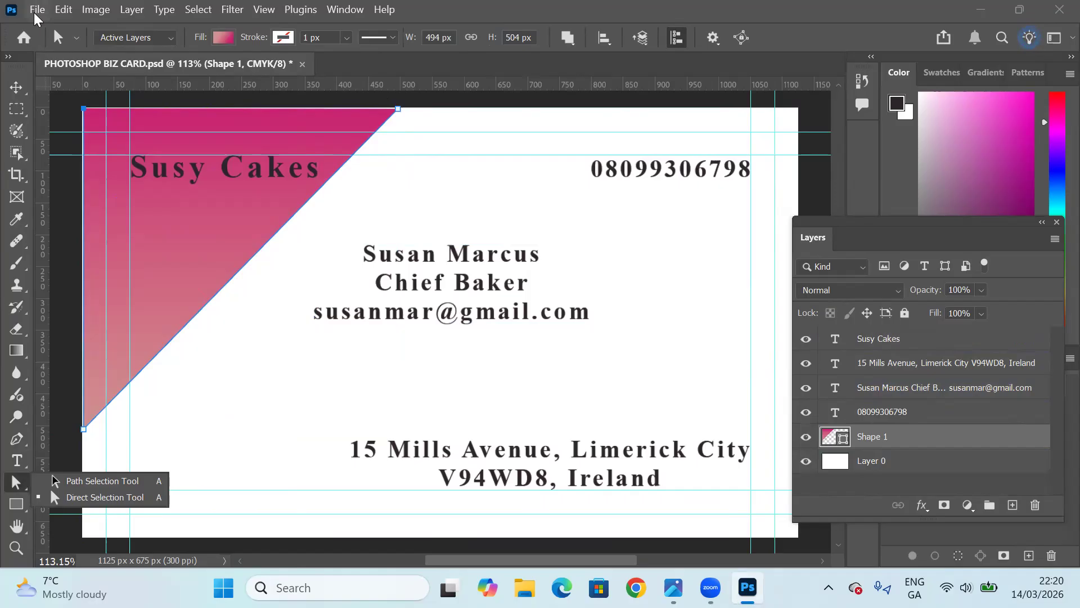
left_click(35, 16)
left_click(34, 16)
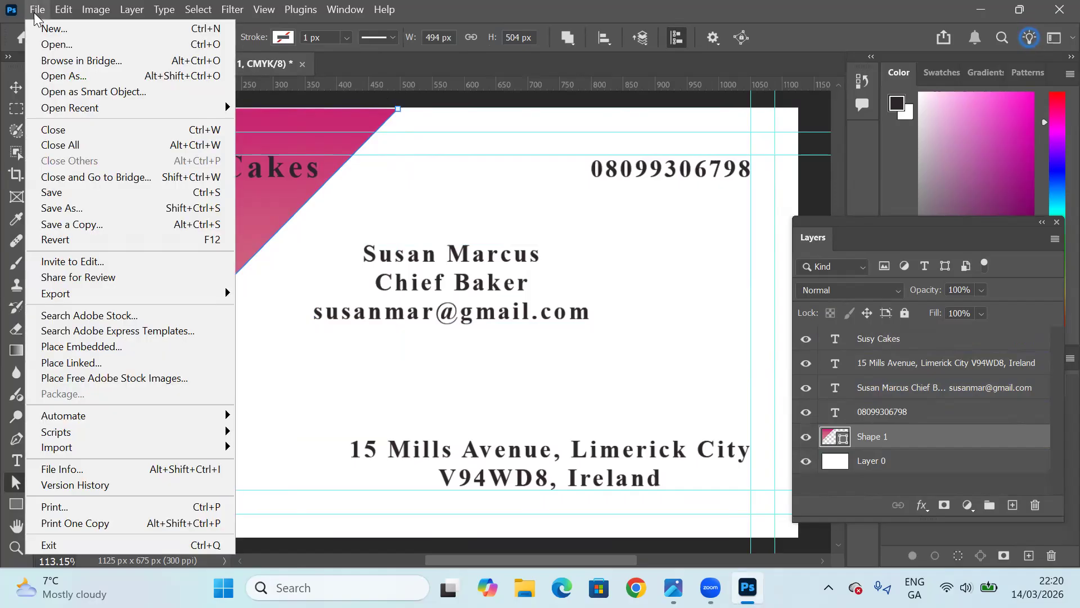
left_click(80, 209)
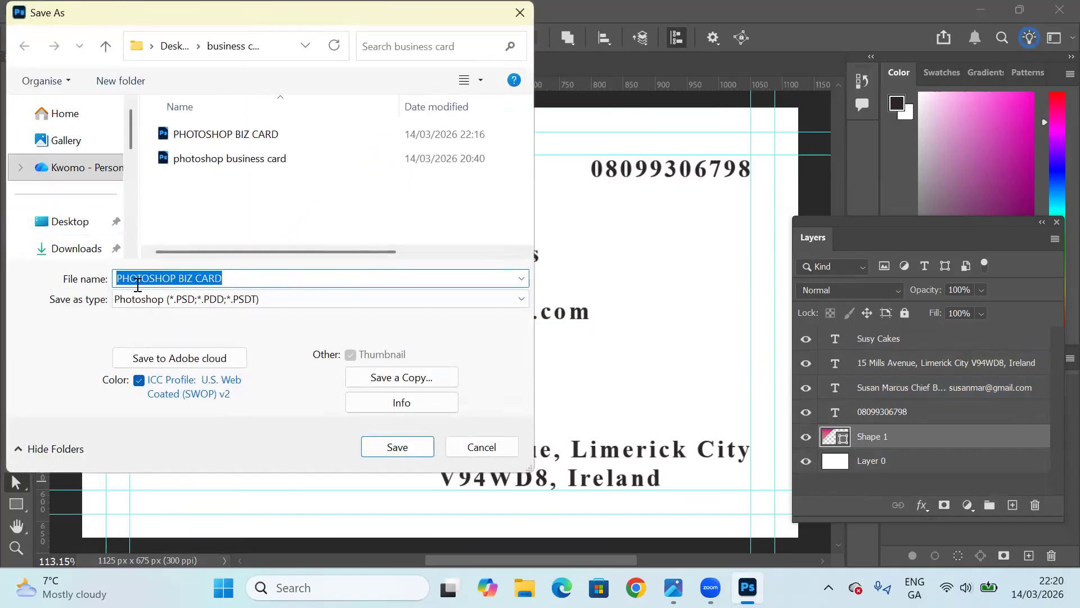
left_click(68, 225)
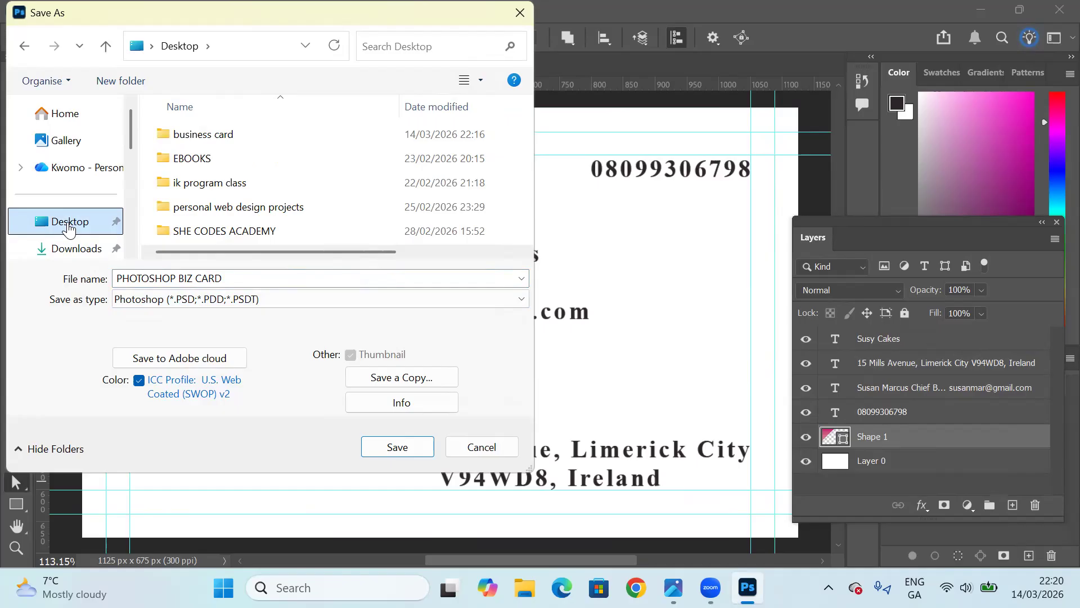
left_click(198, 303)
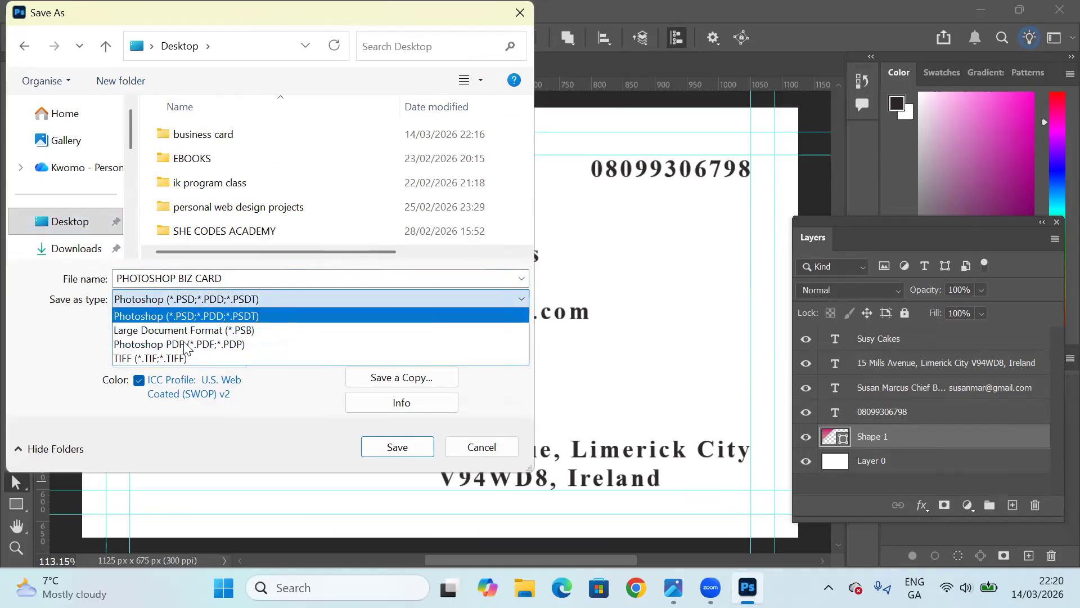
left_click(127, 358)
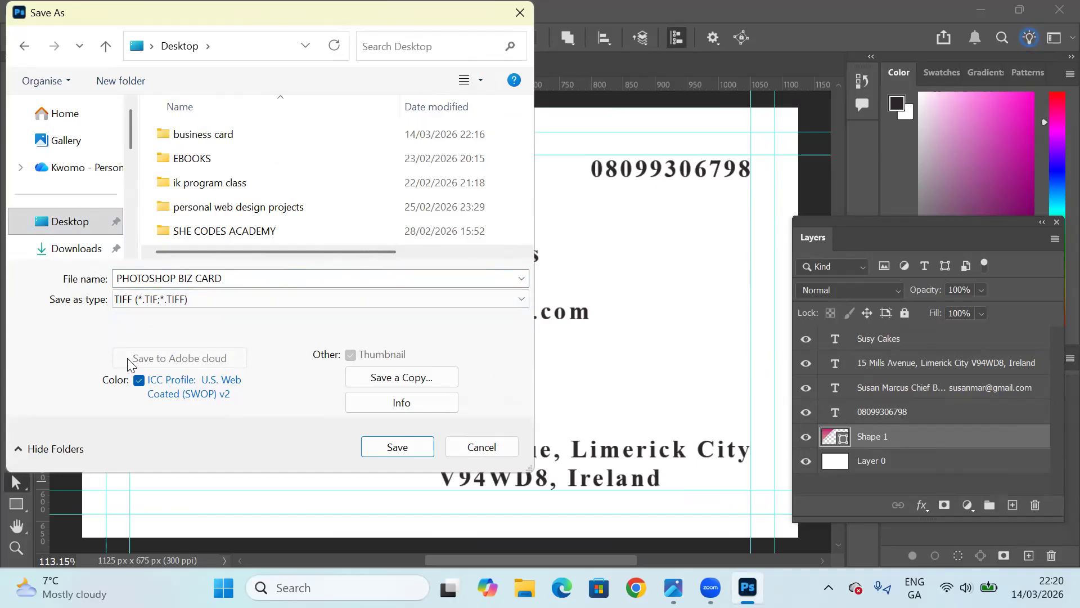
double_click(213, 142)
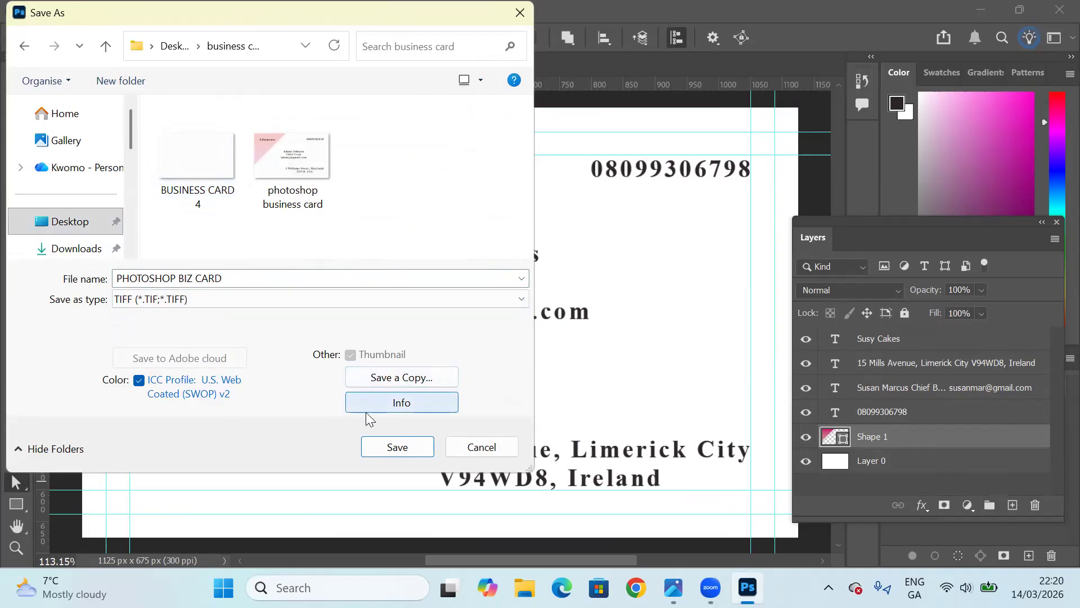
left_click(381, 447)
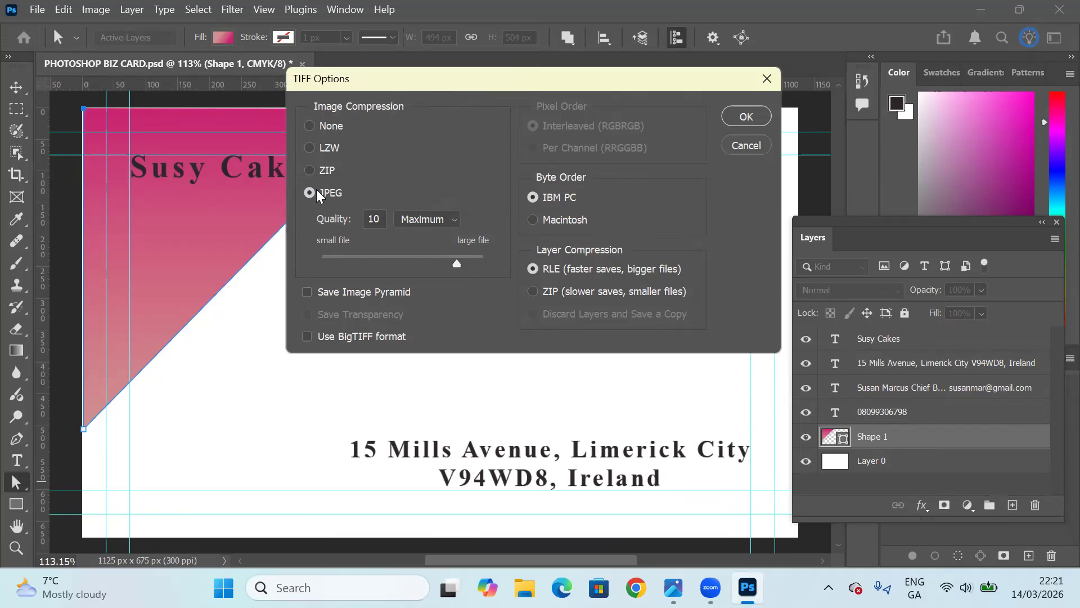
left_click(760, 118)
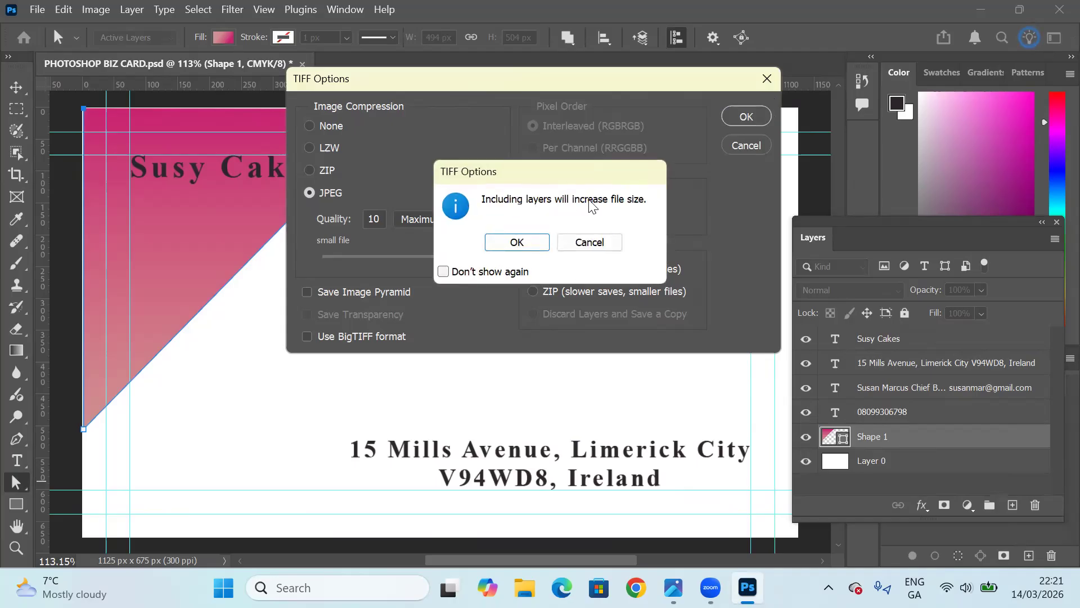
left_click(532, 241)
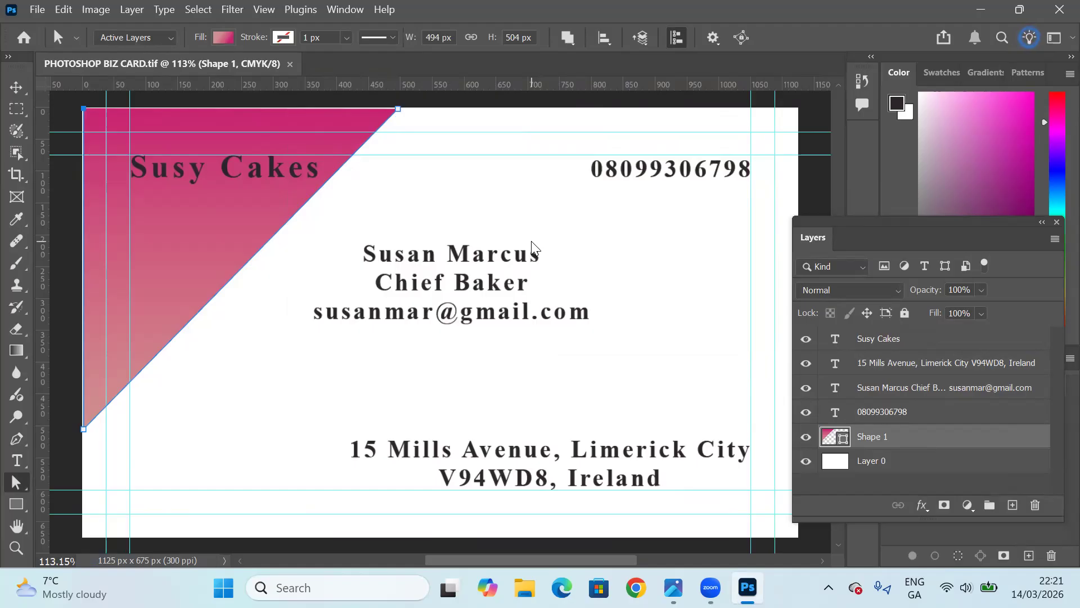
Export the card as a 1125 by 675 px PNG with transparency, named PHOTOSHOP BIZ CARD, into the Desktop's business card folder.
left_click(37, 11)
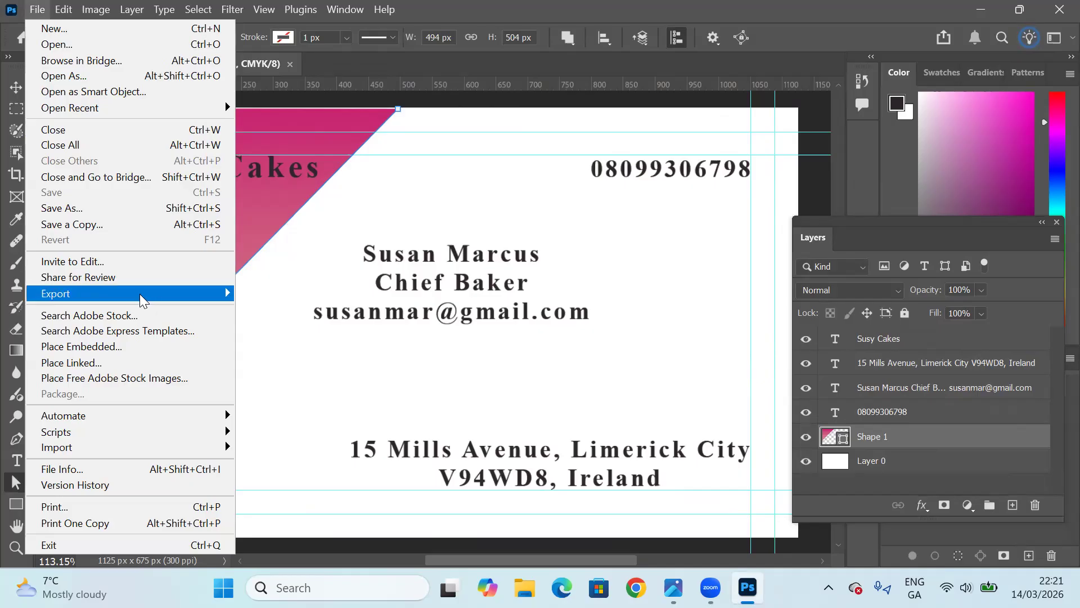
mouse_move(142, 300)
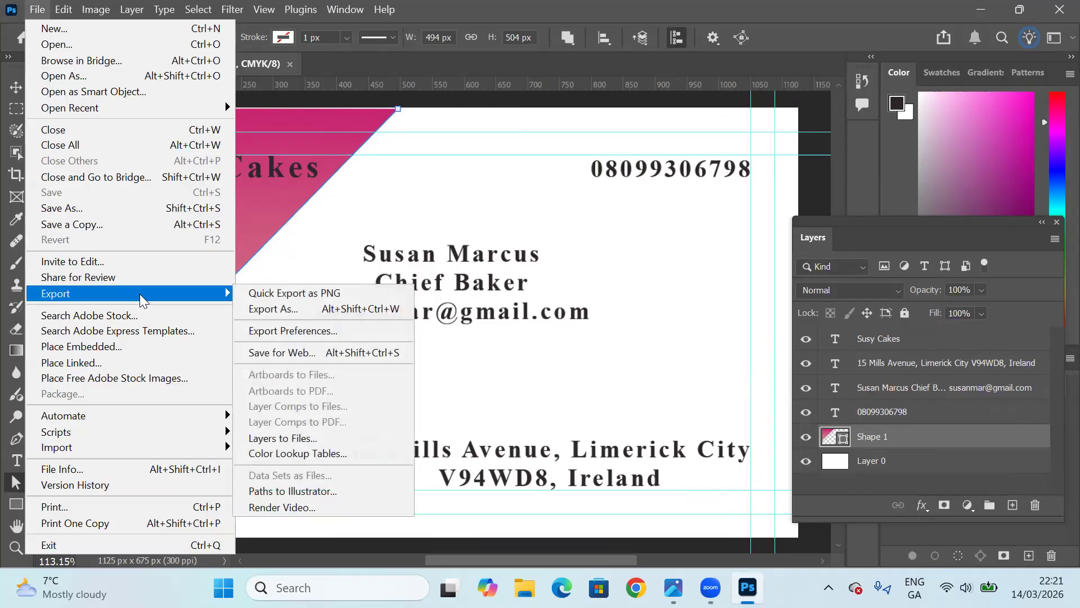
left_click(260, 310)
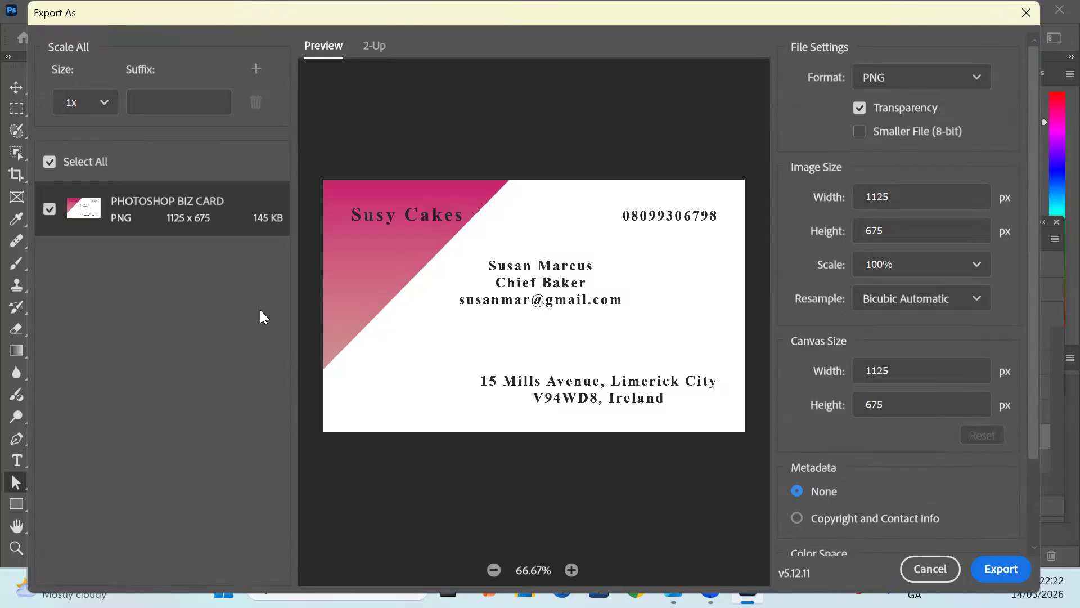
left_click(883, 82)
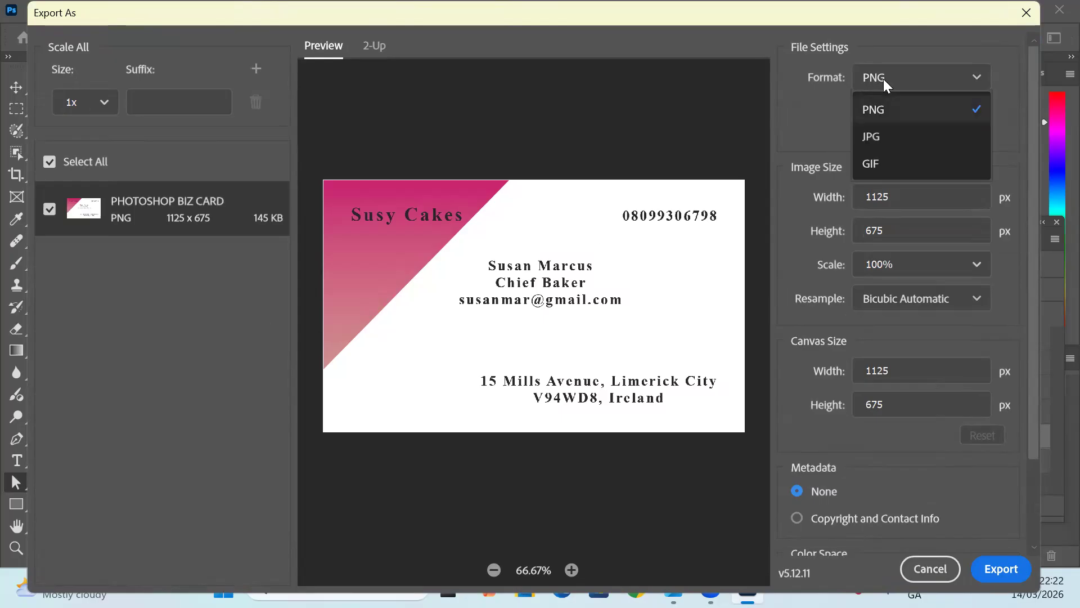
left_click(883, 111)
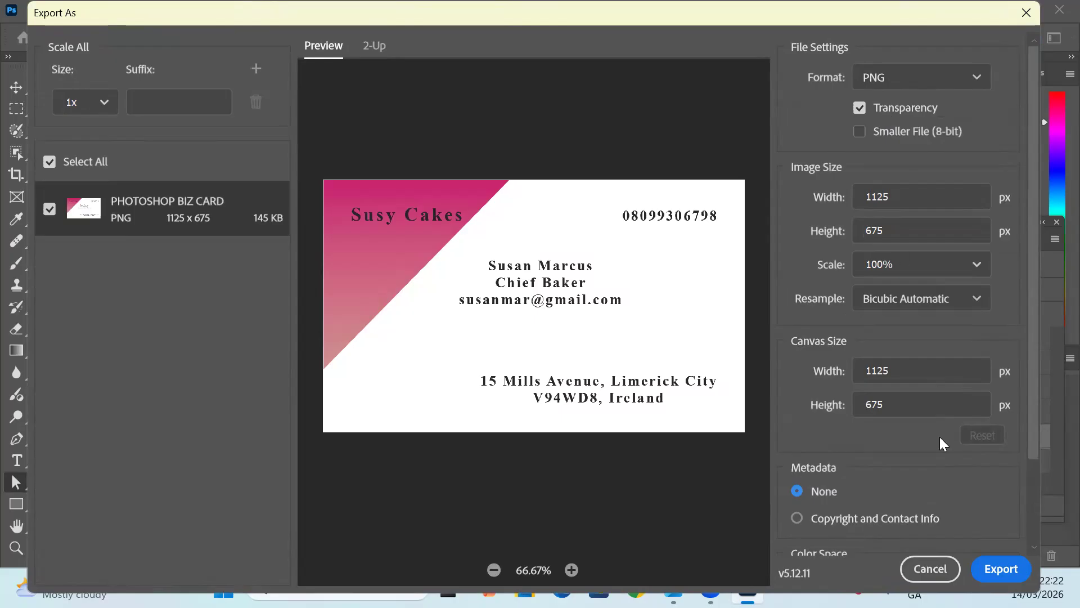
left_click(997, 568)
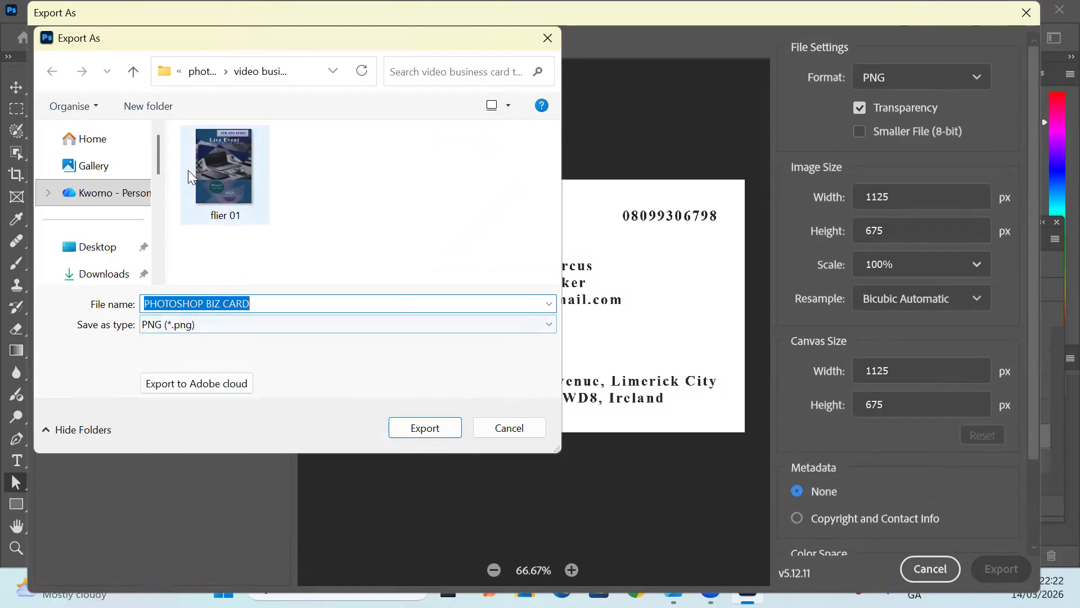
left_click(107, 253)
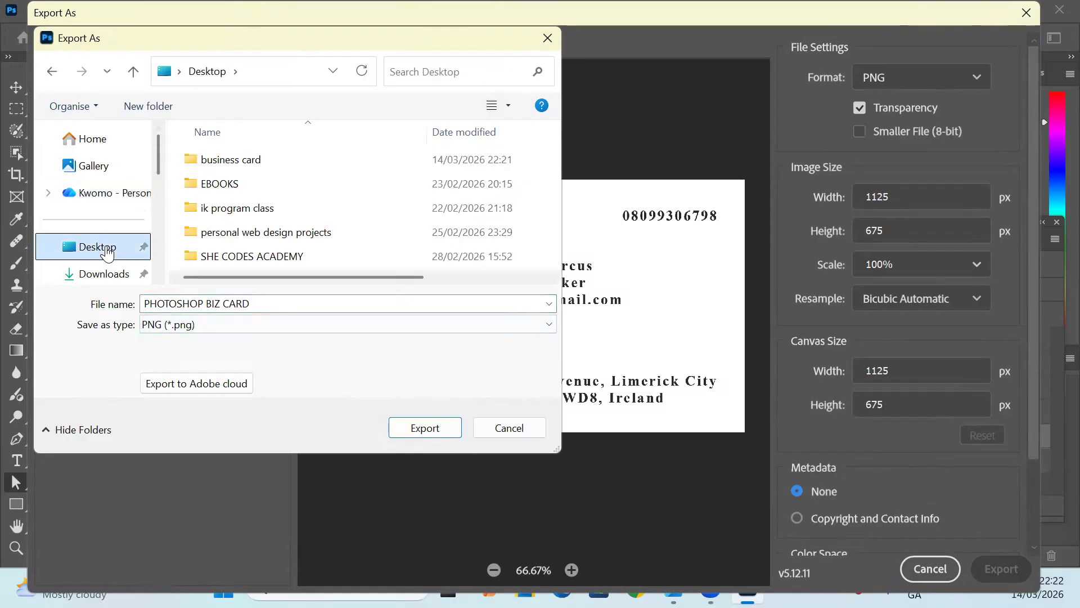
left_click(232, 165)
double_click(232, 164)
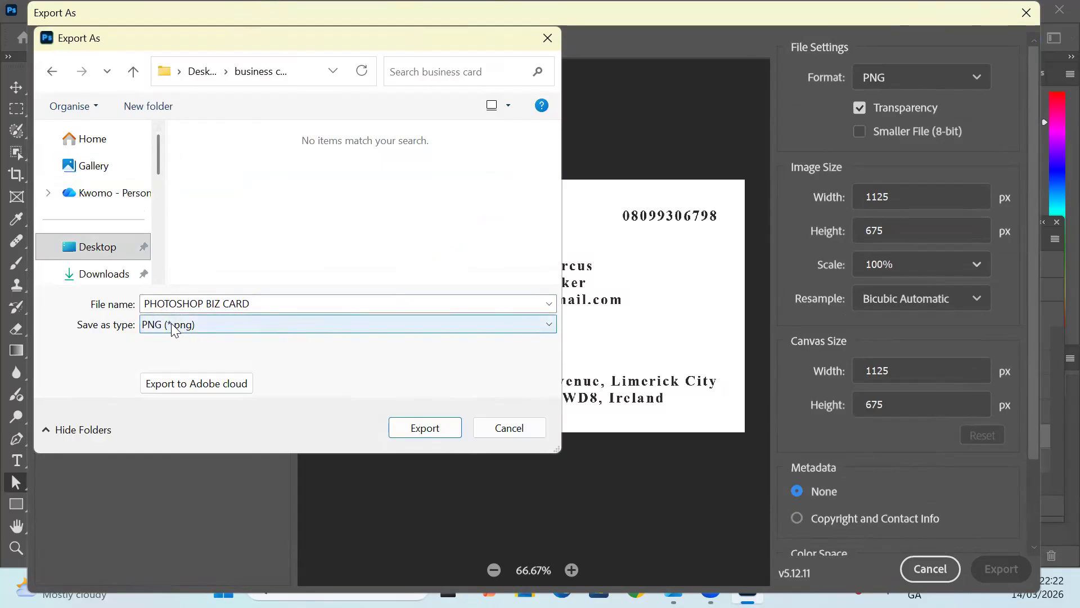
left_click(424, 428)
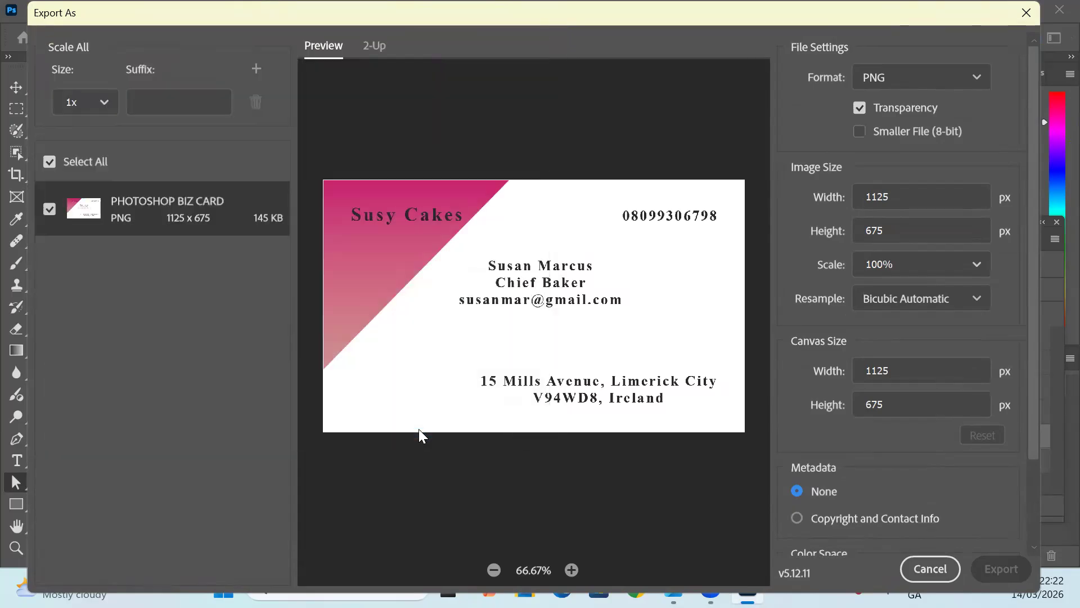